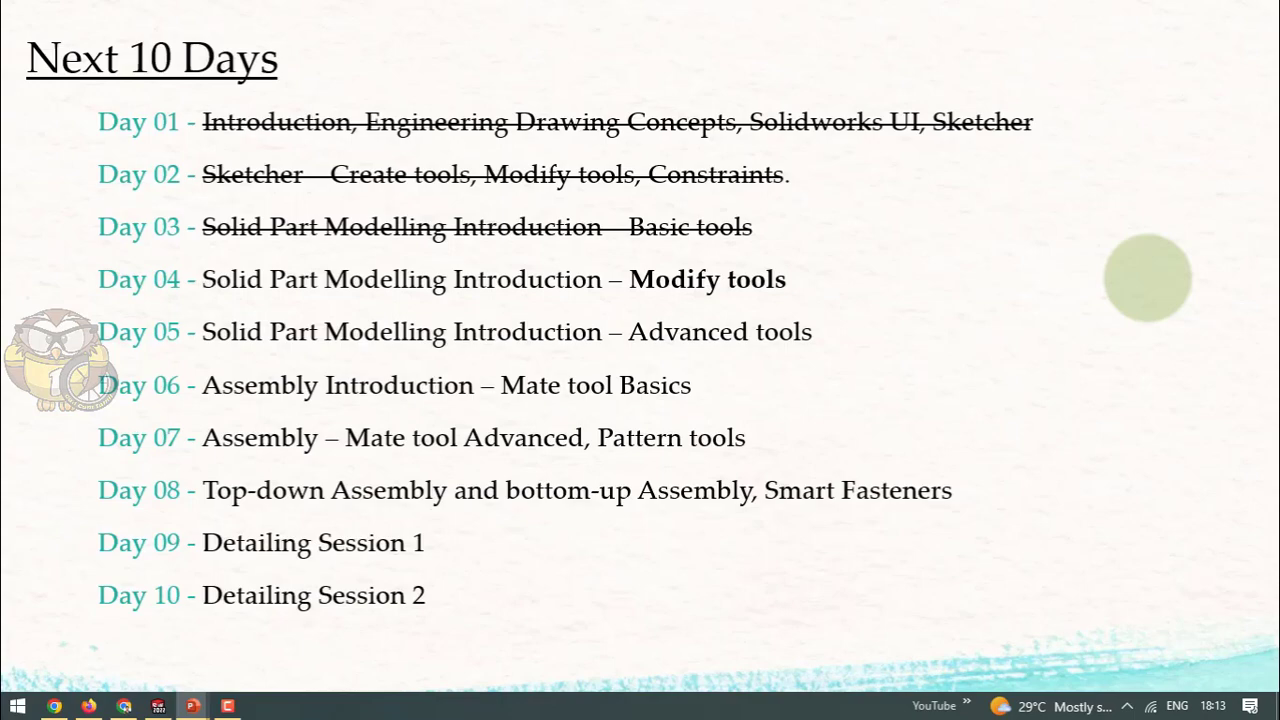
{"action": "left_click", "coordinate": [1148, 278]}
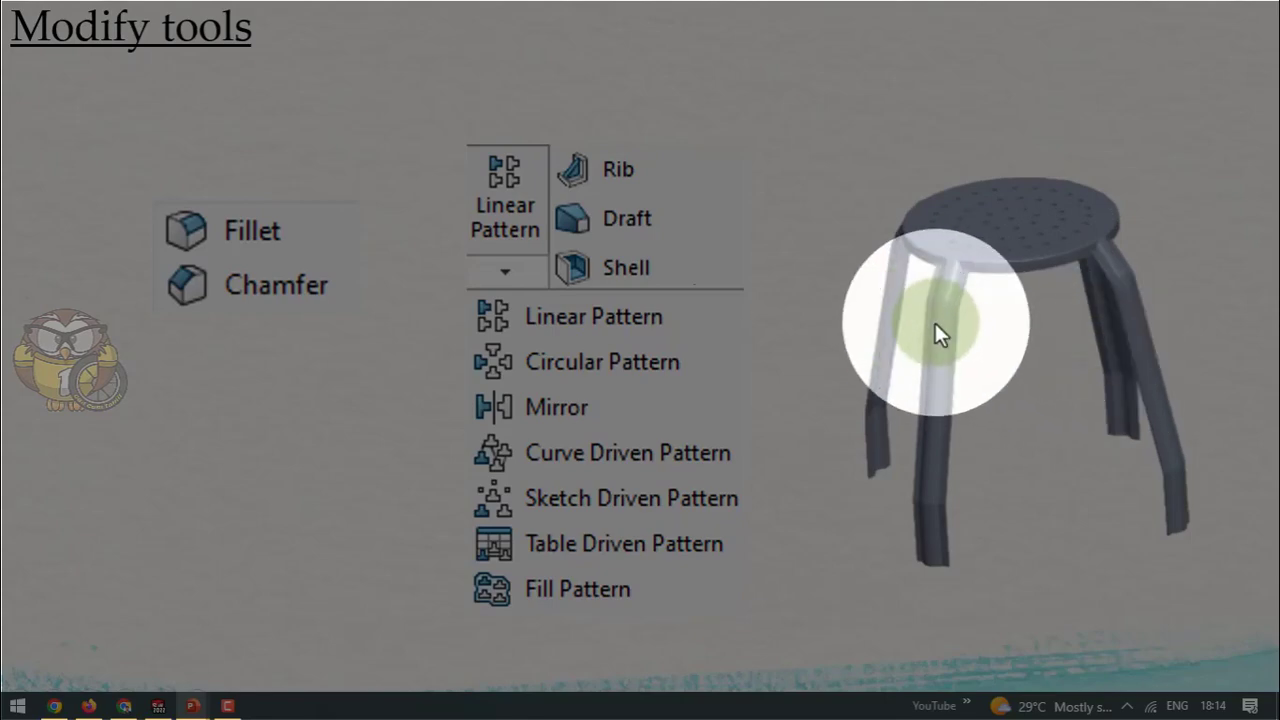
{"action": "key", "text": "F10"}
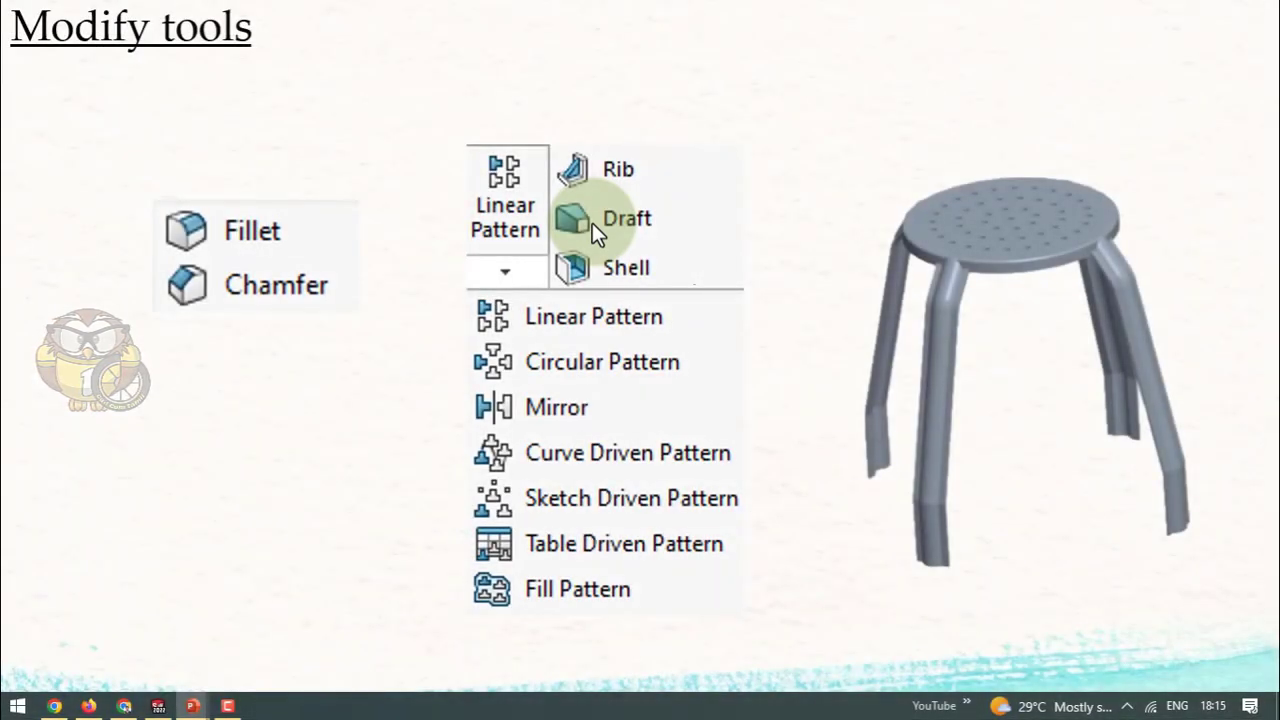
{"action": "left_click", "coordinate": [592, 223]}
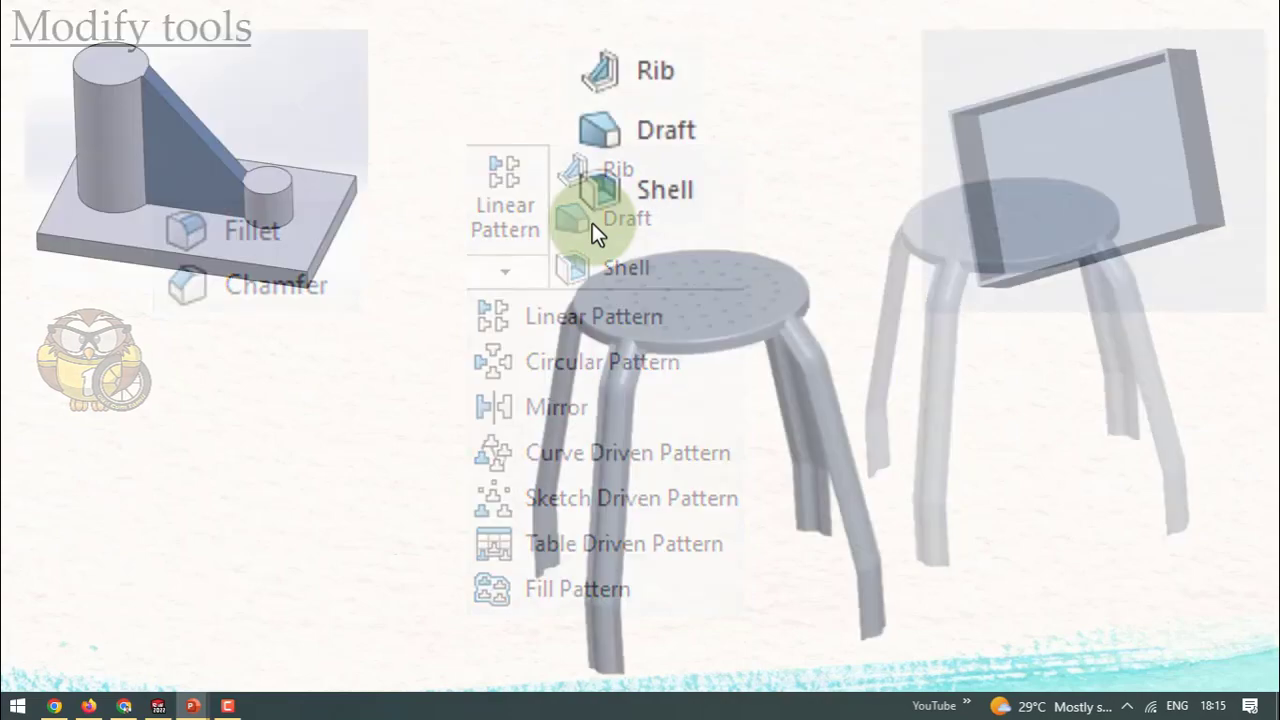
{"action": "left_click", "coordinate": [592, 223]}
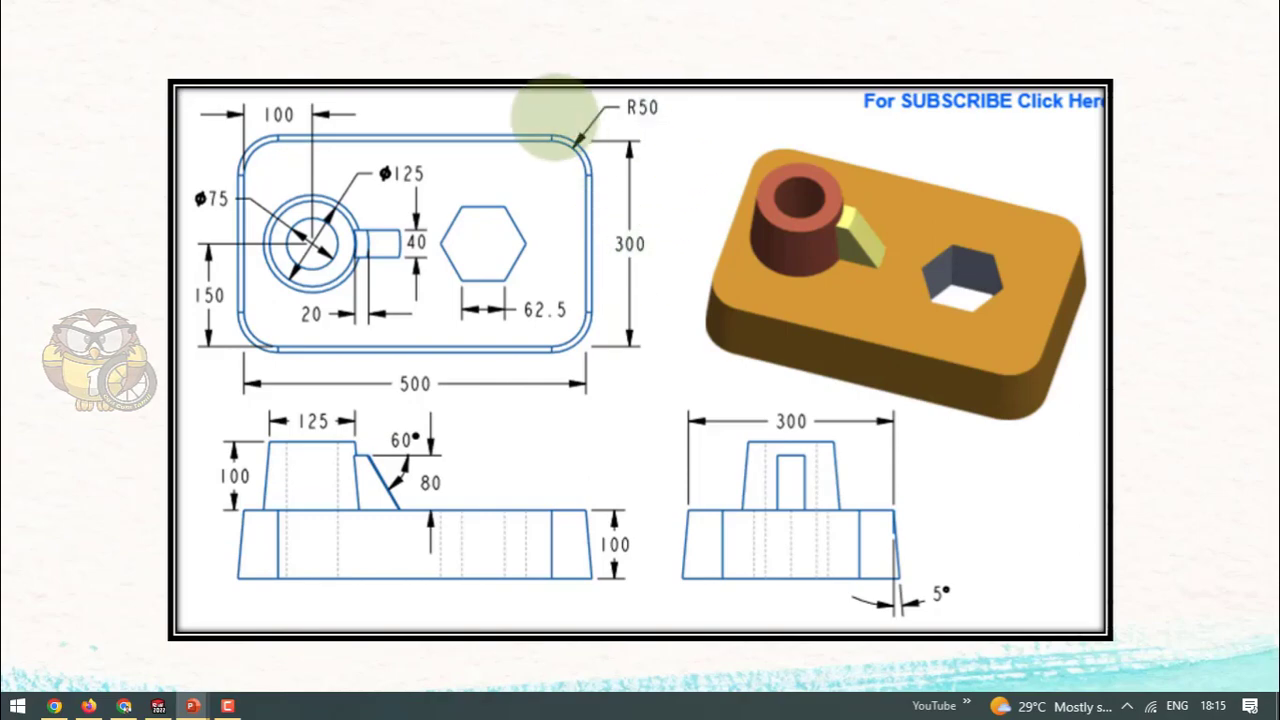
{"action": "key", "text": "F10"}
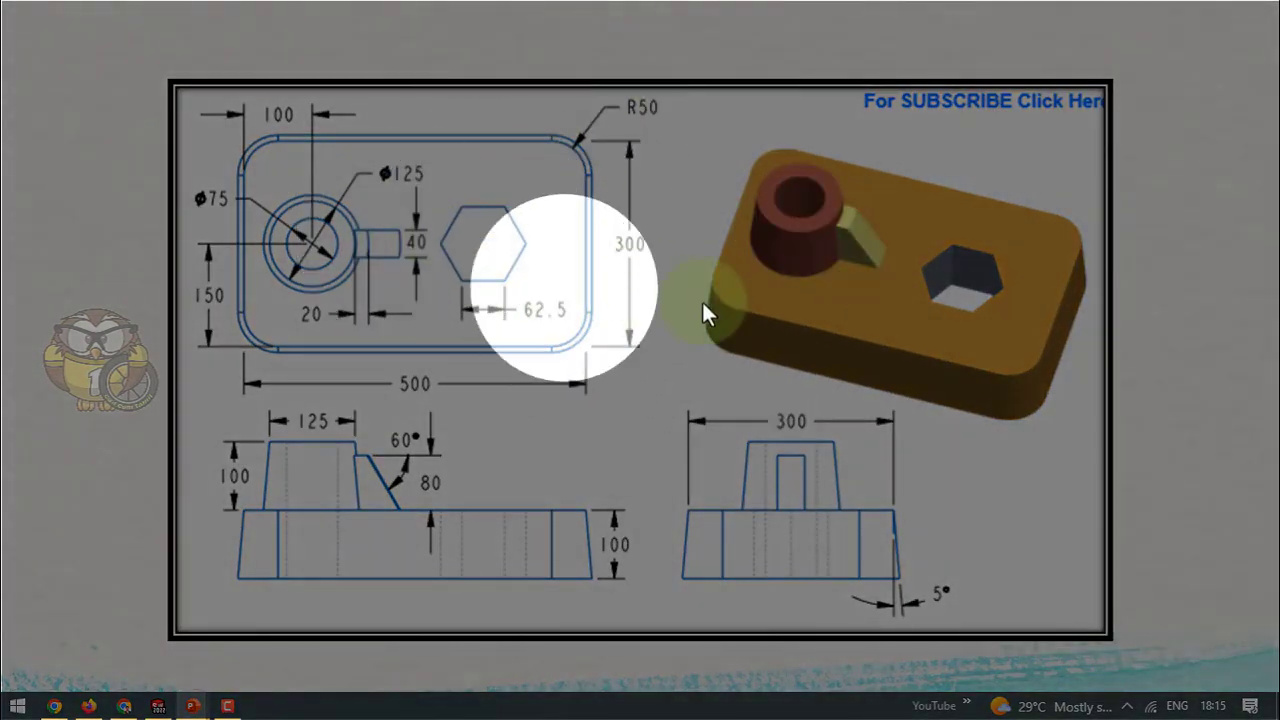
{"action": "key", "text": "F10"}
{"action": "left_click", "coordinate": [690, 324]}
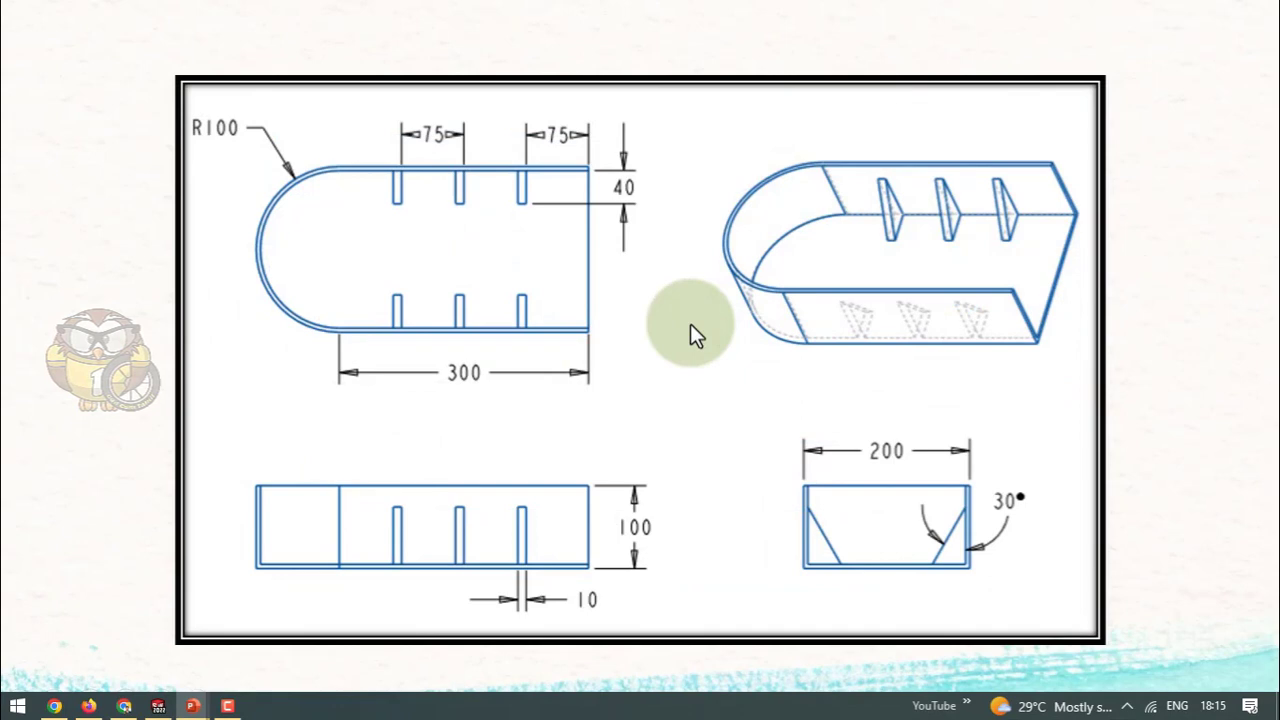
{"action": "left_click", "coordinate": [690, 323]}
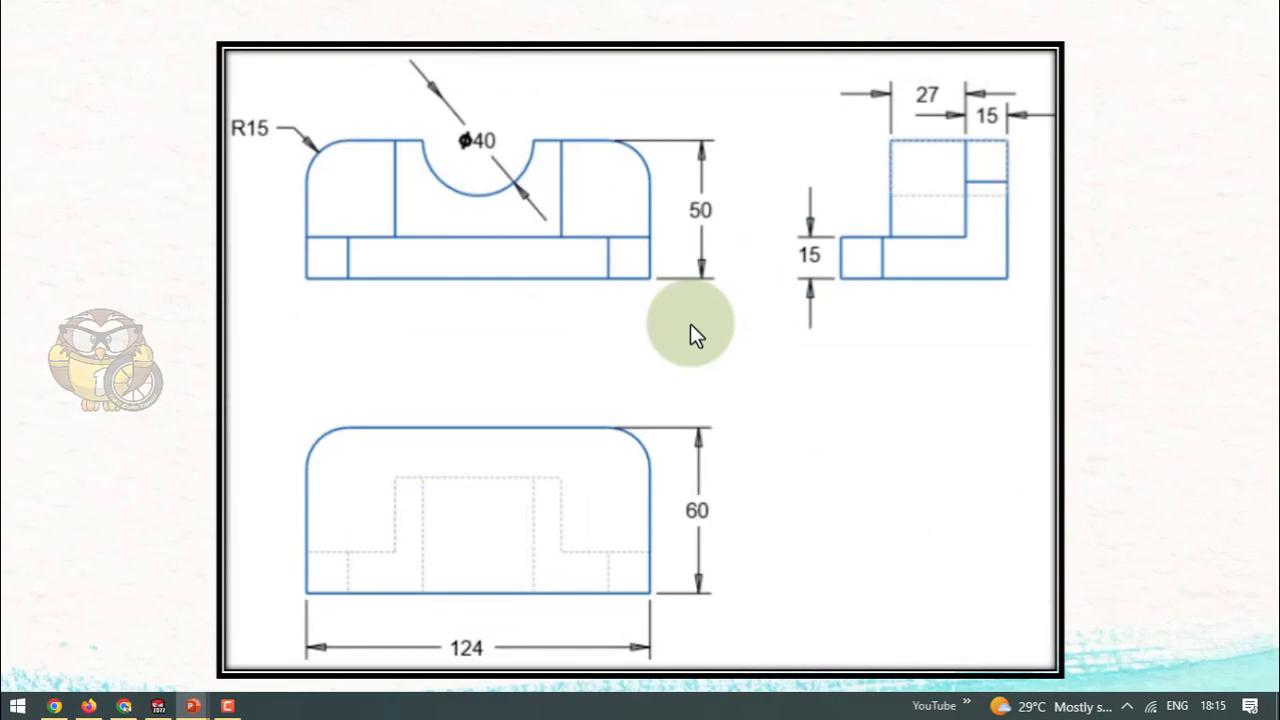
Leave the slide show, switch to SOLIDWORKS and create a new Part document
{"action": "key", "text": "Escape"}
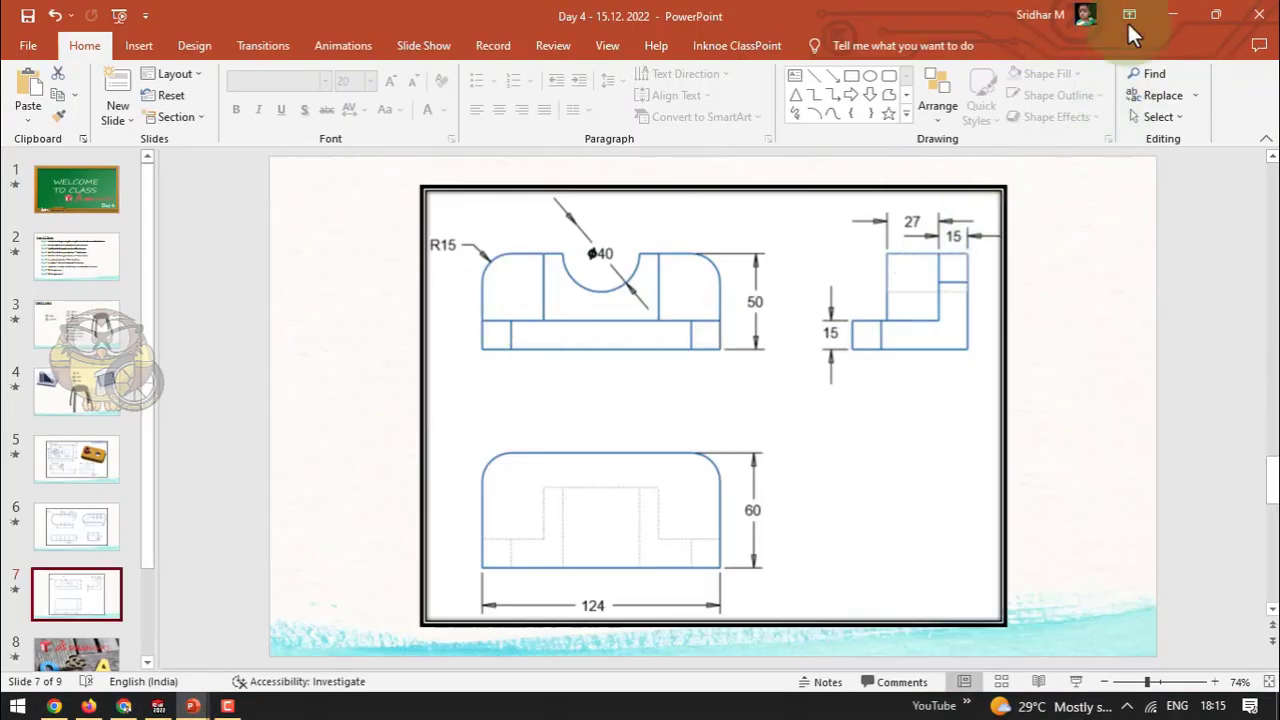
{"action": "left_click", "coordinate": [1173, 14]}
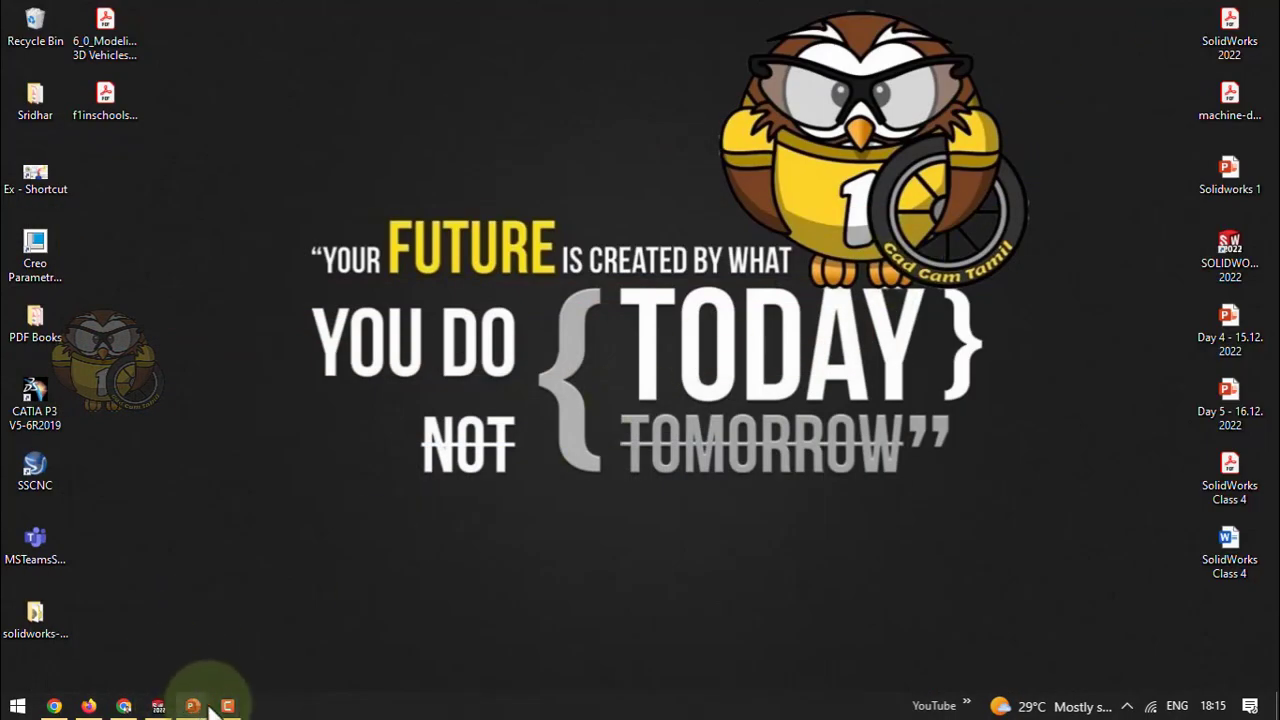
{"action": "left_click", "coordinate": [158, 706]}
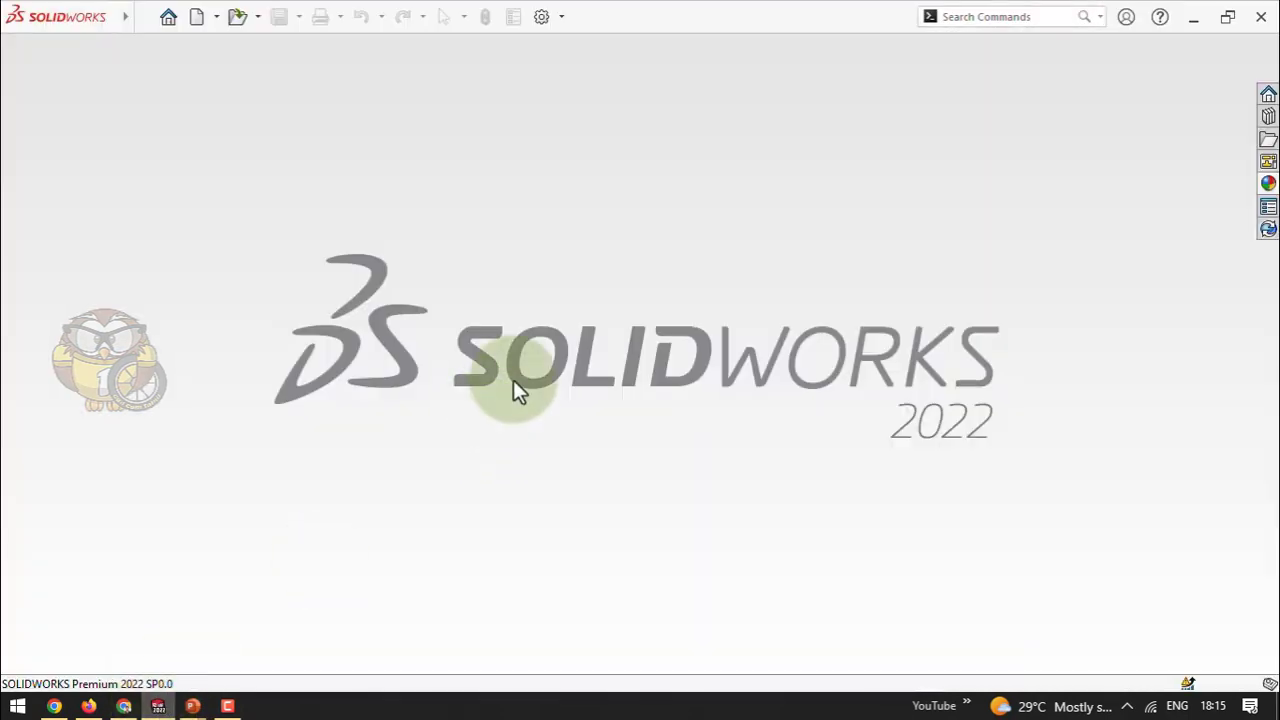
{"action": "left_click", "coordinate": [198, 24]}
{"action": "left_click", "coordinate": [392, 286]}
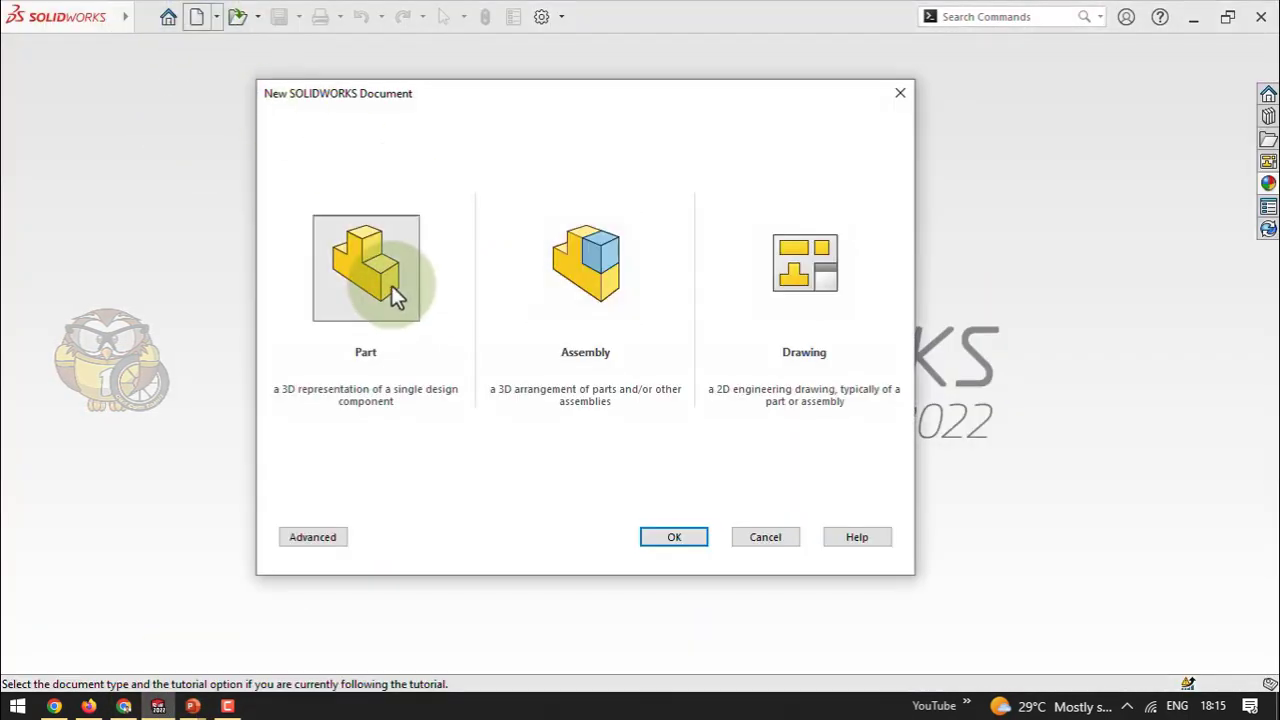
{"action": "left_click", "coordinate": [664, 538]}
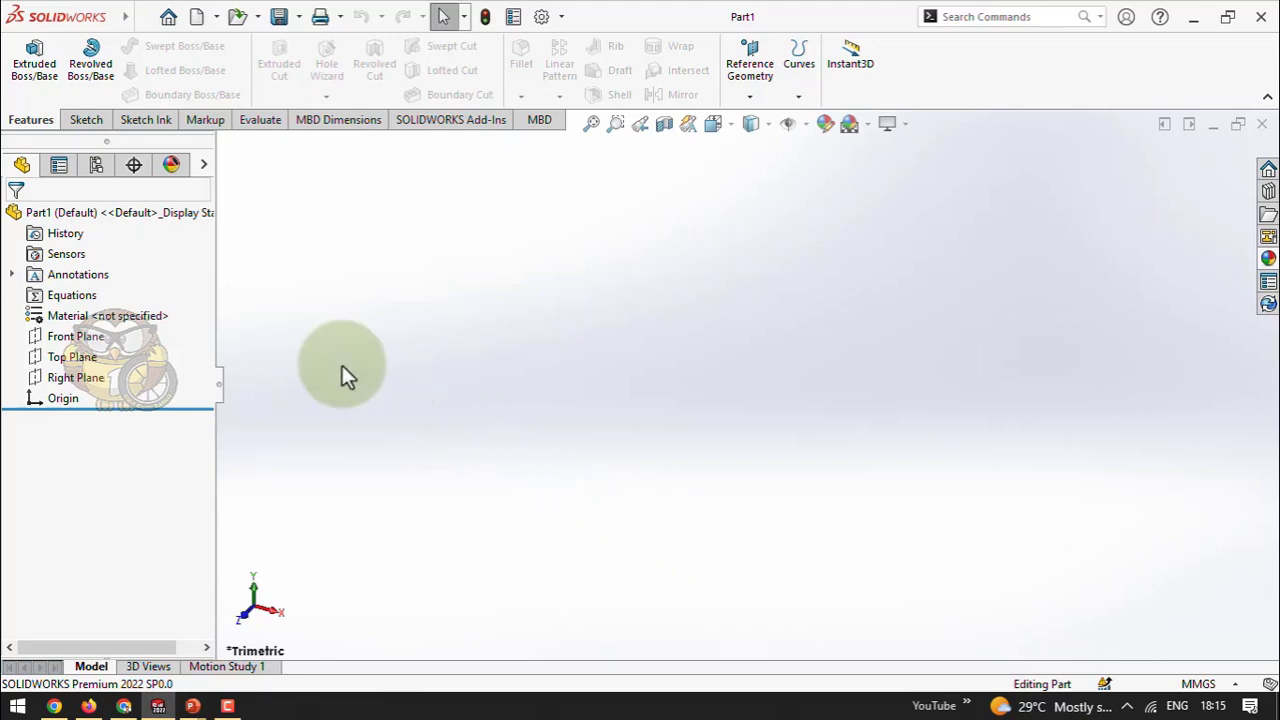
{"action": "left_click", "coordinate": [236, 18]}
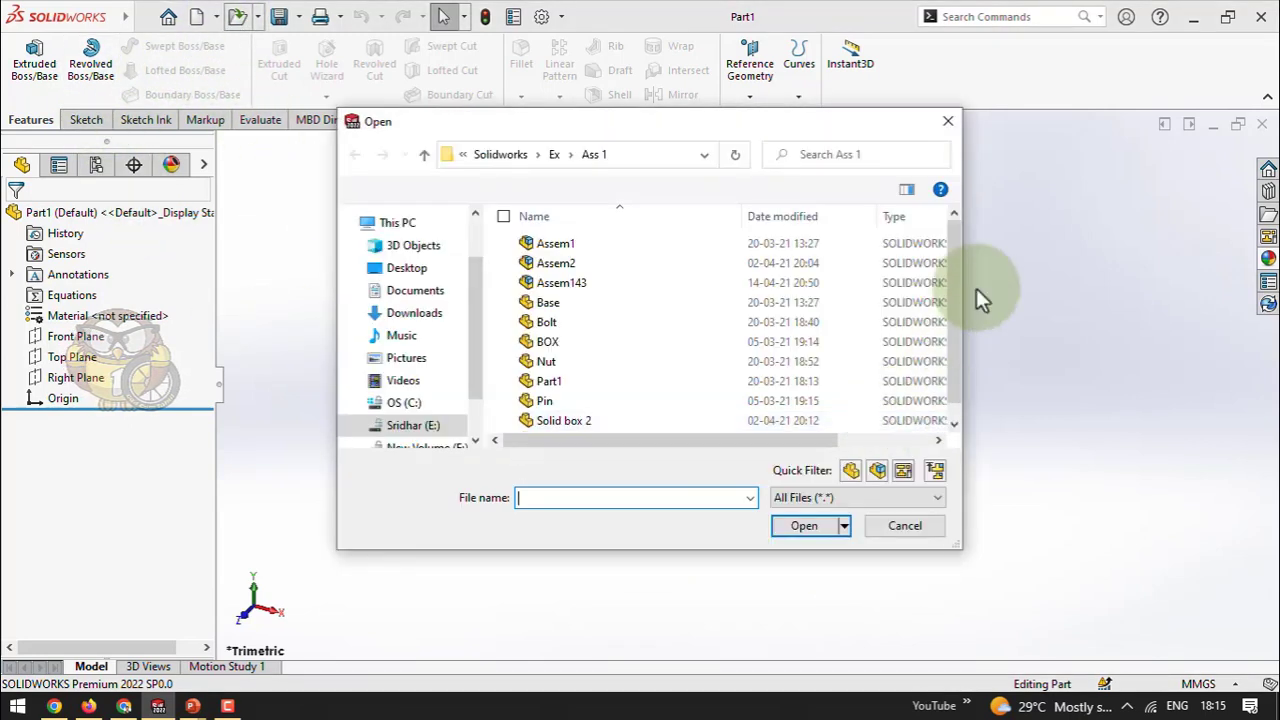
{"action": "key", "text": "Escape"}
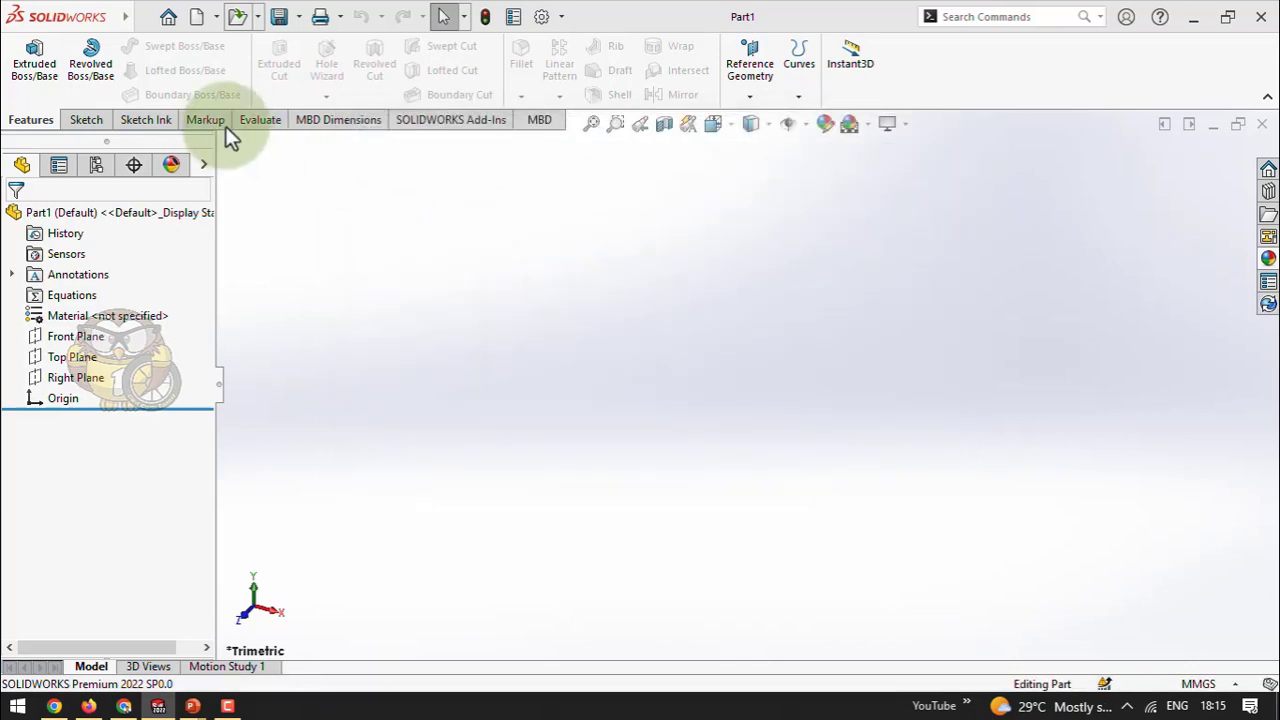
Sketch a corner rectangle about 86 mm wide and 64 mm high on the Front Plane, starting at the origin
{"action": "left_click", "coordinate": [86, 336]}
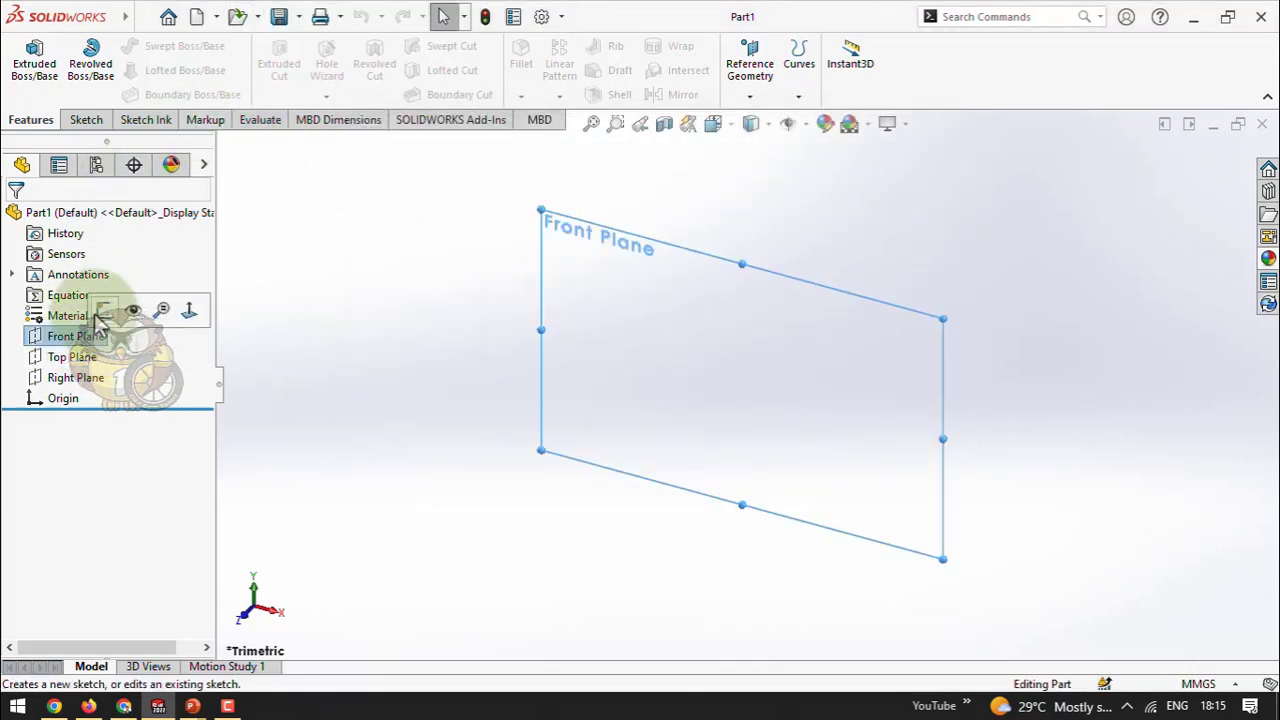
{"action": "left_click", "coordinate": [102, 311]}
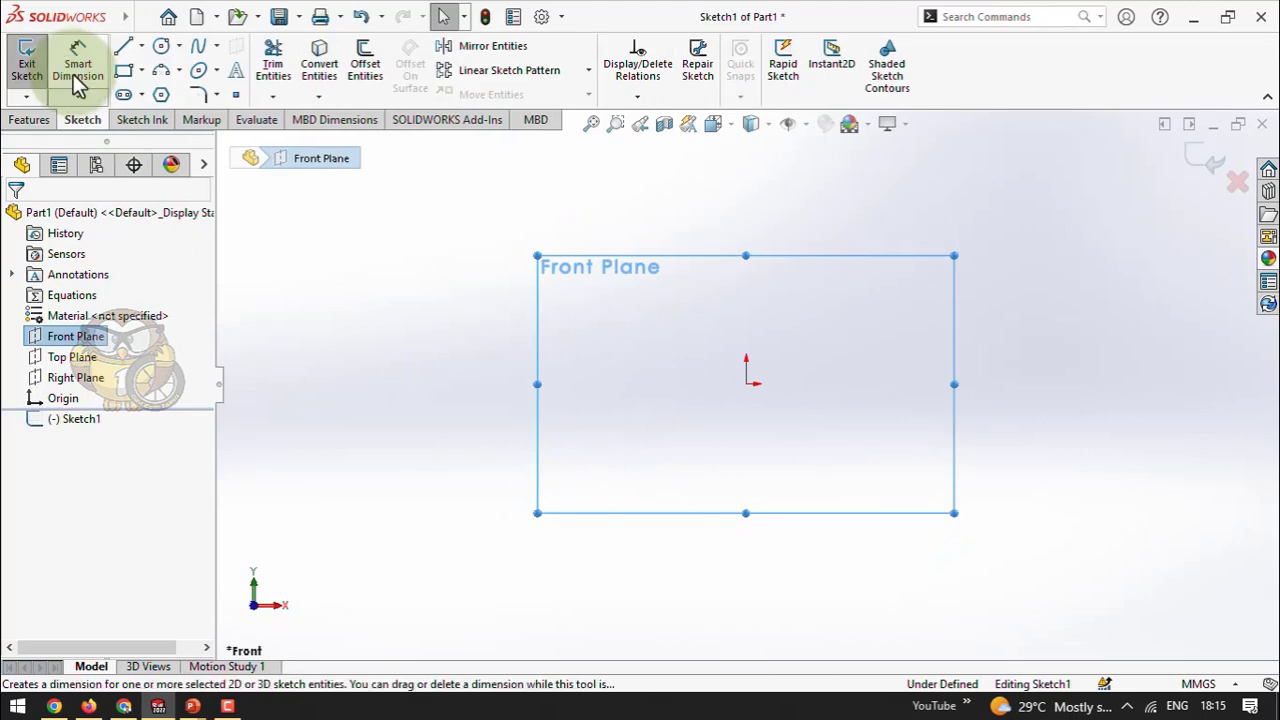
{"action": "left_click", "coordinate": [80, 82]}
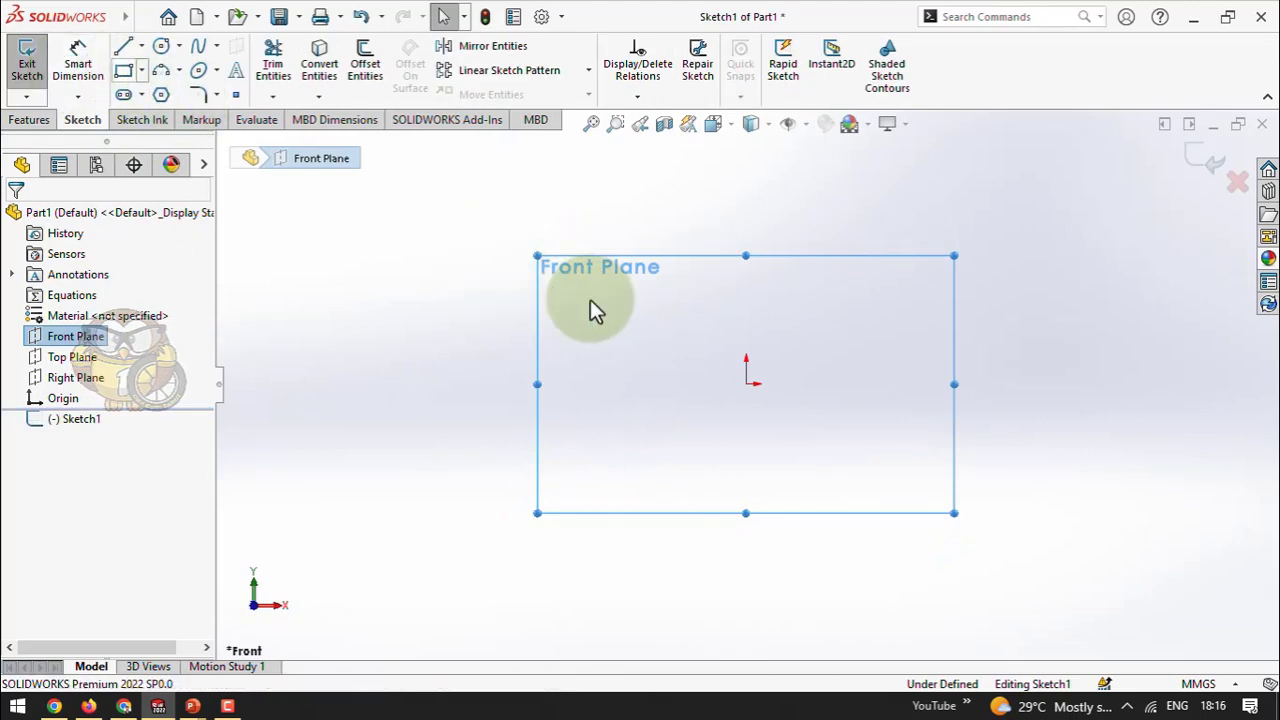
{"action": "left_click", "coordinate": [749, 382]}
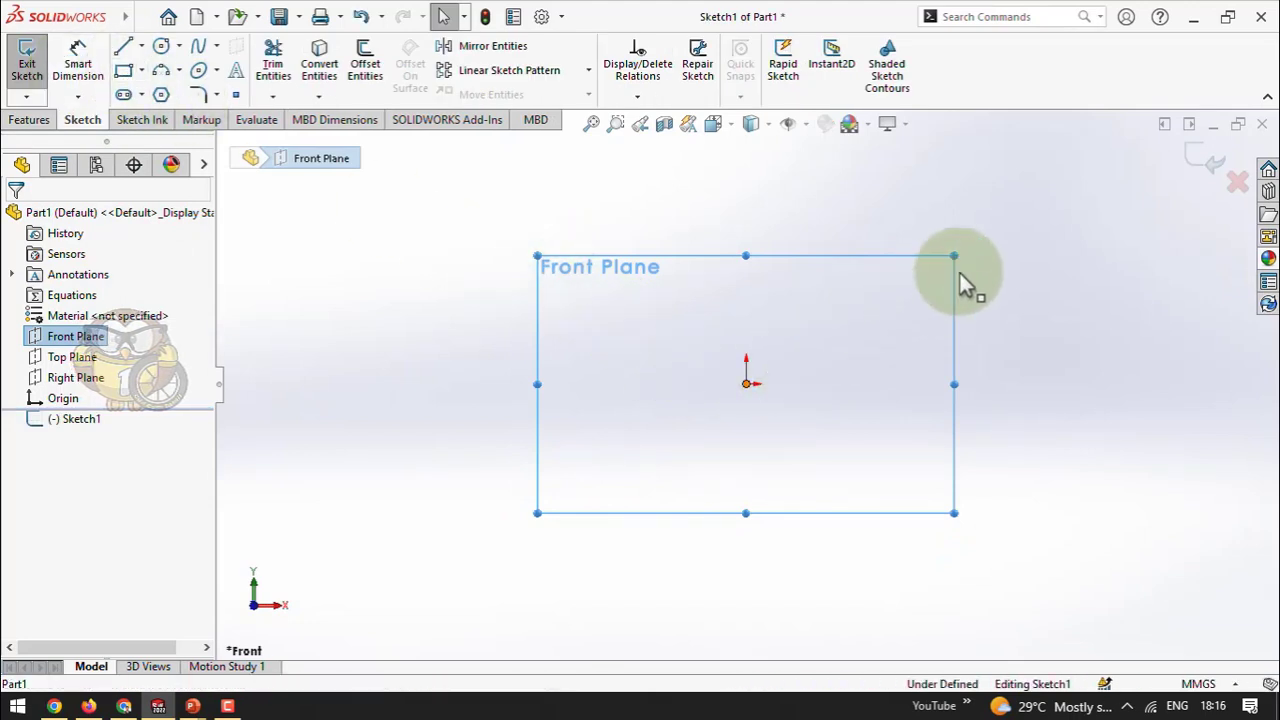
{"action": "left_click", "coordinate": [30, 75]}
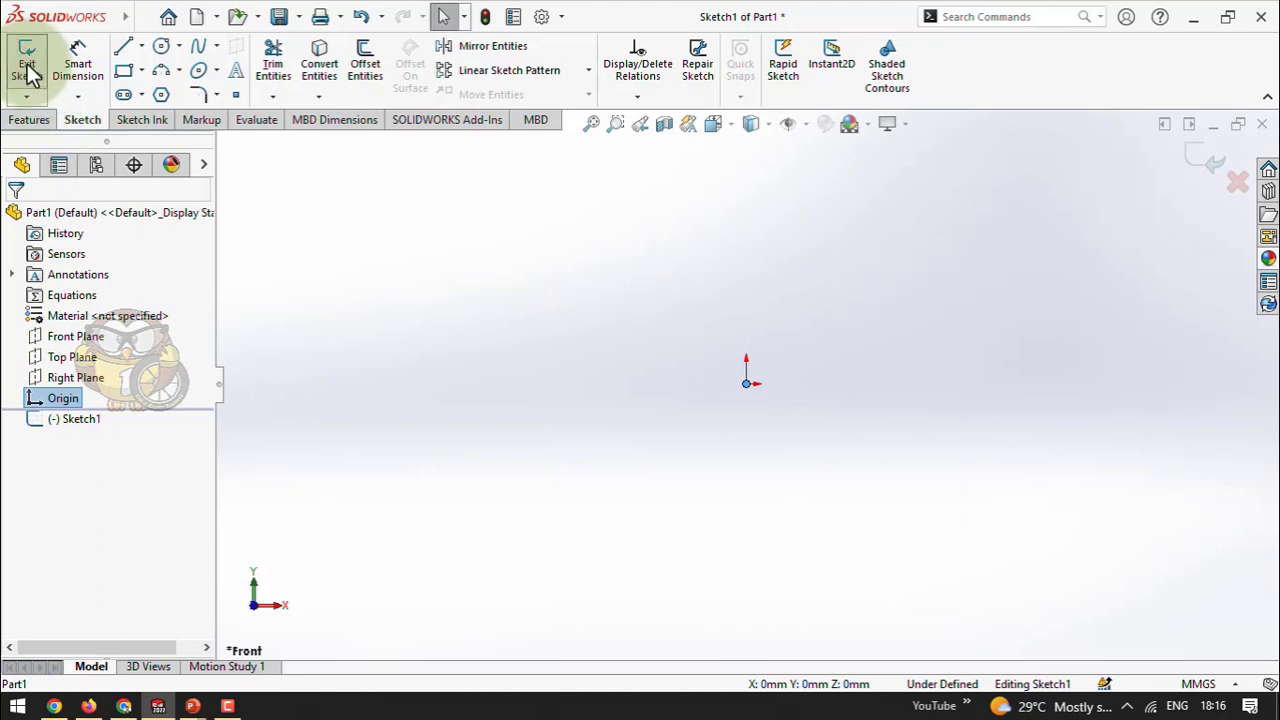
{"action": "left_click", "coordinate": [123, 70]}
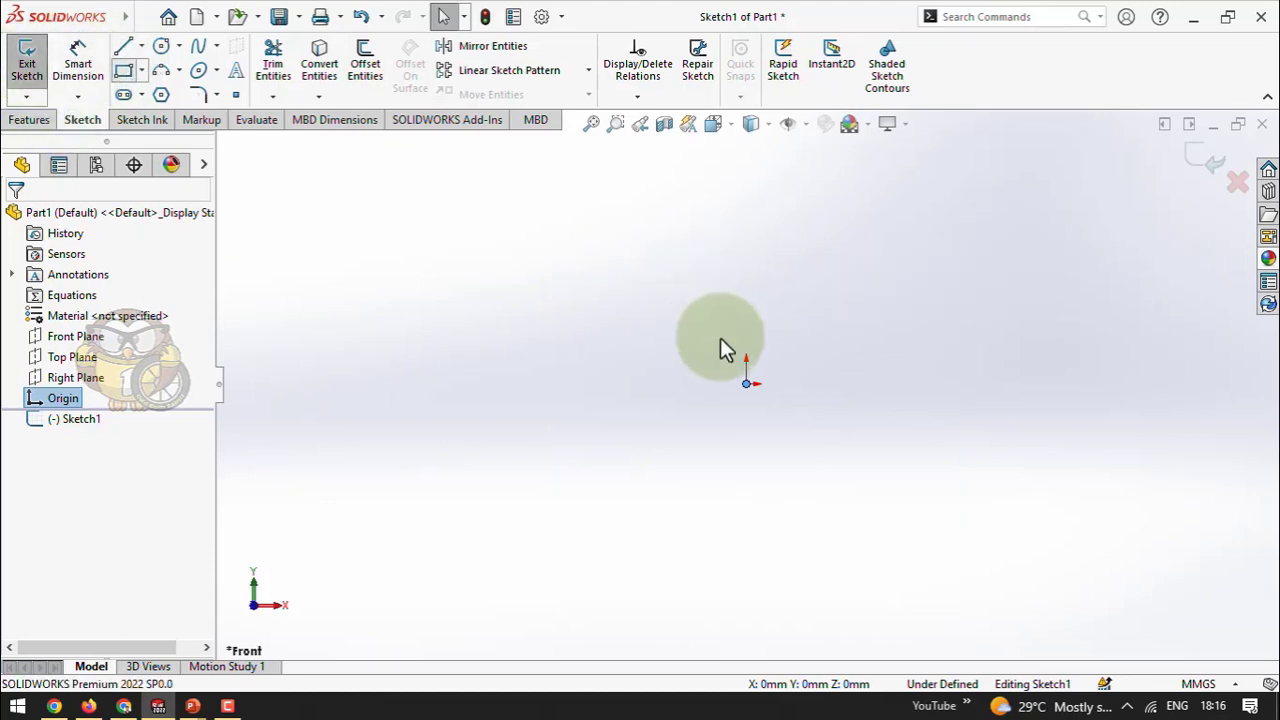
{"action": "left_click", "coordinate": [747, 383]}
{"action": "left_click", "coordinate": [947, 237]}
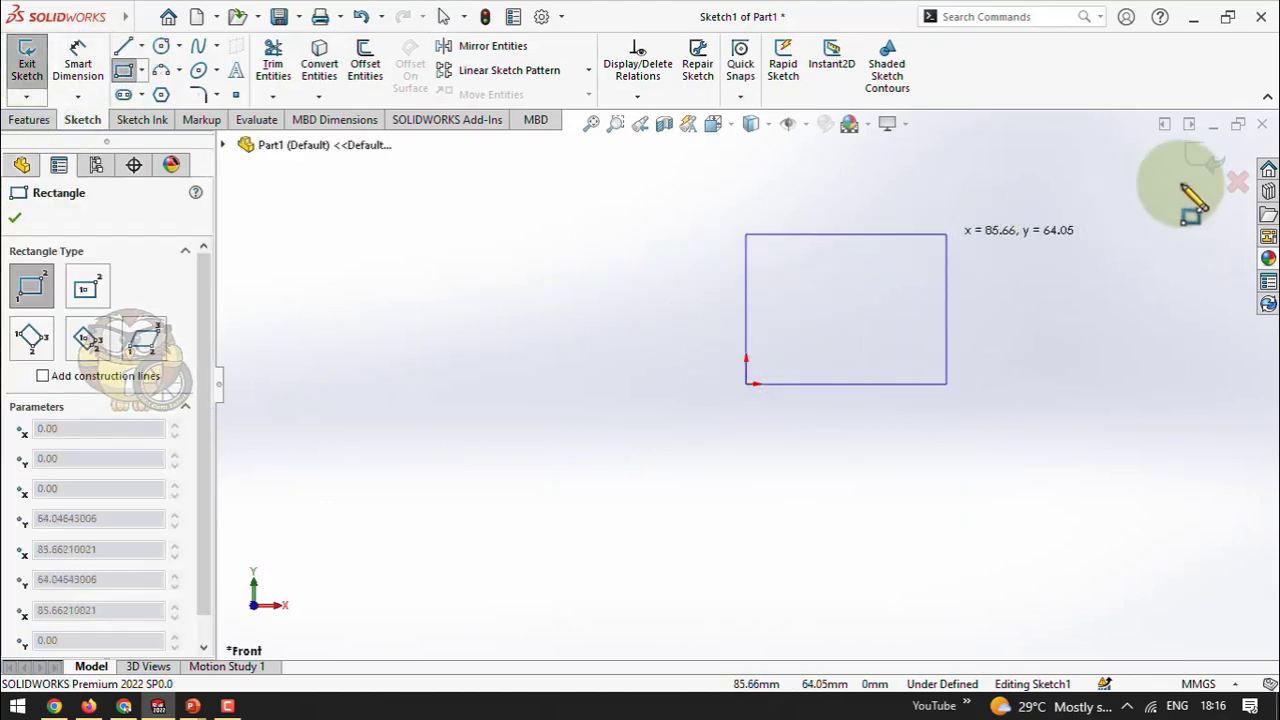
Finish the sketch and extrude the rectangle 10 mm with a Blind end condition
{"action": "left_click", "coordinate": [1201, 163]}
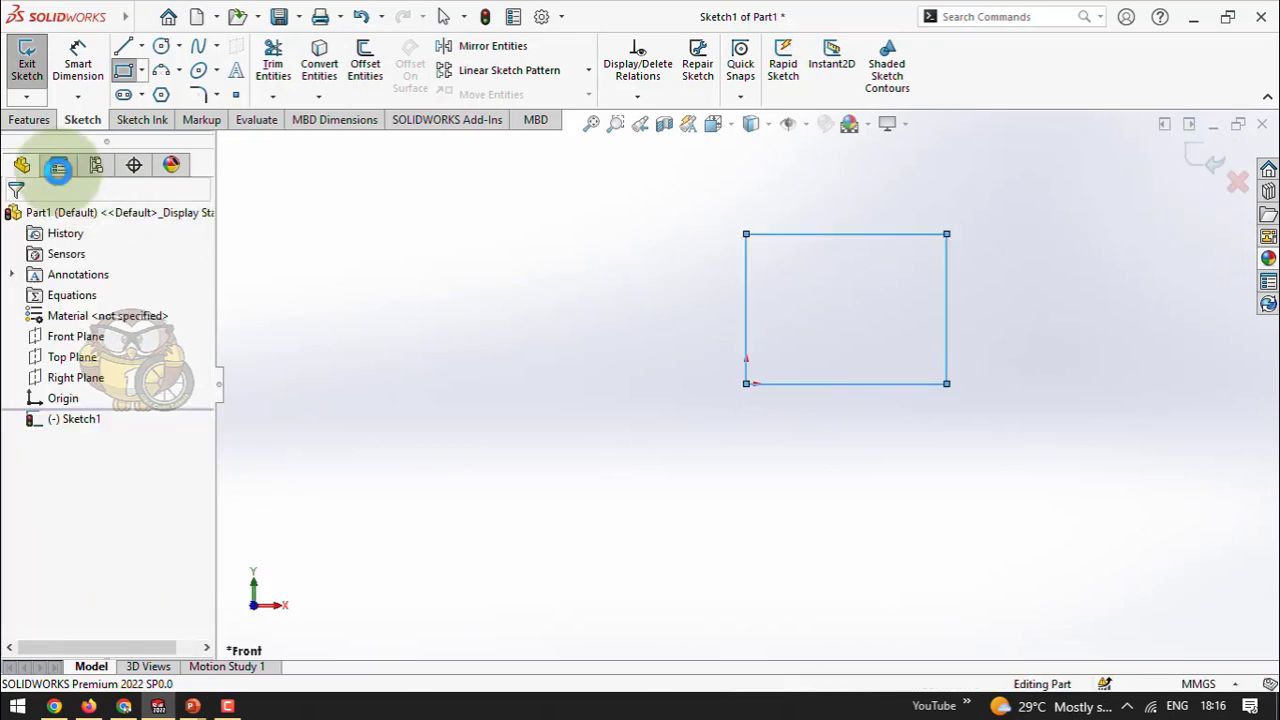
{"action": "left_click", "coordinate": [38, 82]}
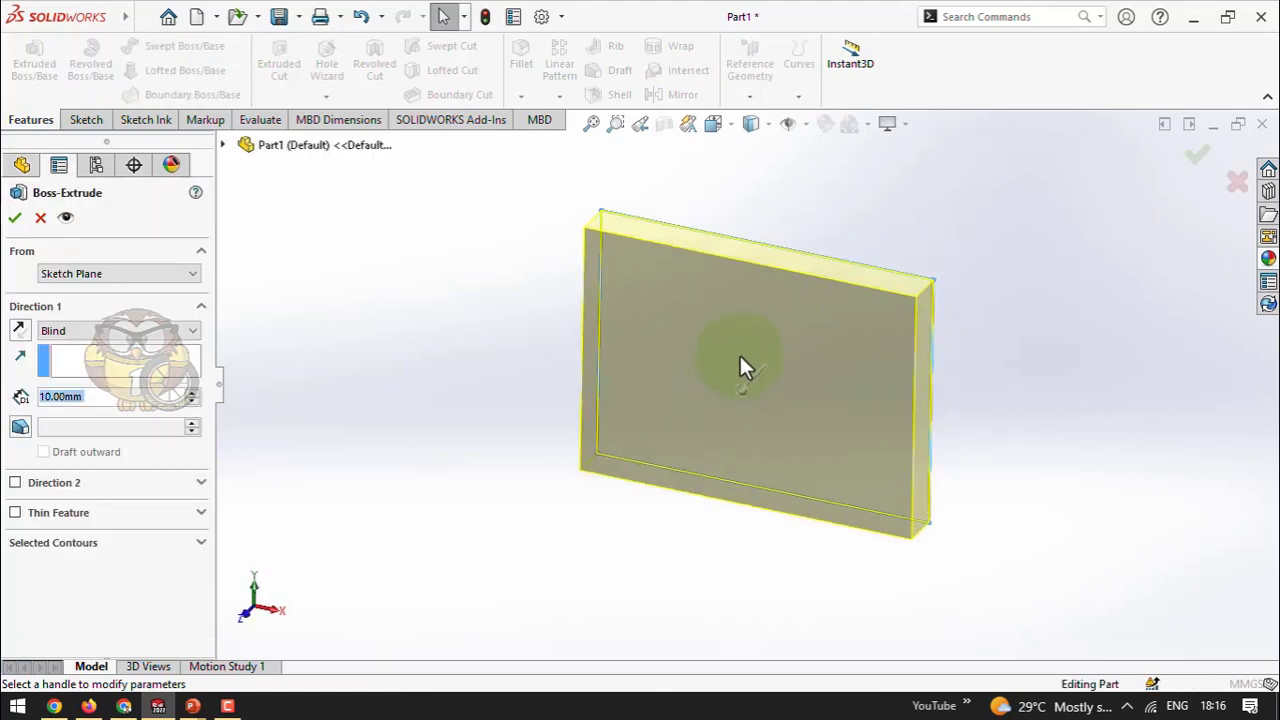
{"action": "left_click", "coordinate": [15, 218]}
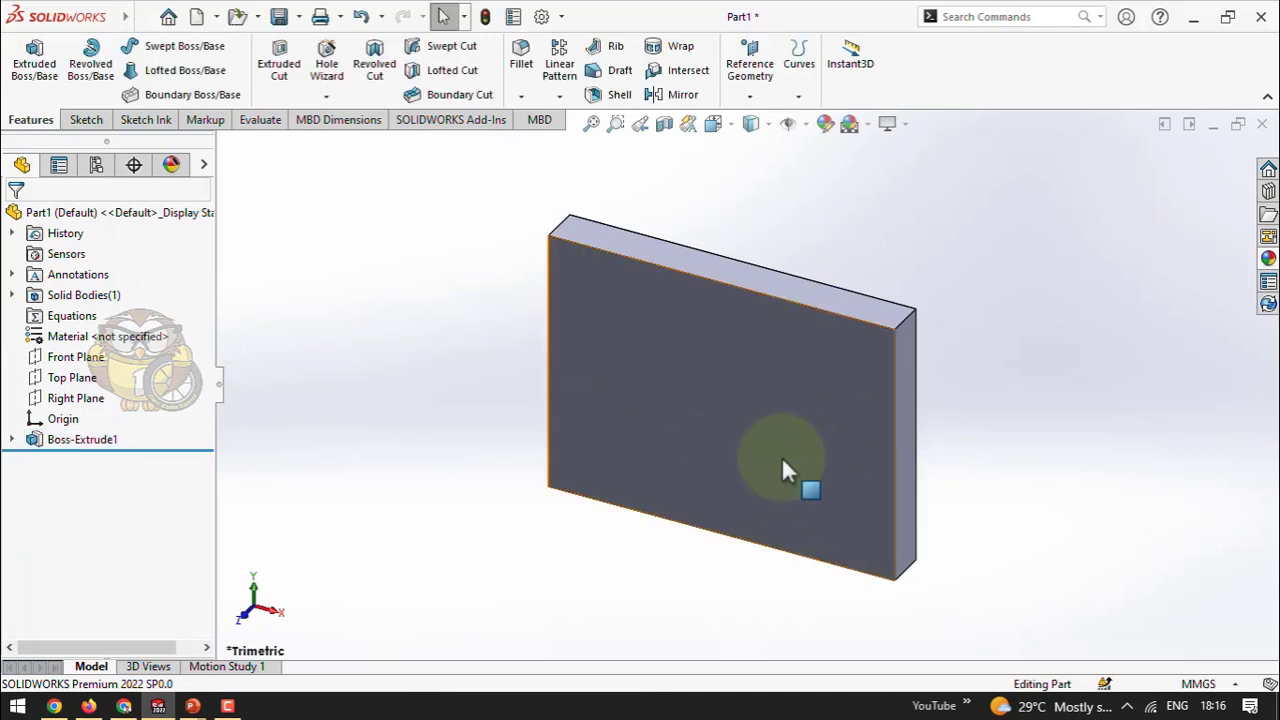
Apply the green high gloss plastic appearance to the whole body of the extruded block
{"action": "left_click", "coordinate": [1269, 260]}
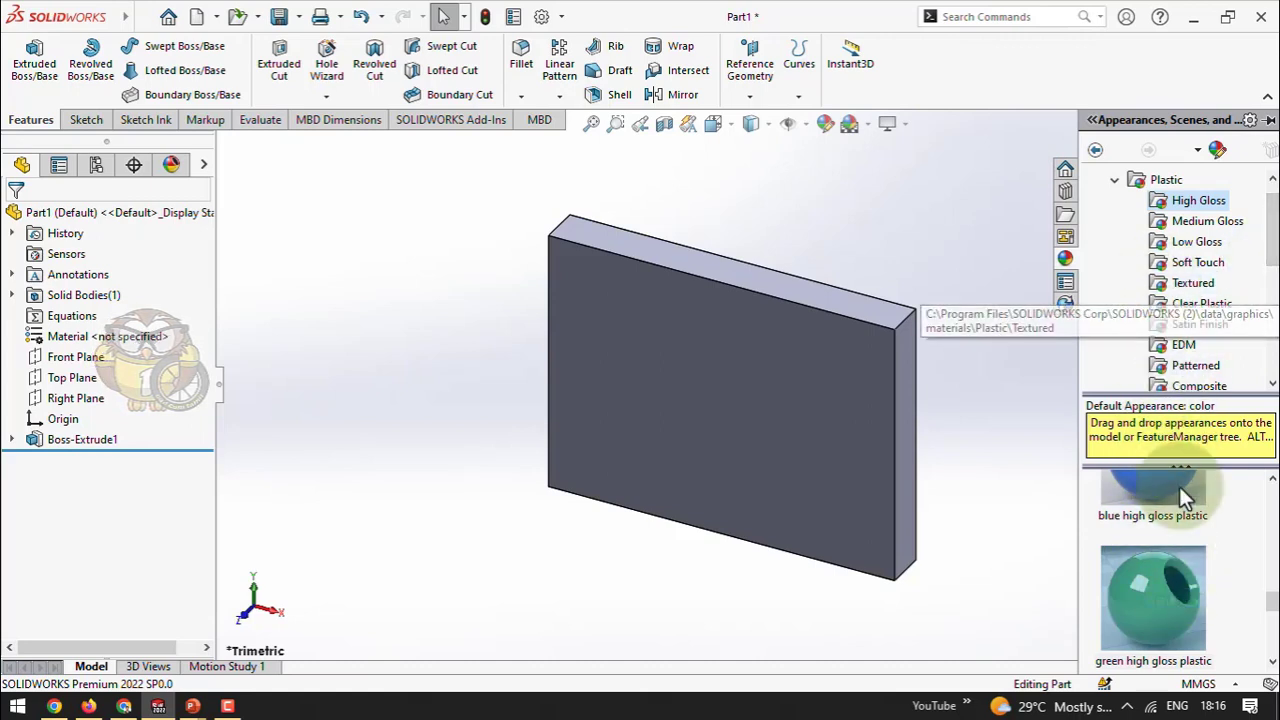
{"action": "left_click", "coordinate": [1168, 608]}
{"action": "left_click_drag", "start_coordinate": [1167, 605], "coordinate": [753, 395]}
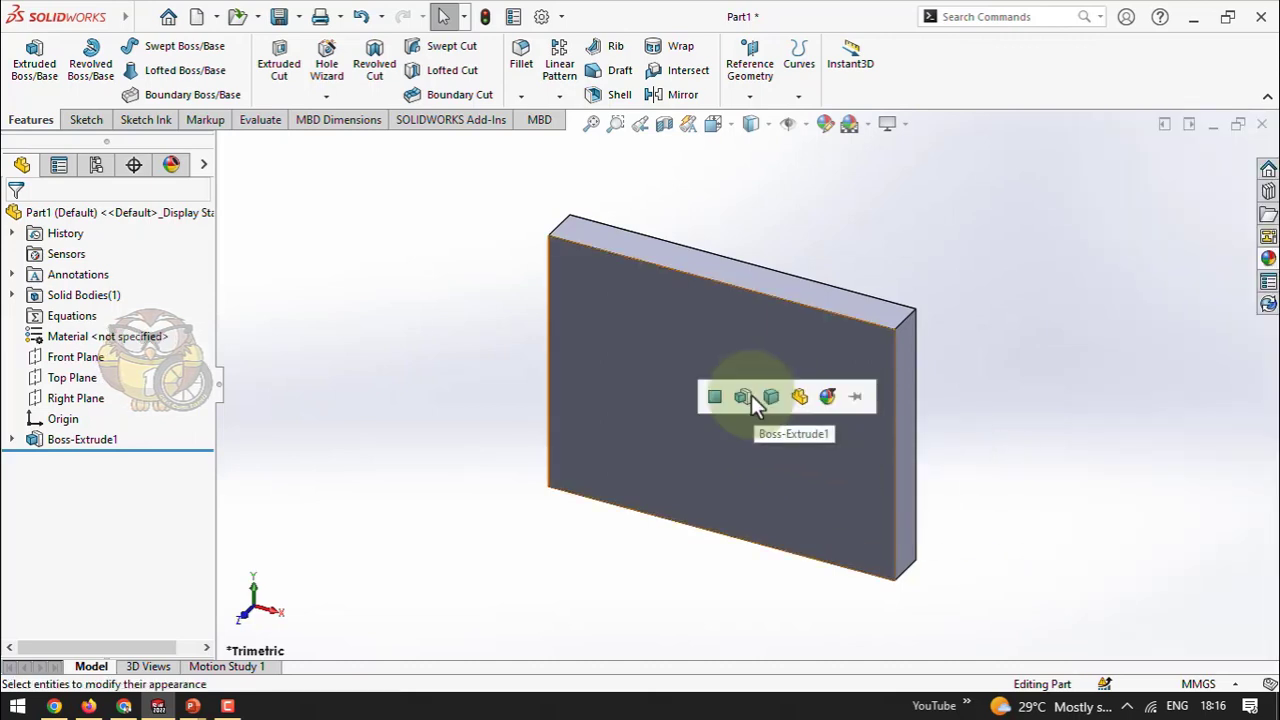
{"action": "left_click", "coordinate": [712, 393]}
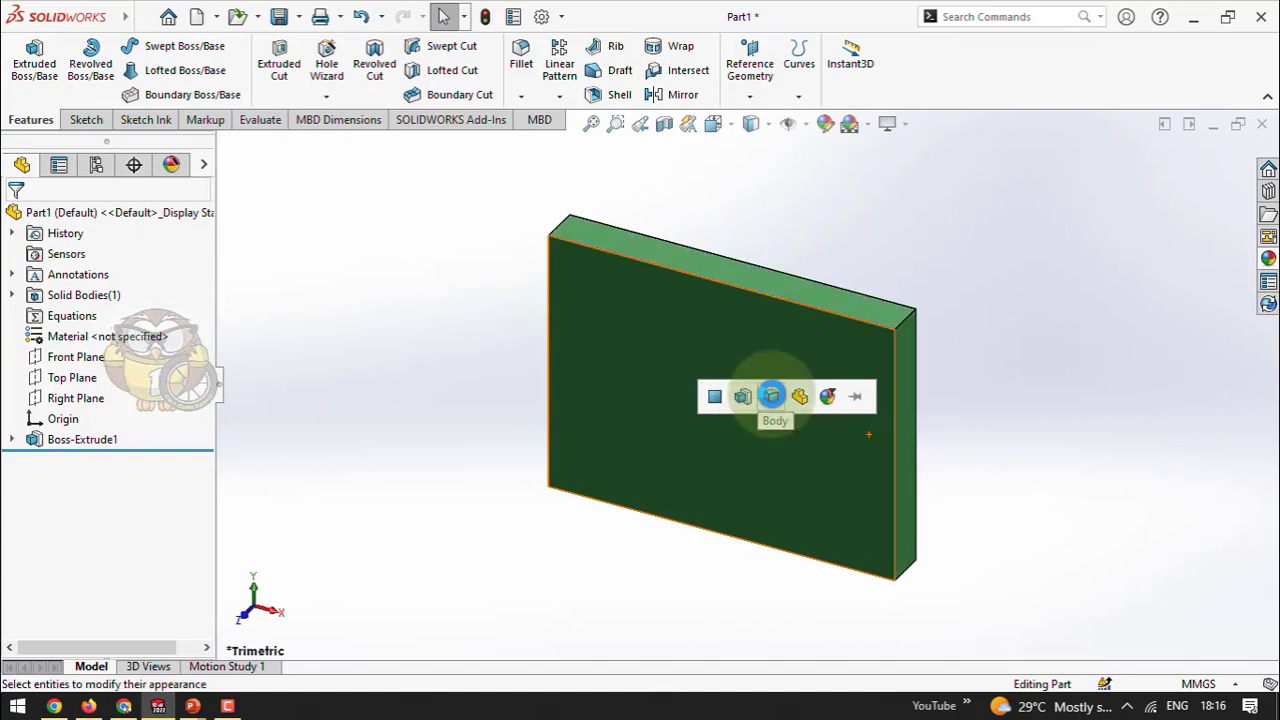
{"action": "left_click", "coordinate": [771, 396]}
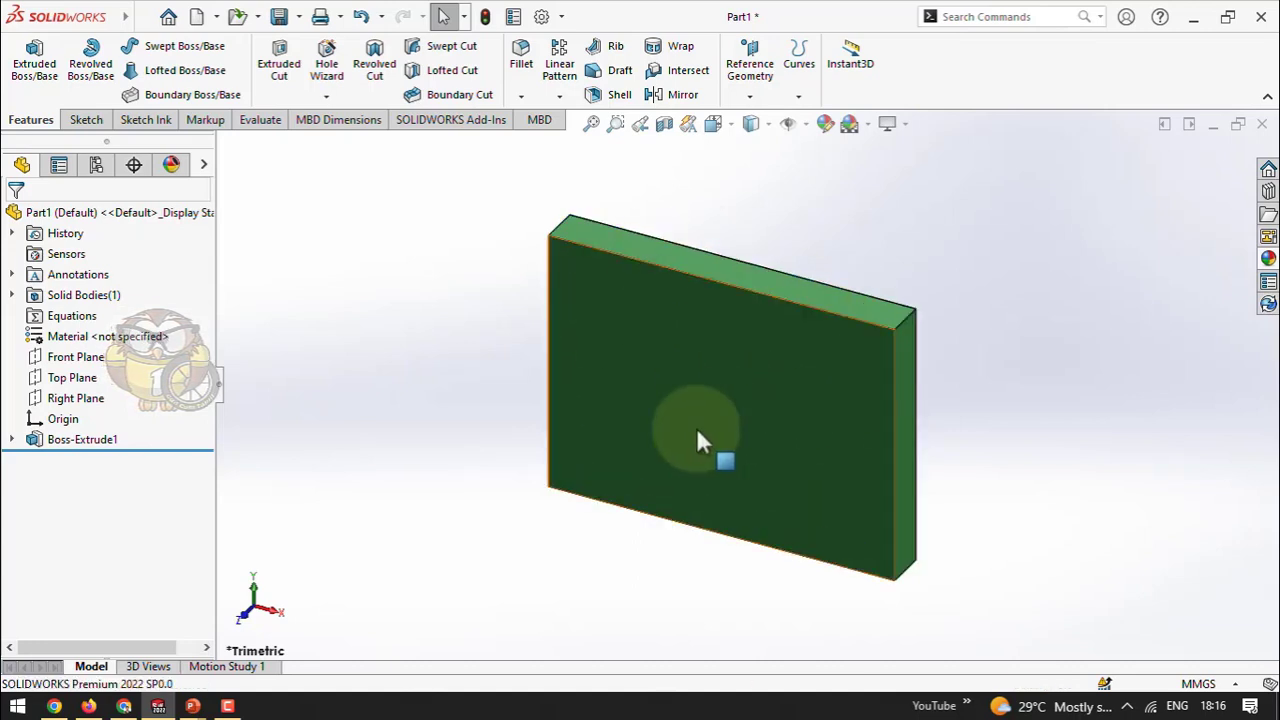
{"action": "middle_click_drag", "start_coordinate": [726, 457], "coordinate": [727, 419]}
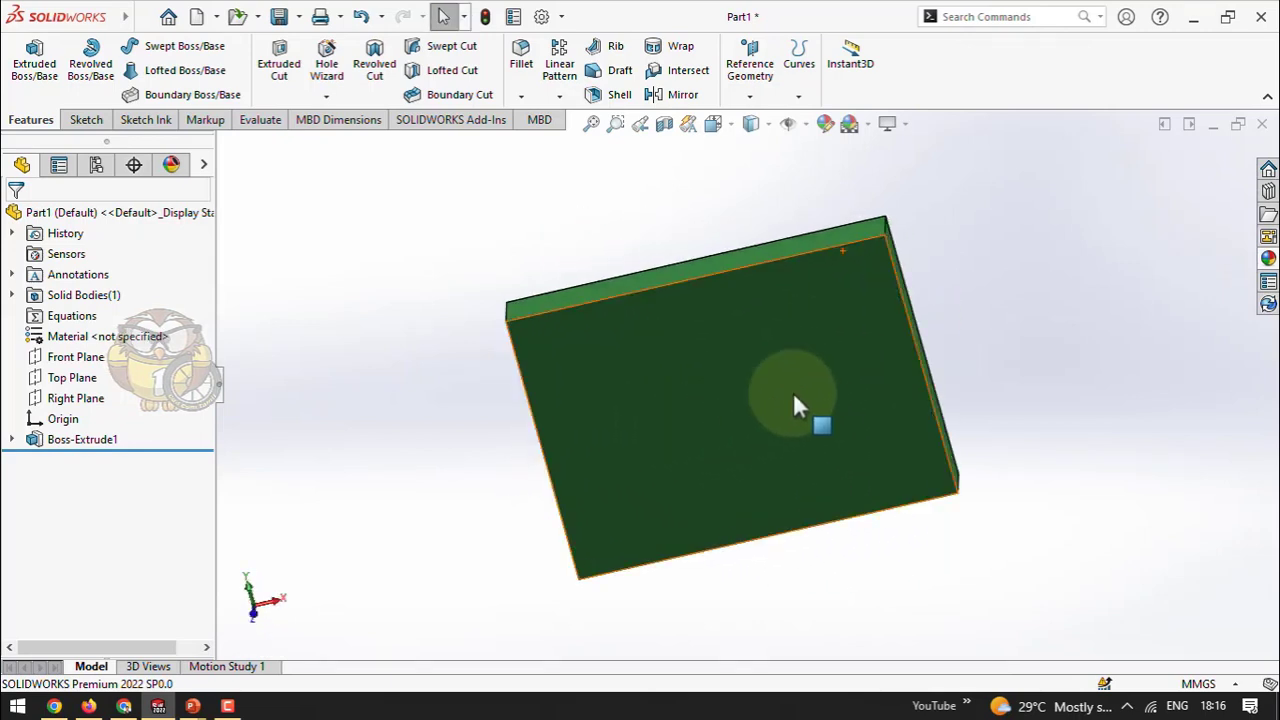
{"action": "middle_click_drag", "start_coordinate": [793, 392], "coordinate": [737, 371]}
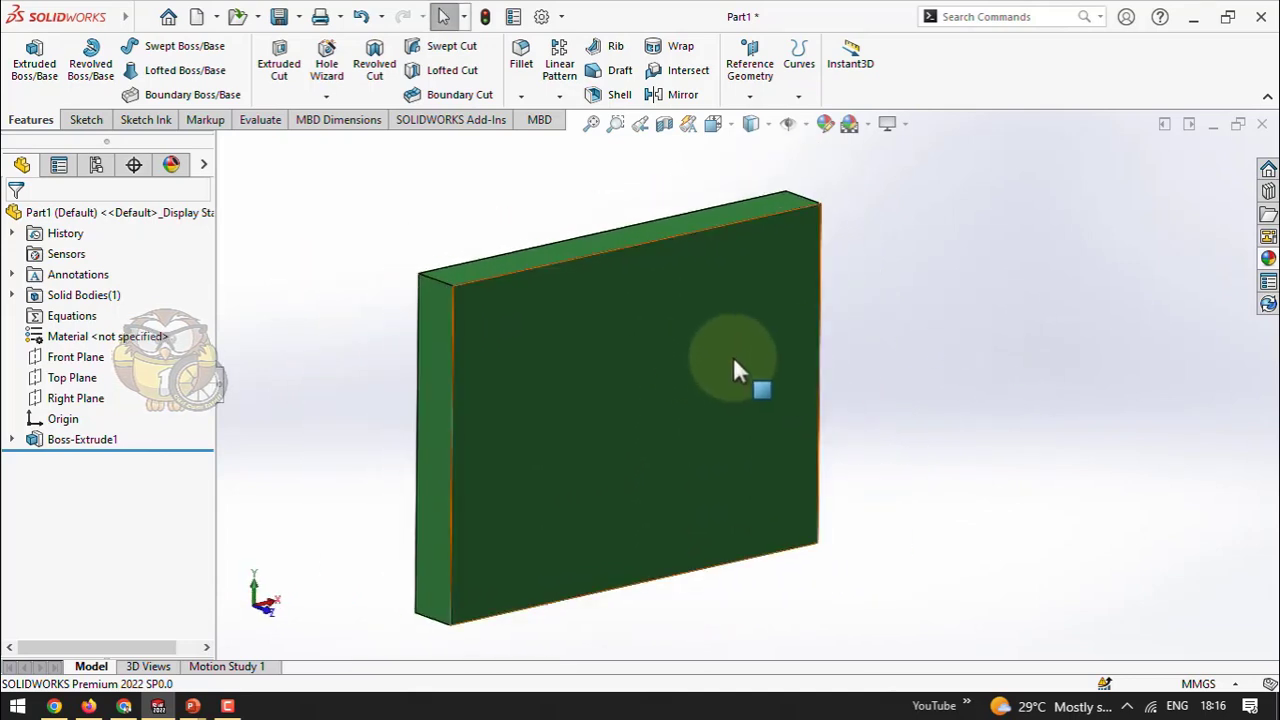
Browse the Soft Touch plastic appearances, and display the list of appearances applied to the part
{"action": "left_click", "coordinate": [1268, 258]}
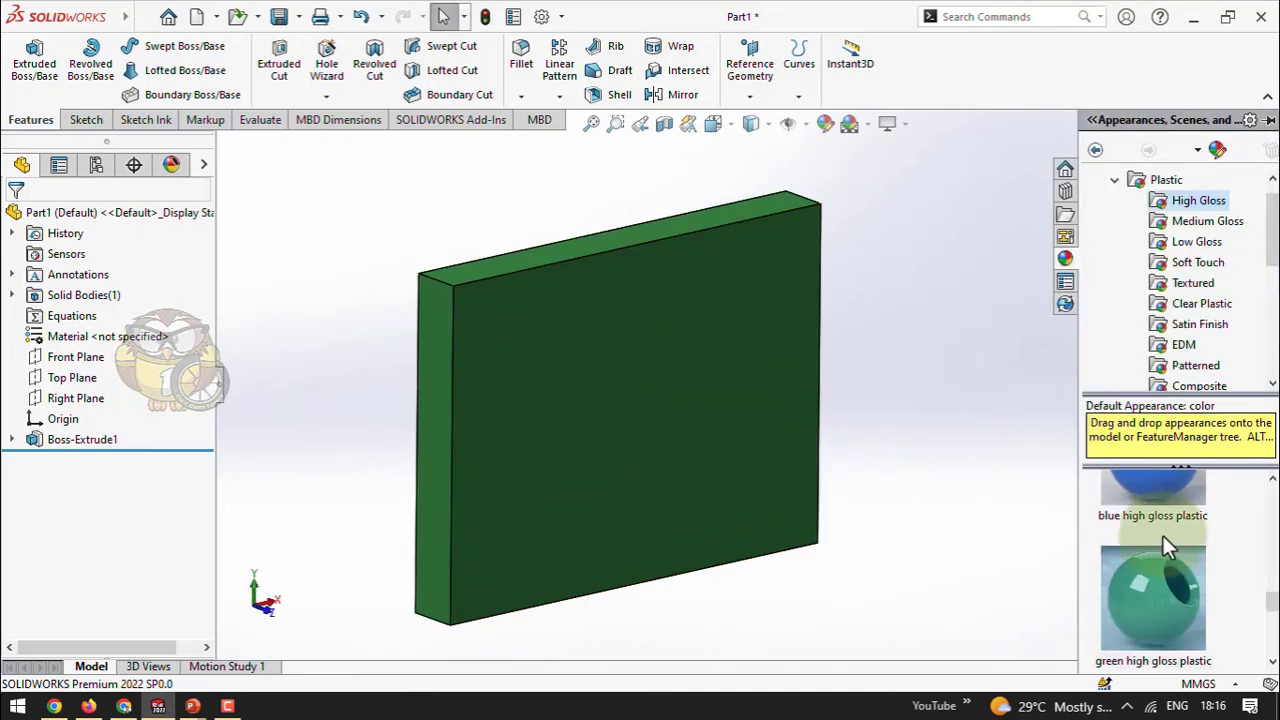
{"action": "left_click", "coordinate": [1165, 264]}
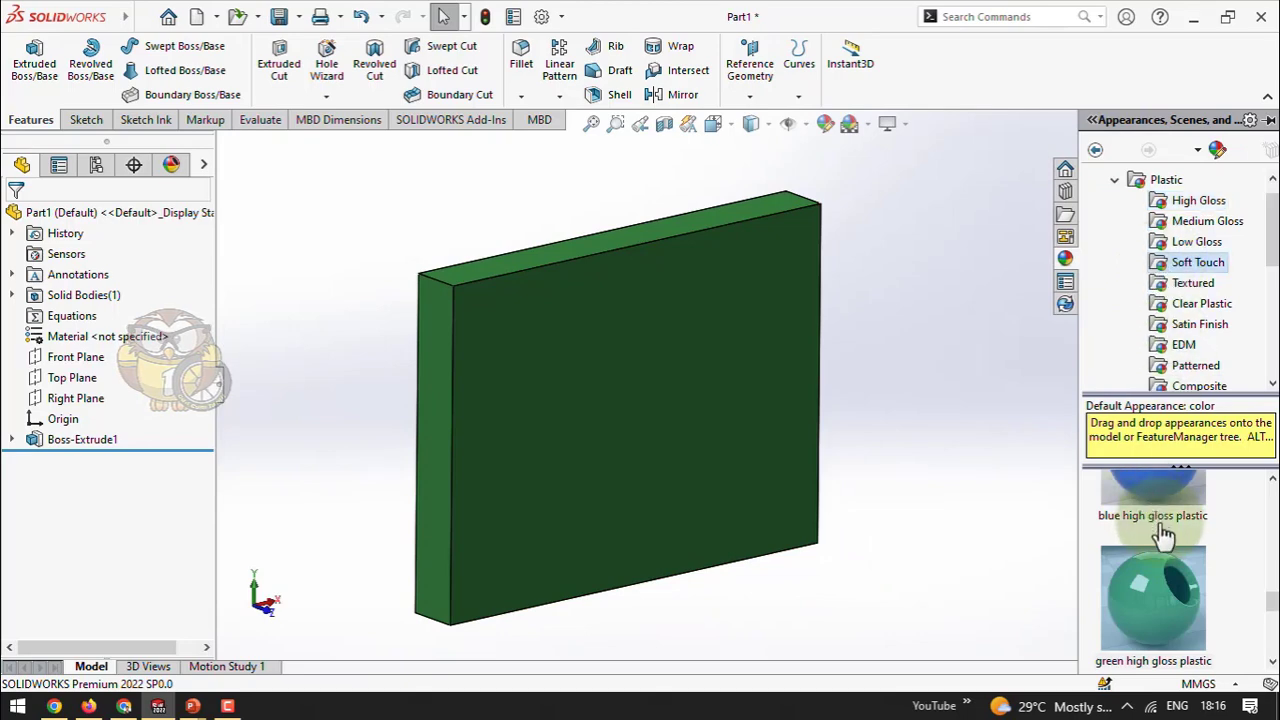
{"action": "mouse_move", "coordinate": [1157, 515]}
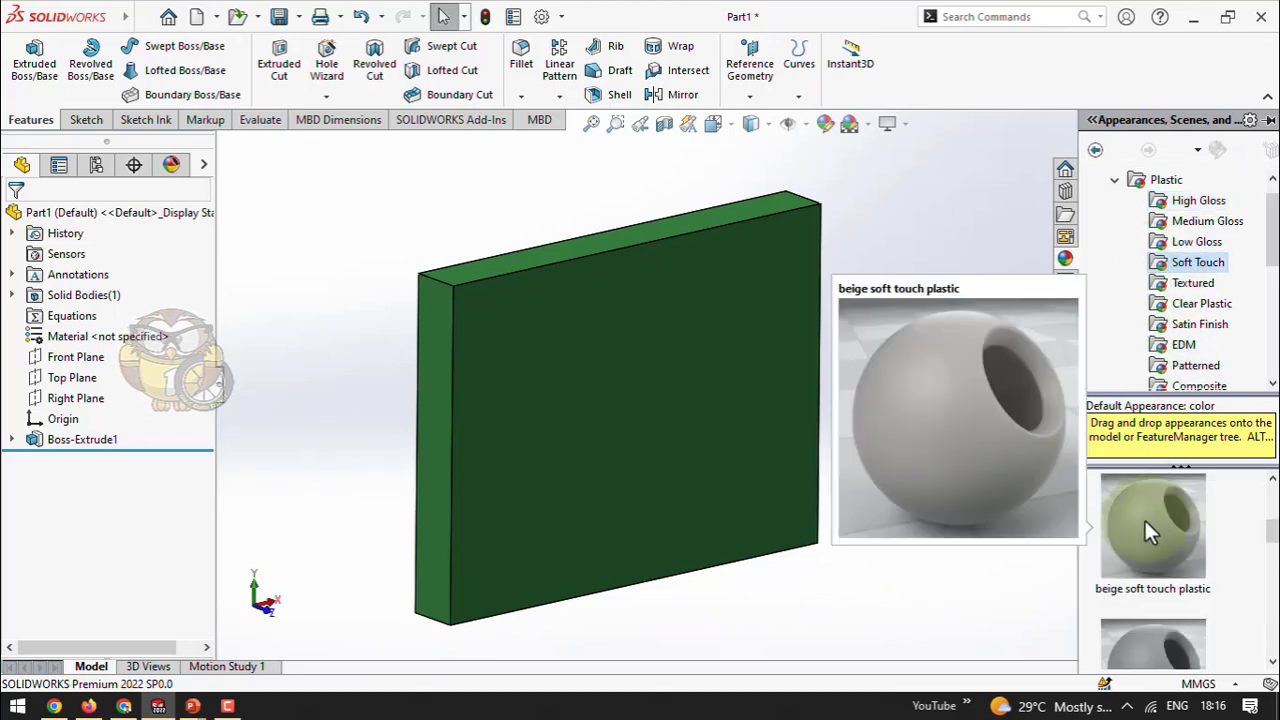
{"action": "left_click", "coordinate": [995, 272]}
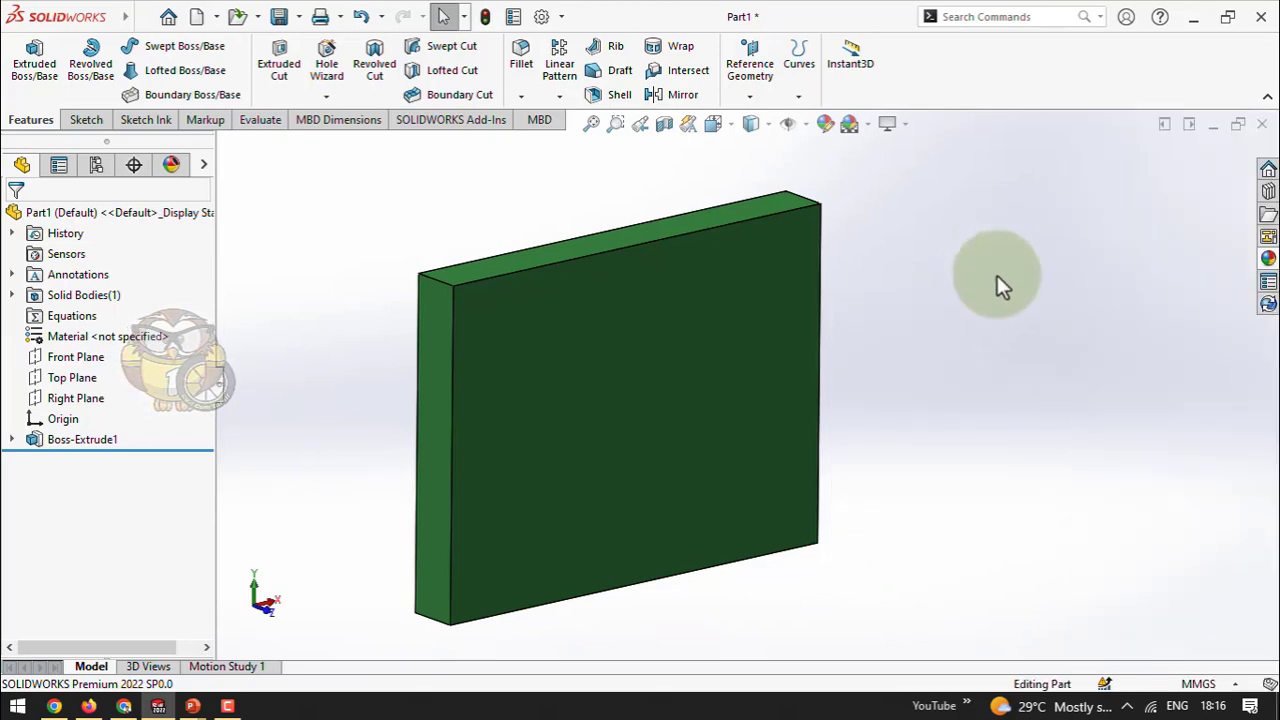
{"action": "left_click", "coordinate": [173, 166]}
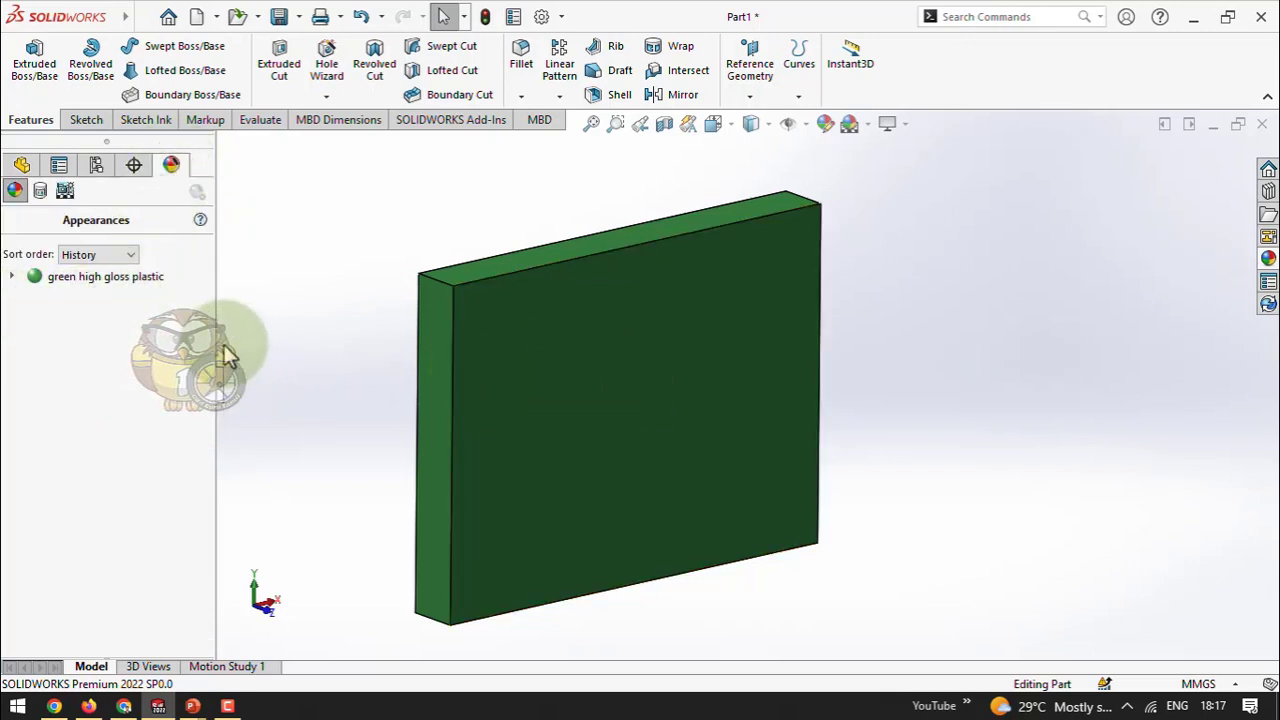
Edit the green high gloss plastic appearance of the block and change its colour to the standard orange swatch
{"action": "left_click", "coordinate": [95, 283]}
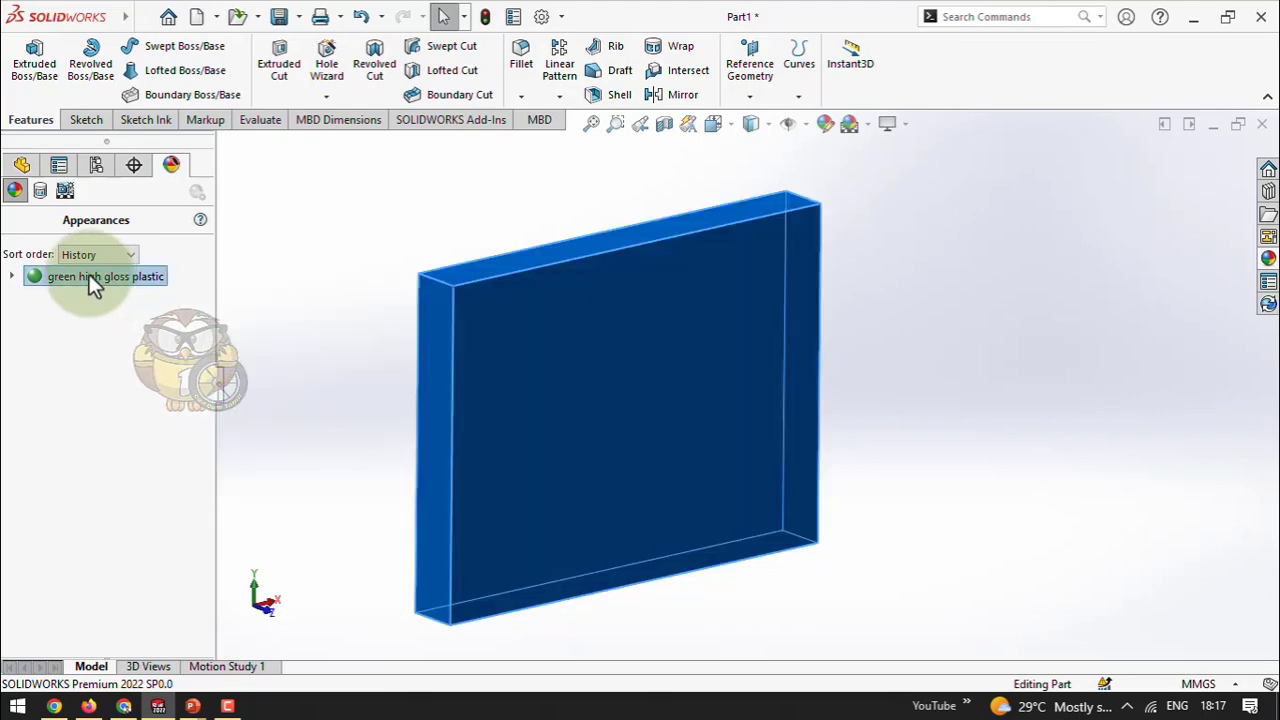
{"action": "right_click", "coordinate": [89, 277]}
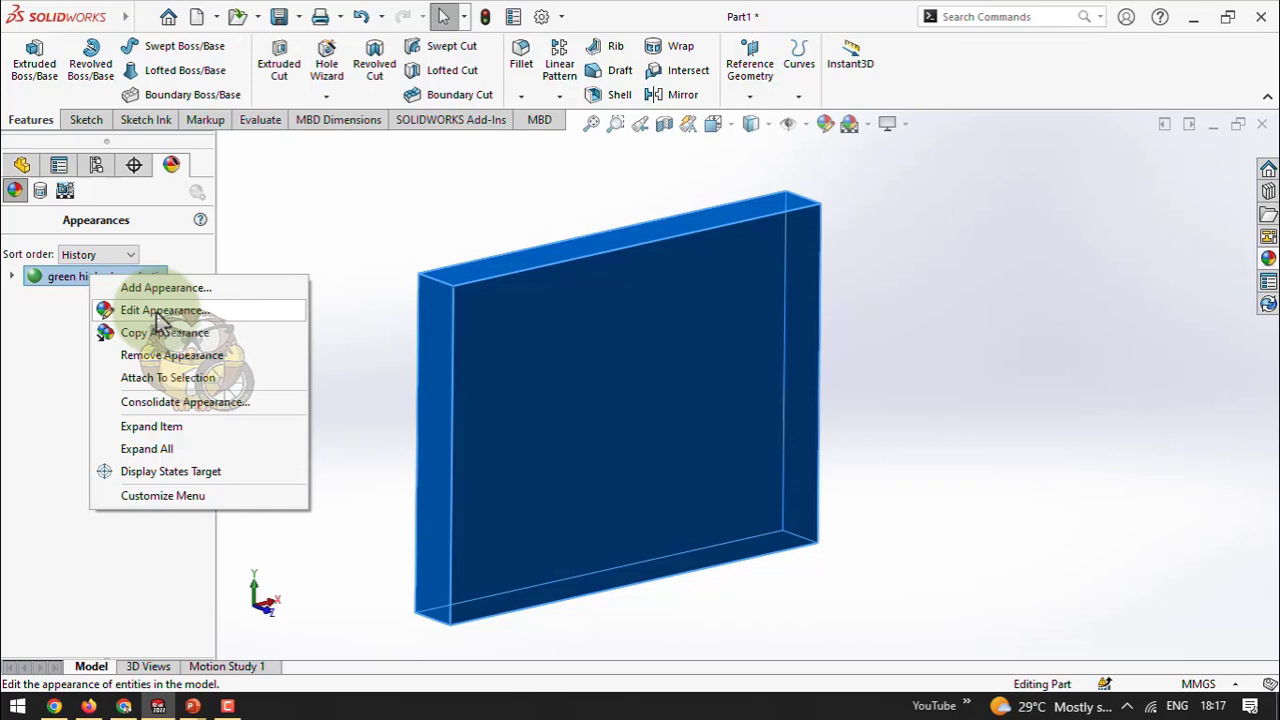
{"action": "left_click", "coordinate": [157, 312]}
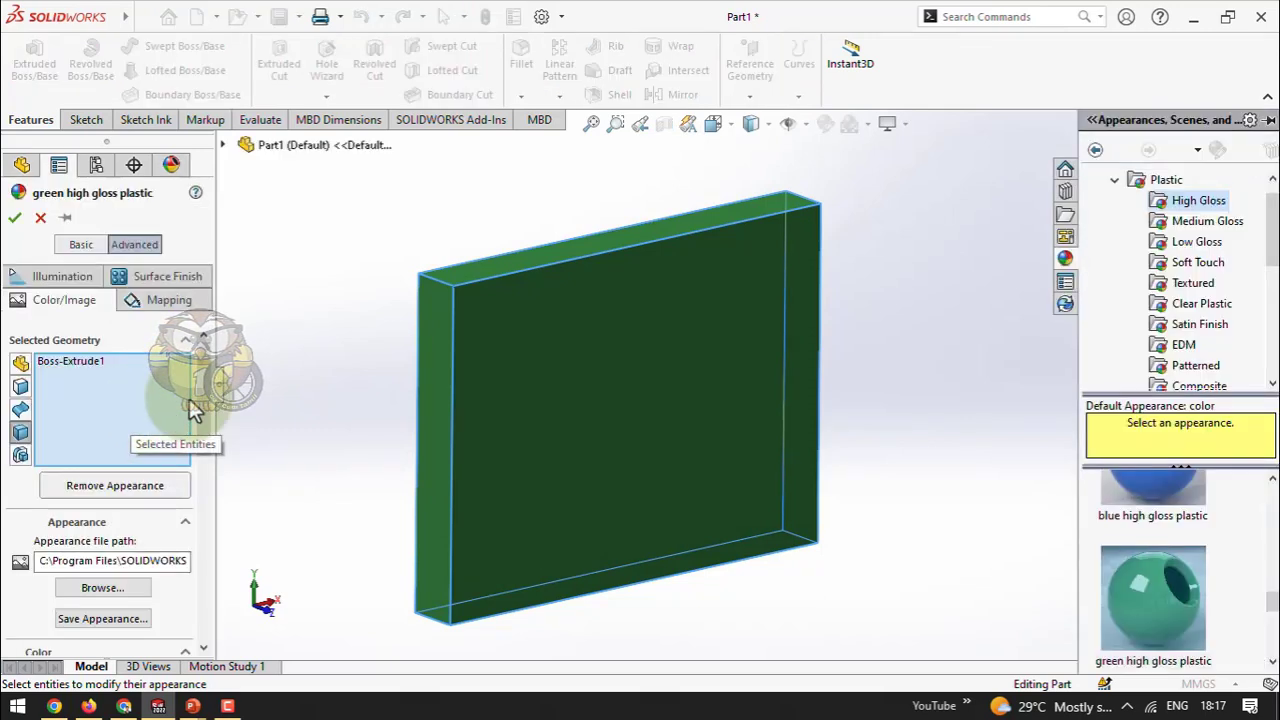
{"action": "left_click_drag", "start_coordinate": [204, 402], "coordinate": [200, 503]}
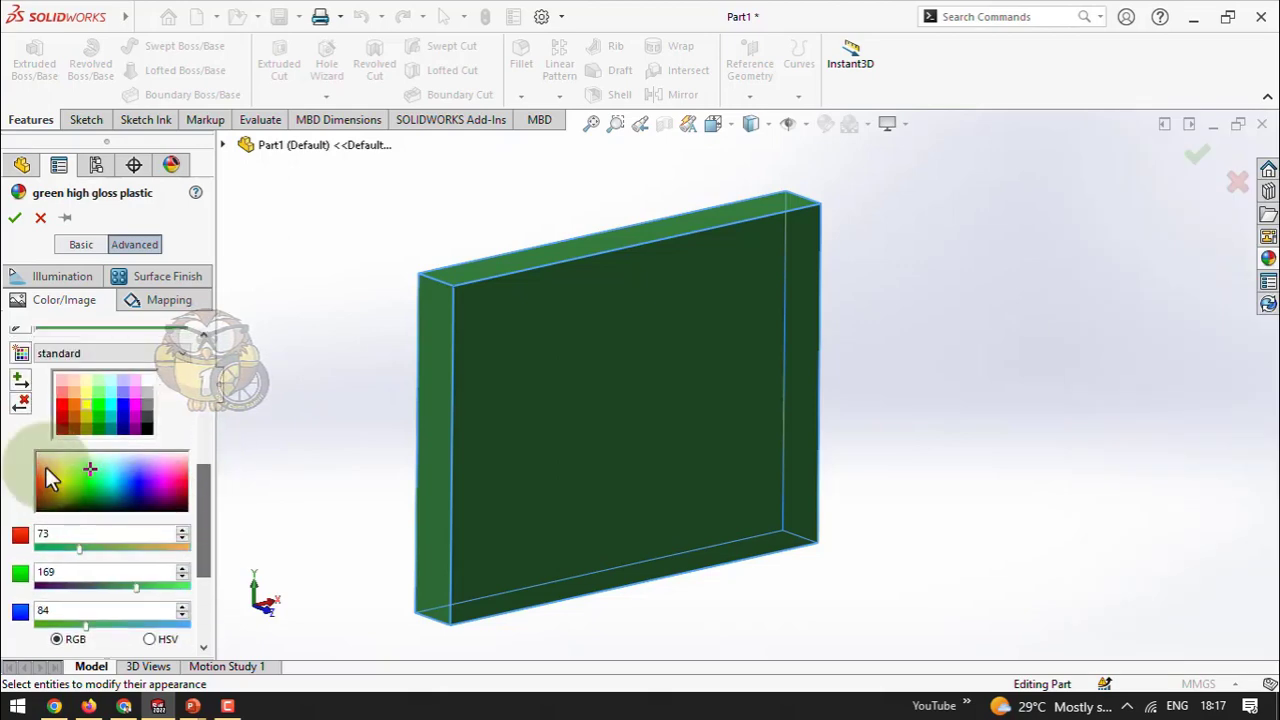
{"action": "left_click", "coordinate": [71, 405]}
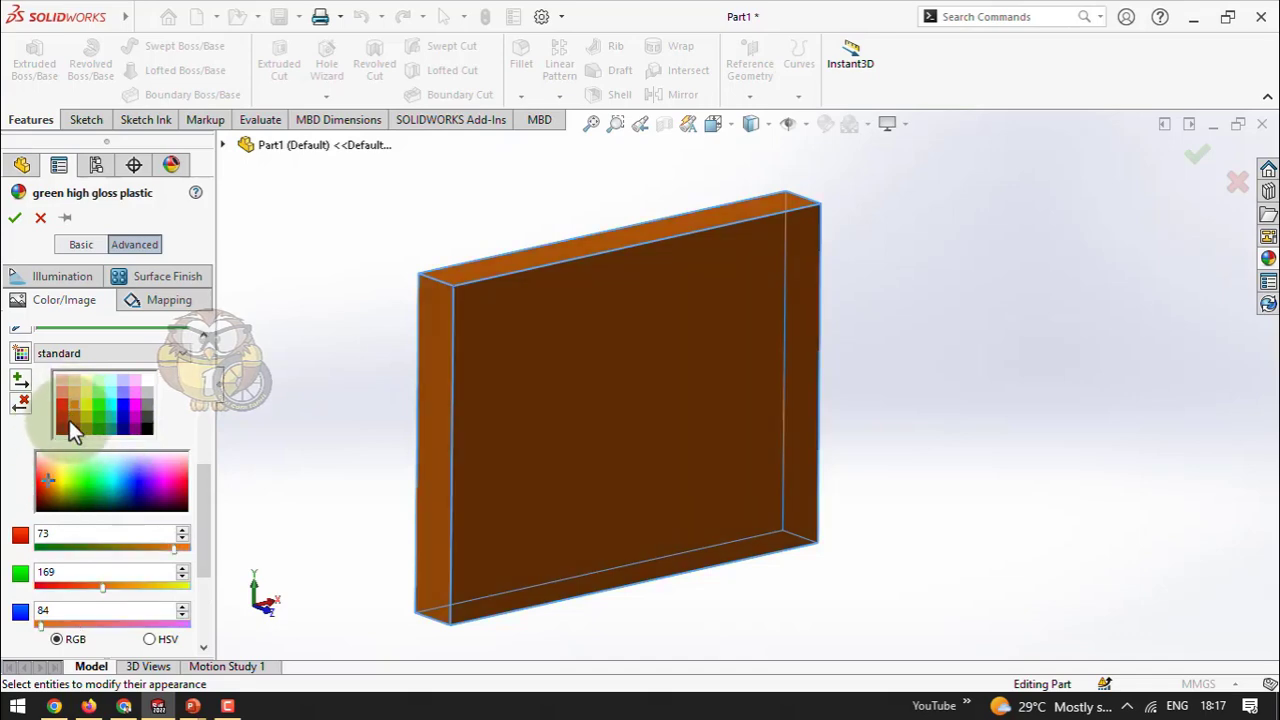
Adjust the appearance's RGB colour to red 144, green 56 and blue 133
{"action": "left_click_drag", "start_coordinate": [207, 468], "coordinate": [202, 498]}
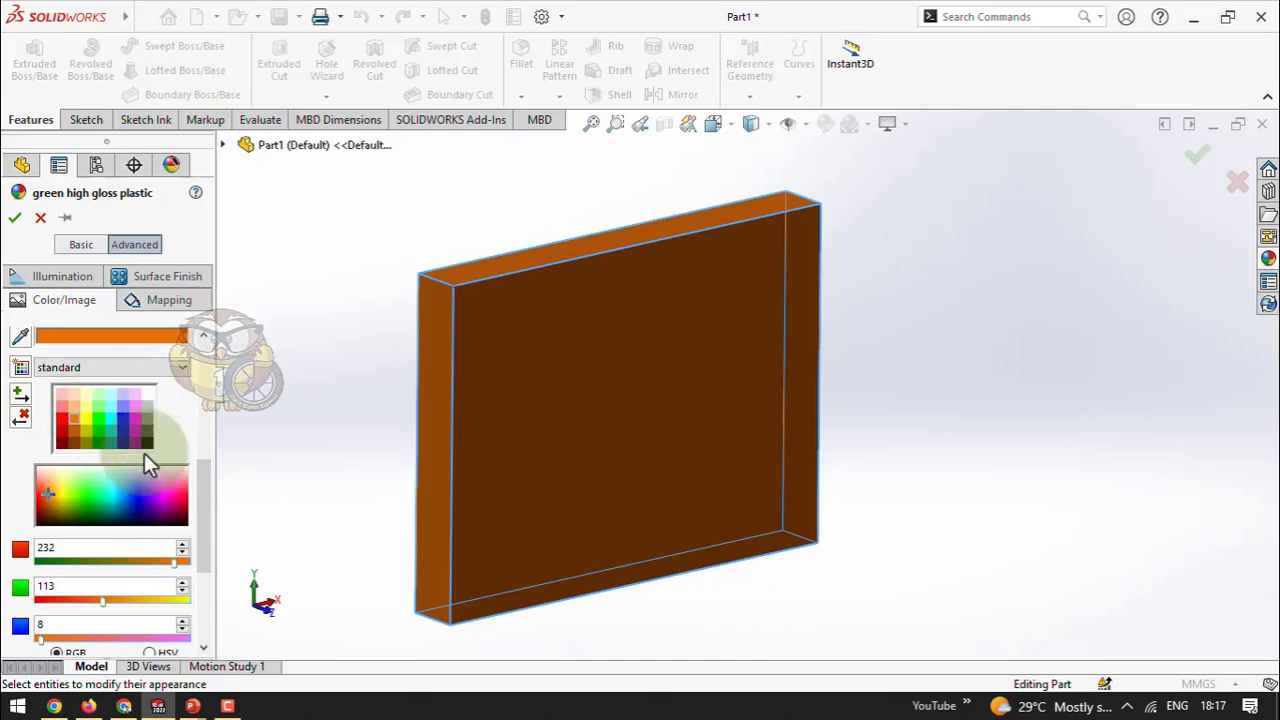
{"action": "left_click_drag", "start_coordinate": [197, 484], "coordinate": [194, 520]}
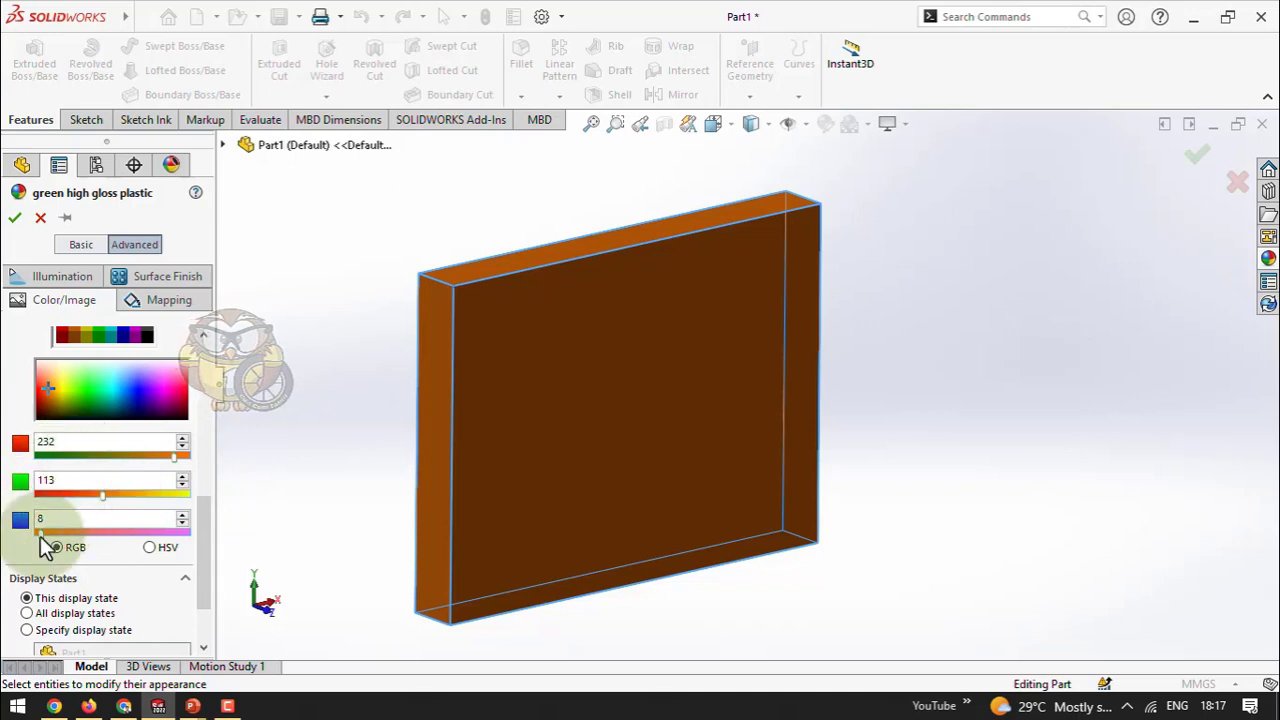
{"action": "left_click_drag", "start_coordinate": [41, 533], "coordinate": [69, 495]}
{"action": "left_click_drag", "start_coordinate": [173, 457], "coordinate": [121, 458]}
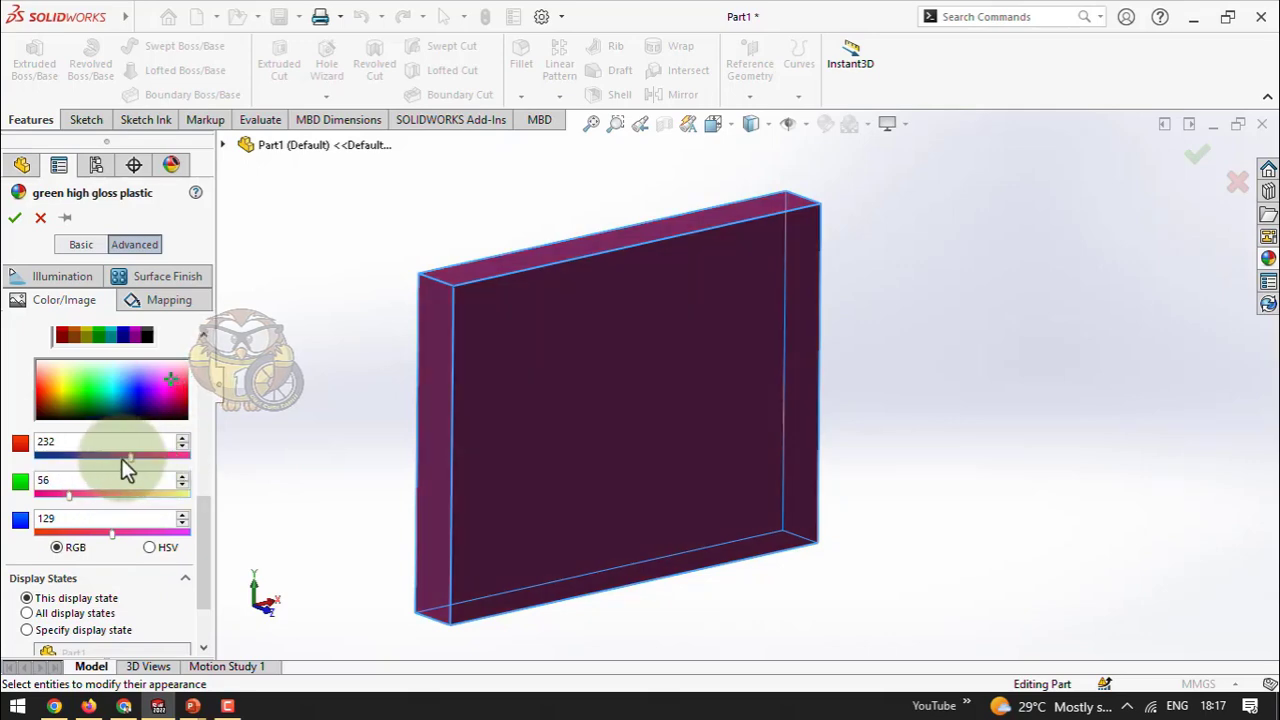
{"action": "left_click", "coordinate": [113, 534]}
{"action": "left_click_drag", "start_coordinate": [115, 535], "coordinate": [117, 534]}
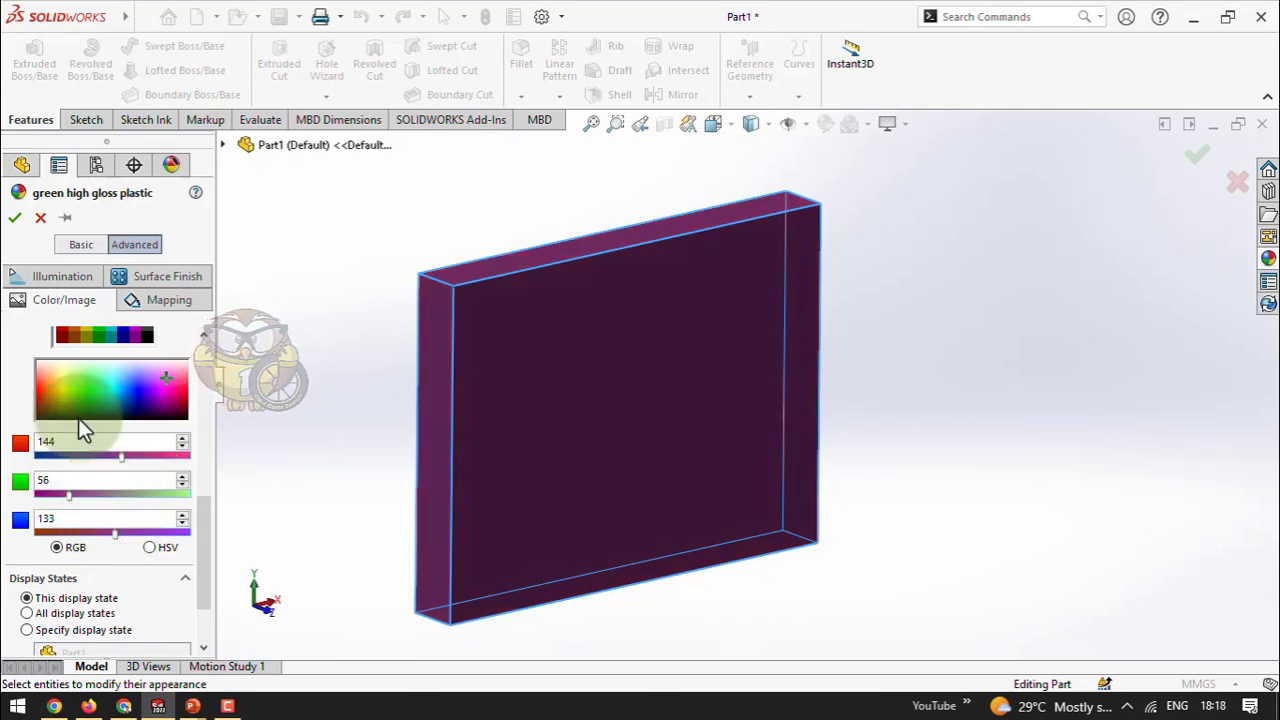
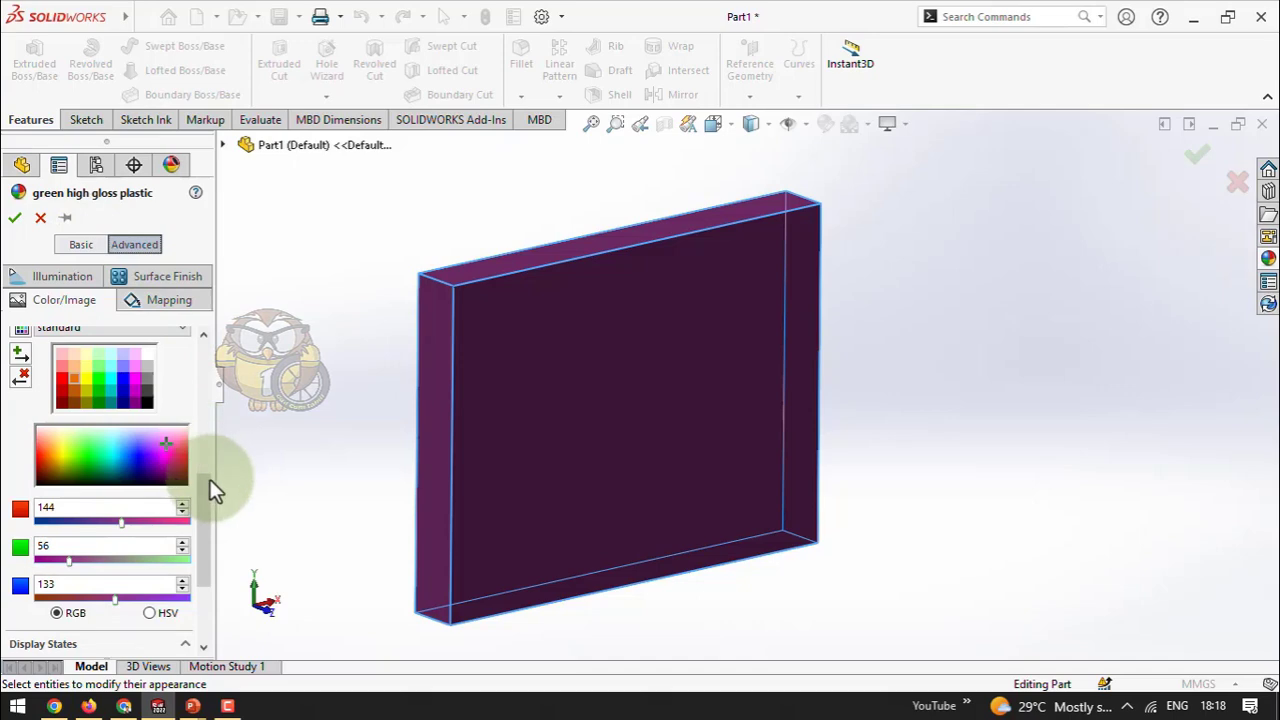
Review the Mapping and Surface Finish settings of the appearance, and return to its Color/Image settings
{"action": "left_click_drag", "start_coordinate": [209, 480], "coordinate": [188, 585]}
{"action": "scroll", "coordinate": [96, 500], "scroll_direction": "up", "scroll_amount": 3}
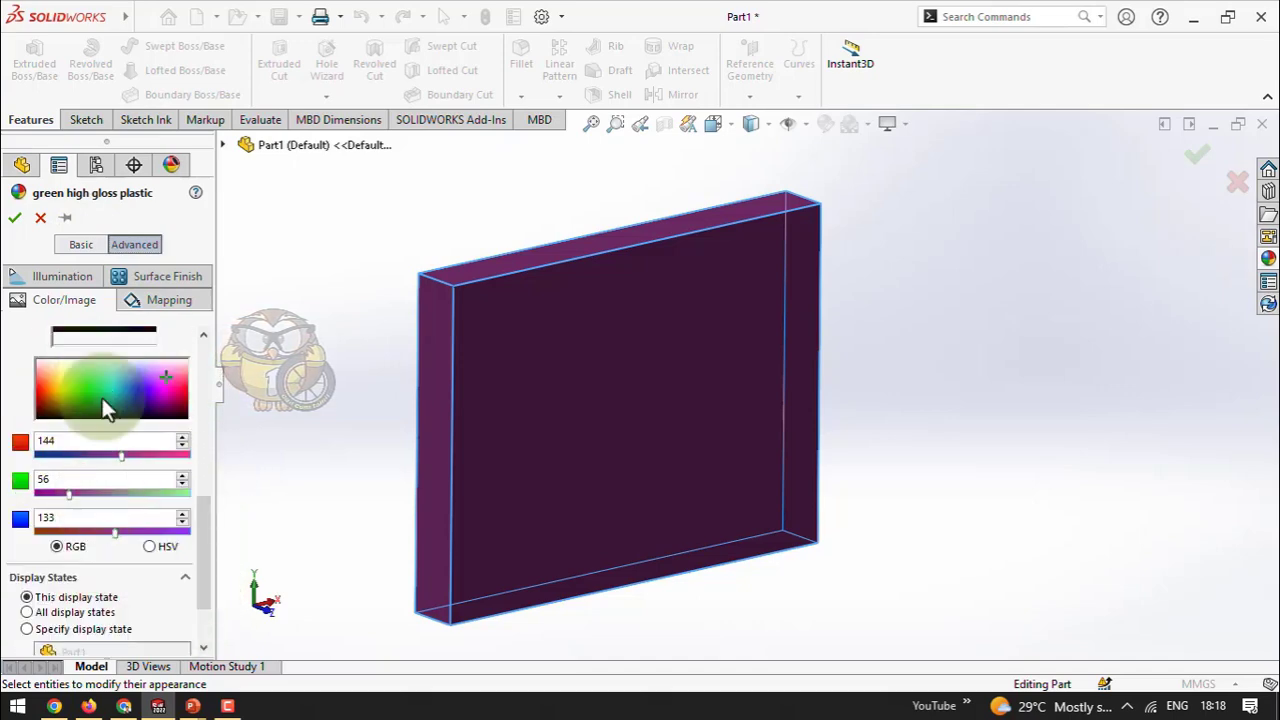
{"action": "left_click", "coordinate": [134, 293]}
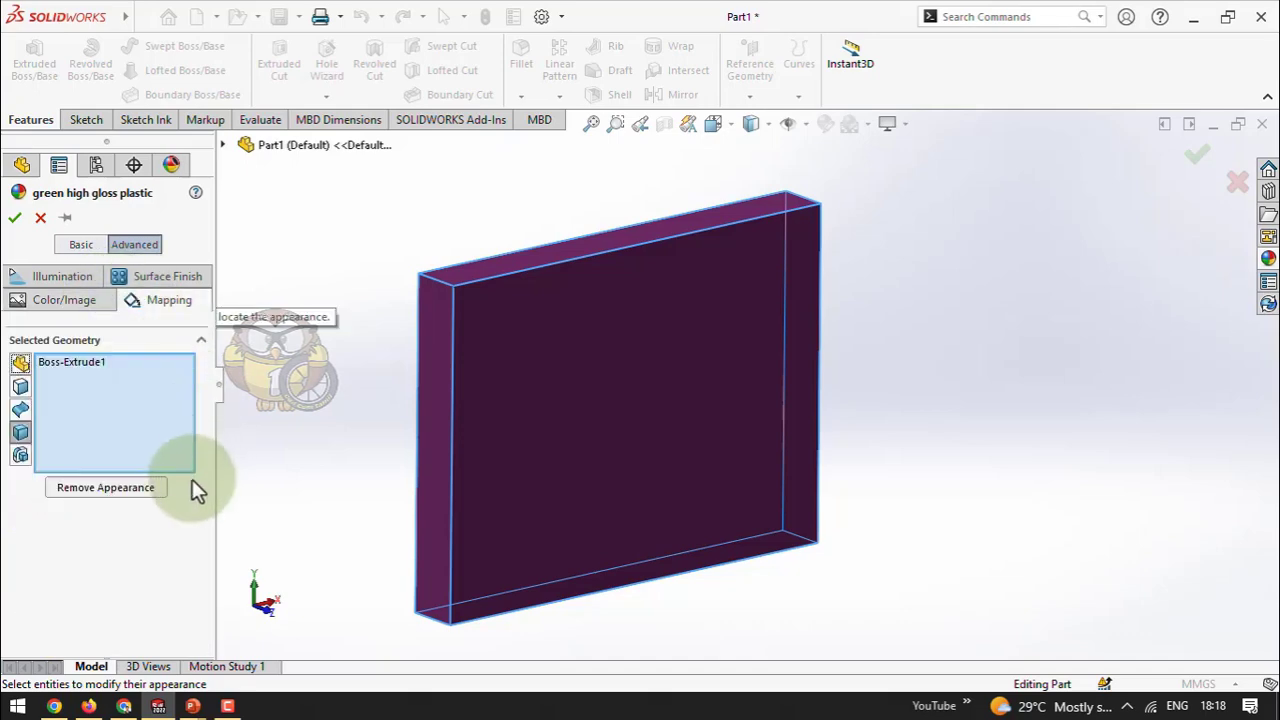
{"action": "left_click", "coordinate": [149, 276]}
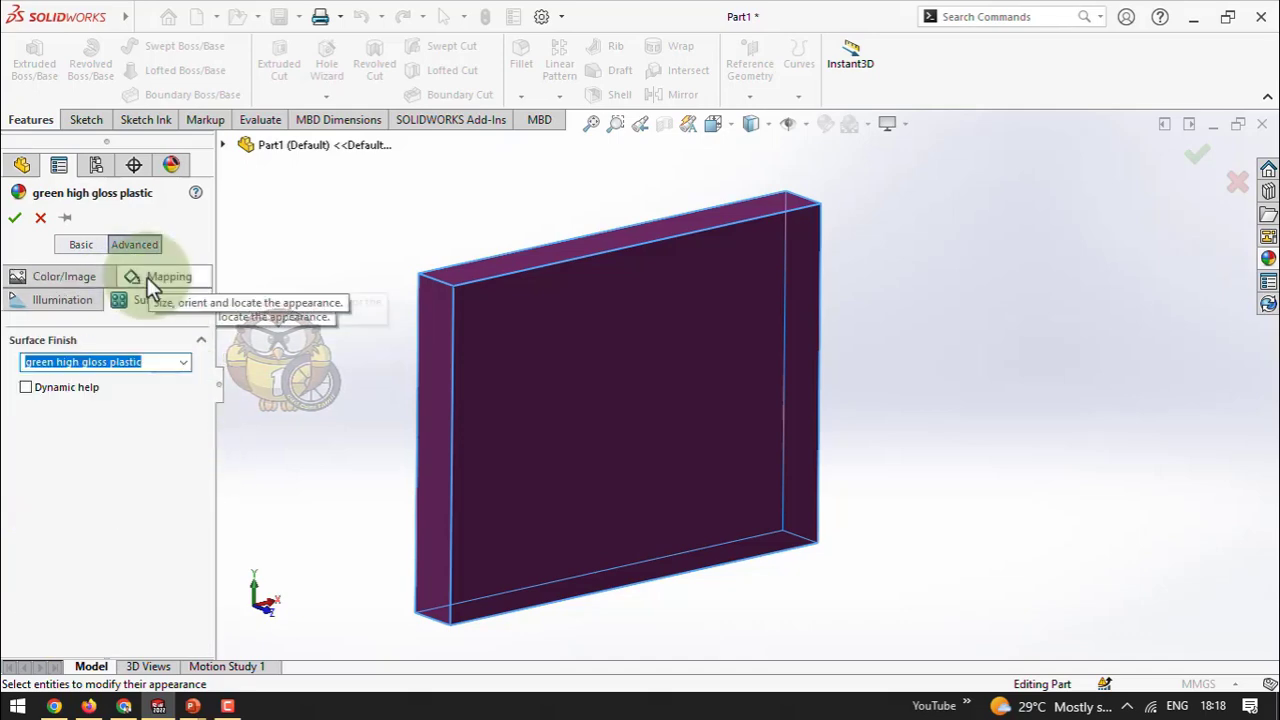
{"action": "left_click", "coordinate": [88, 277]}
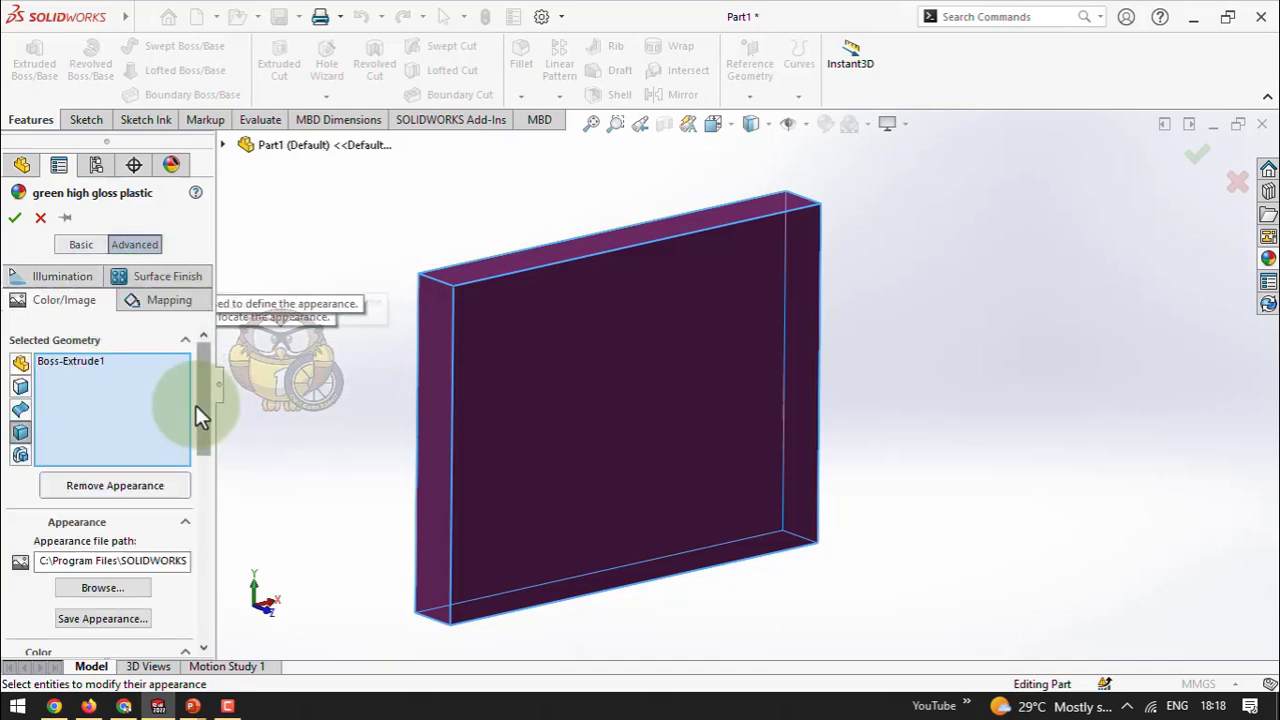
Browse for a replacement appearance file and look through the high gloss plastic files
{"action": "left_click_drag", "start_coordinate": [195, 405], "coordinate": [196, 438]}
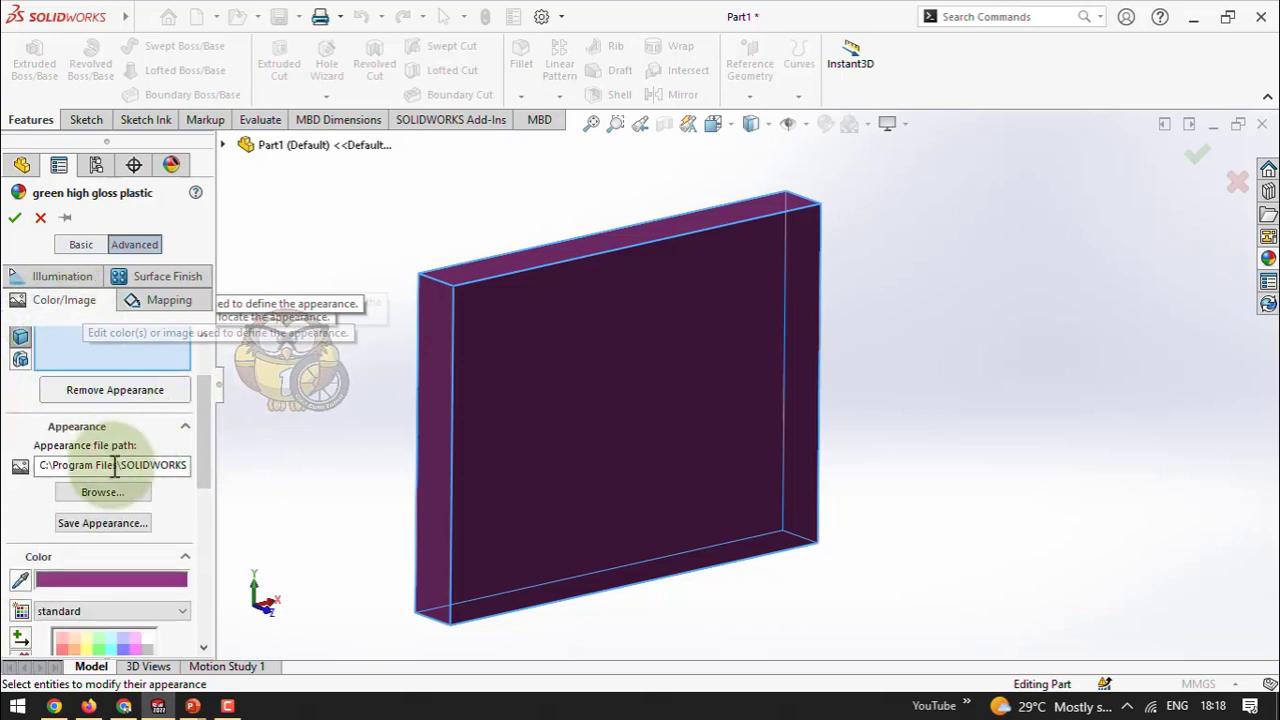
{"action": "left_click", "coordinate": [80, 493]}
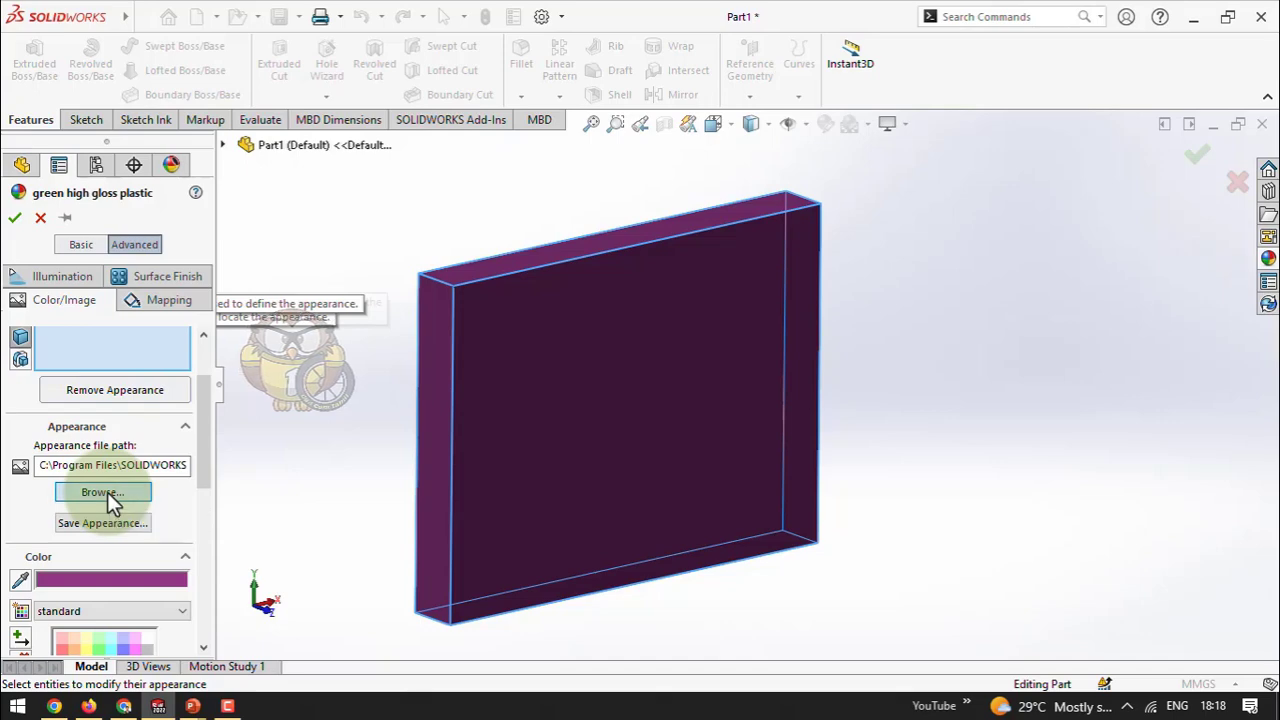
{"action": "left_click", "coordinate": [107, 492]}
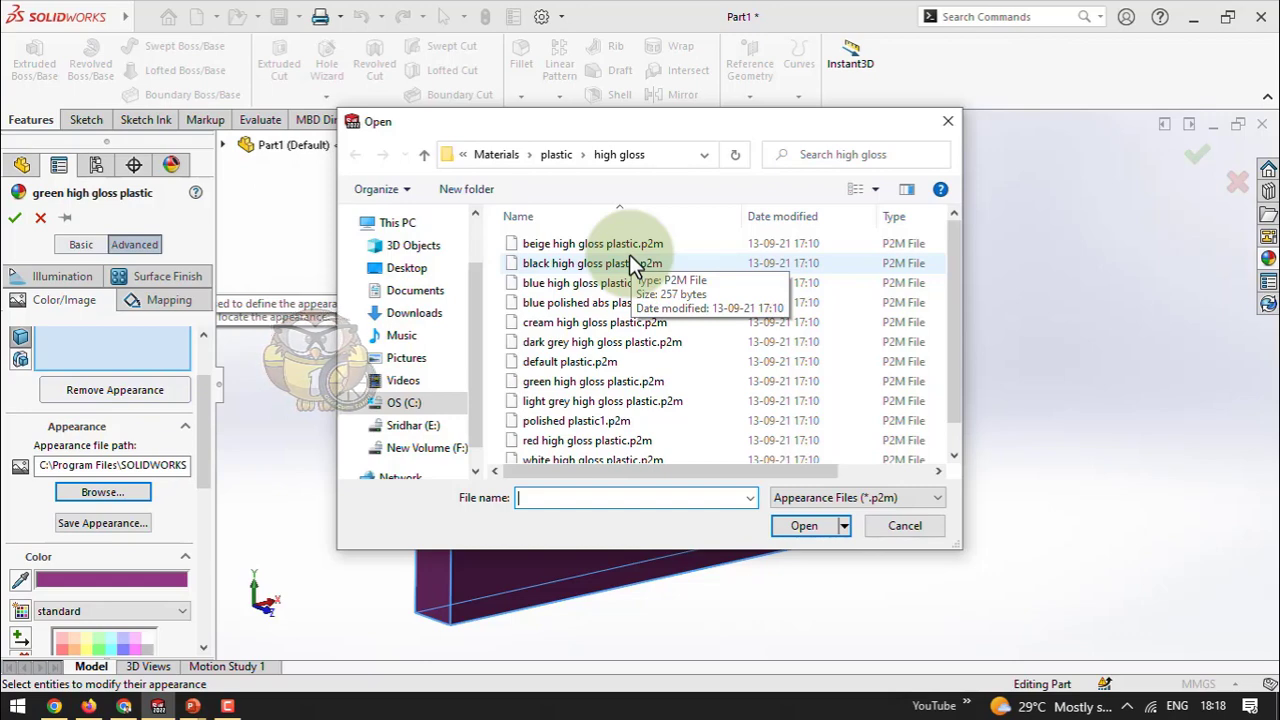
{"action": "left_click", "coordinate": [591, 325]}
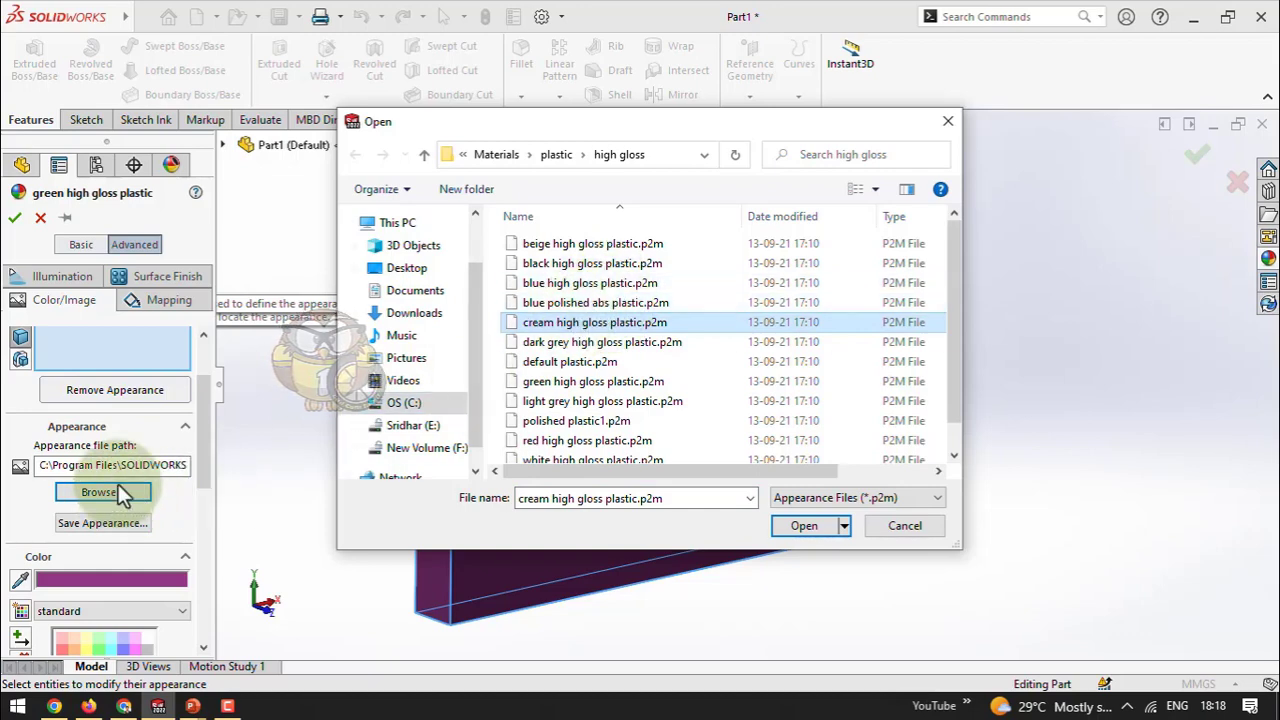
{"action": "left_click", "coordinate": [563, 349]}
{"action": "left_click", "coordinate": [566, 361]}
{"action": "left_click", "coordinate": [562, 383]}
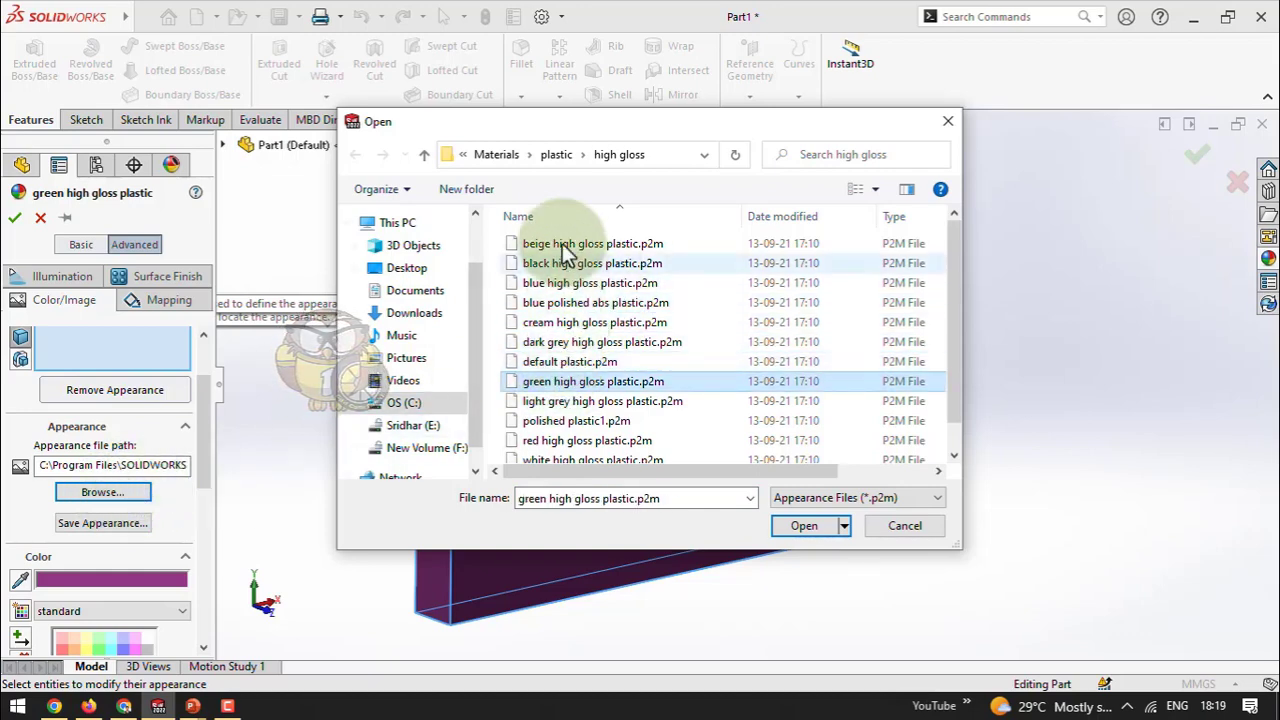
Load carbon fiber aramid fabric 2d.p2m from the plastic composite folder as the block's appearance, and accept the edit
{"action": "left_click", "coordinate": [500, 156]}
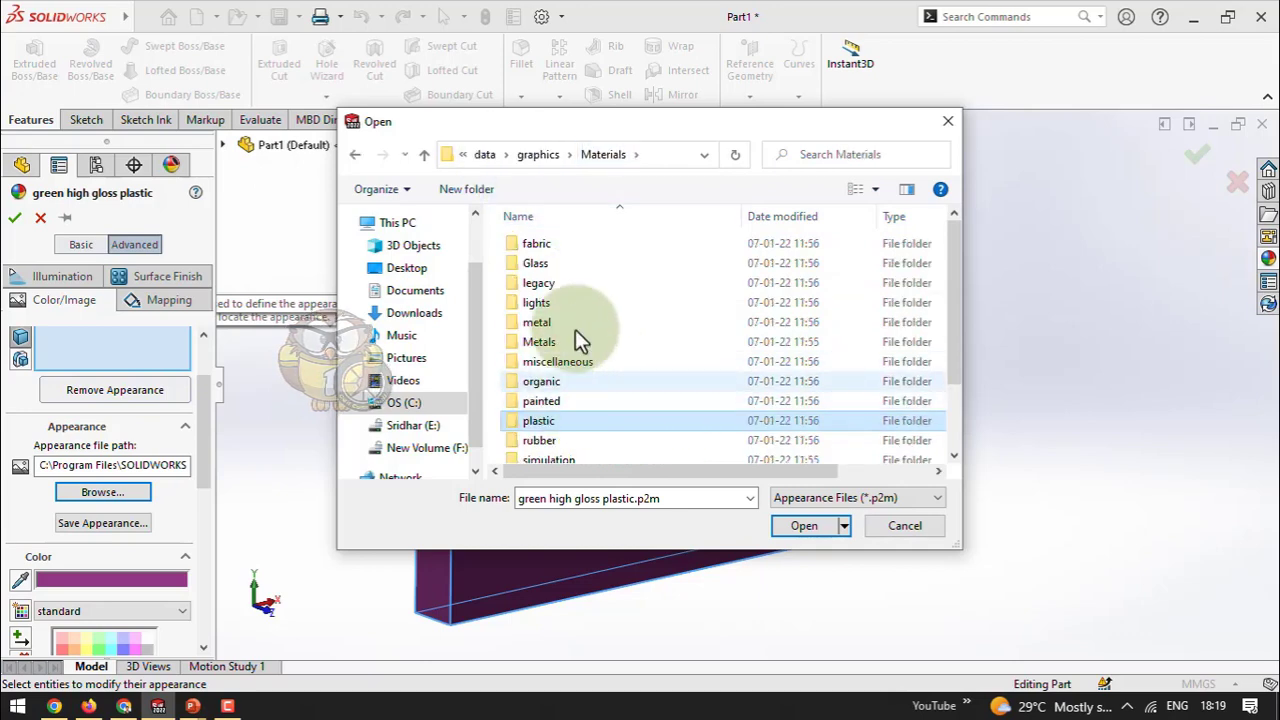
{"action": "scroll", "coordinate": [588, 405], "scroll_direction": "down", "scroll_amount": 1}
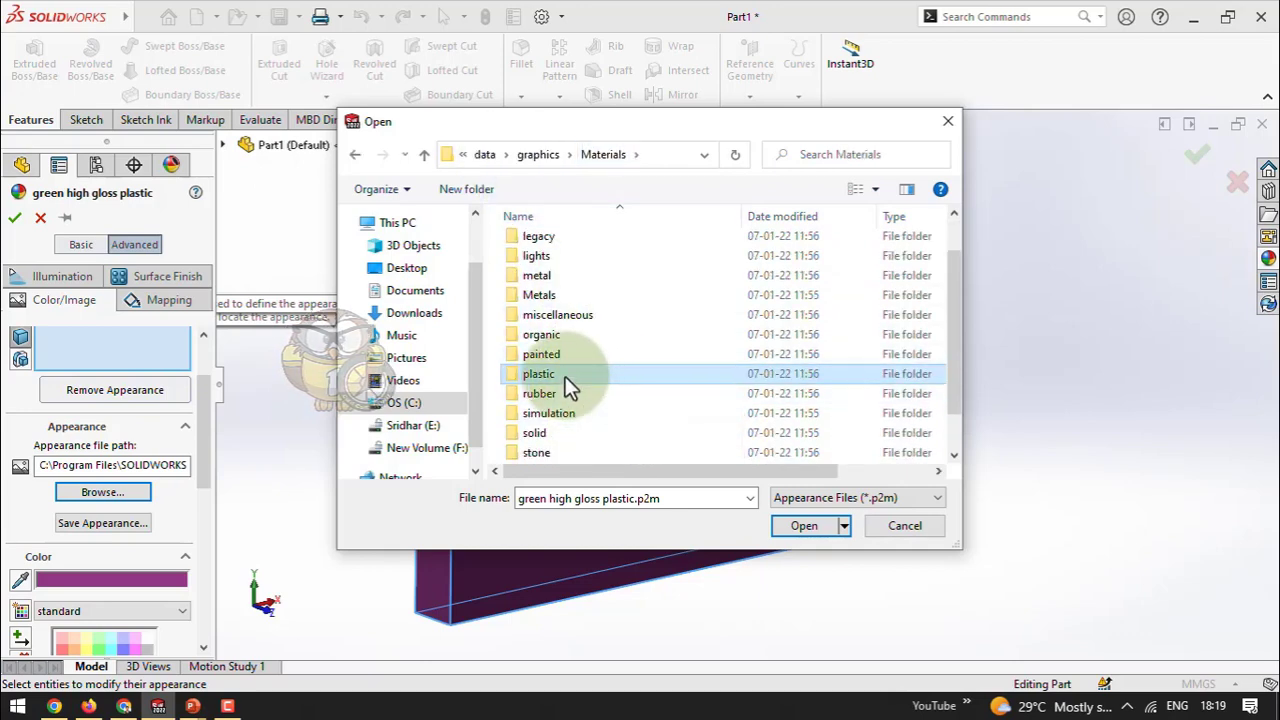
{"action": "double_click", "coordinate": [565, 376]}
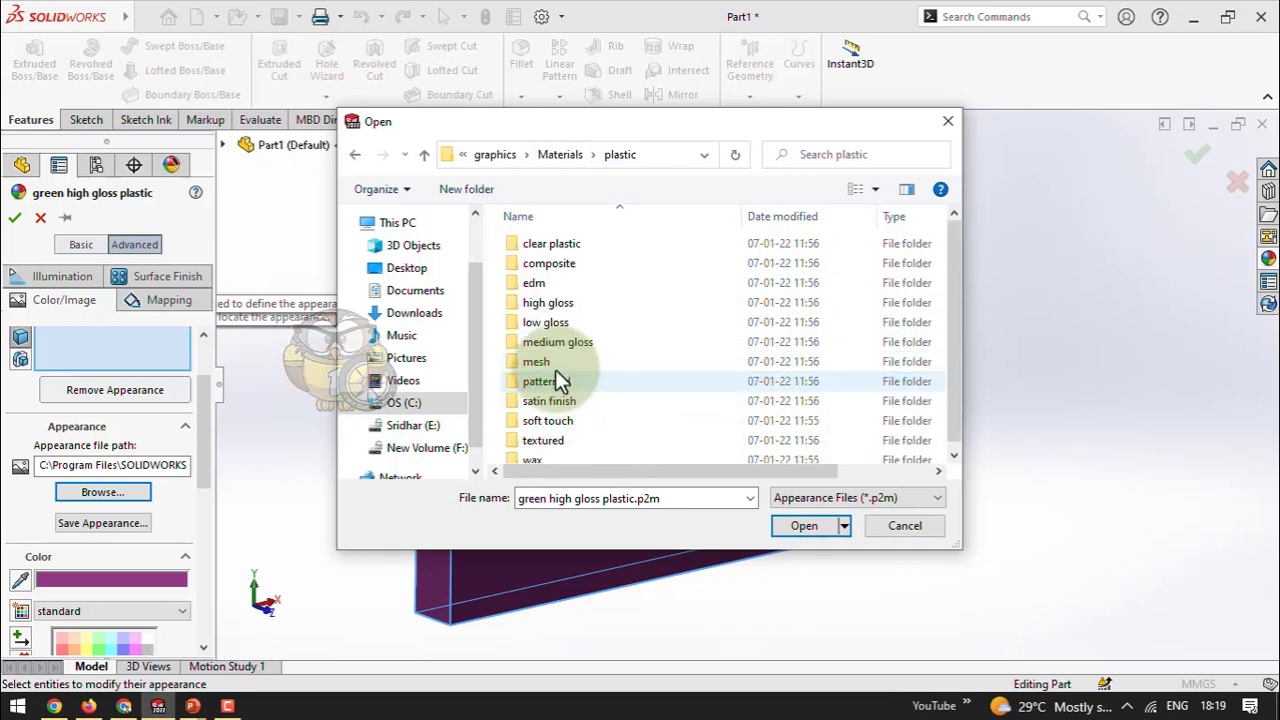
{"action": "double_click", "coordinate": [577, 262]}
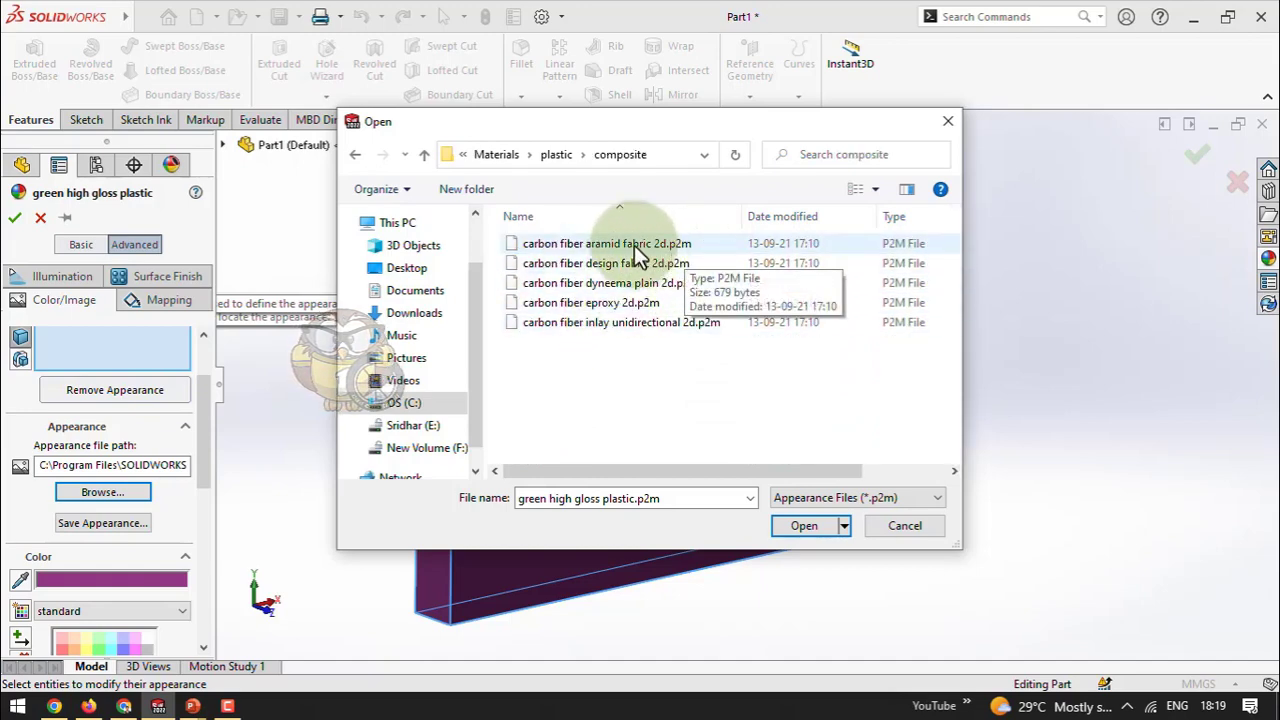
{"action": "left_click", "coordinate": [705, 243]}
{"action": "left_click", "coordinate": [800, 527]}
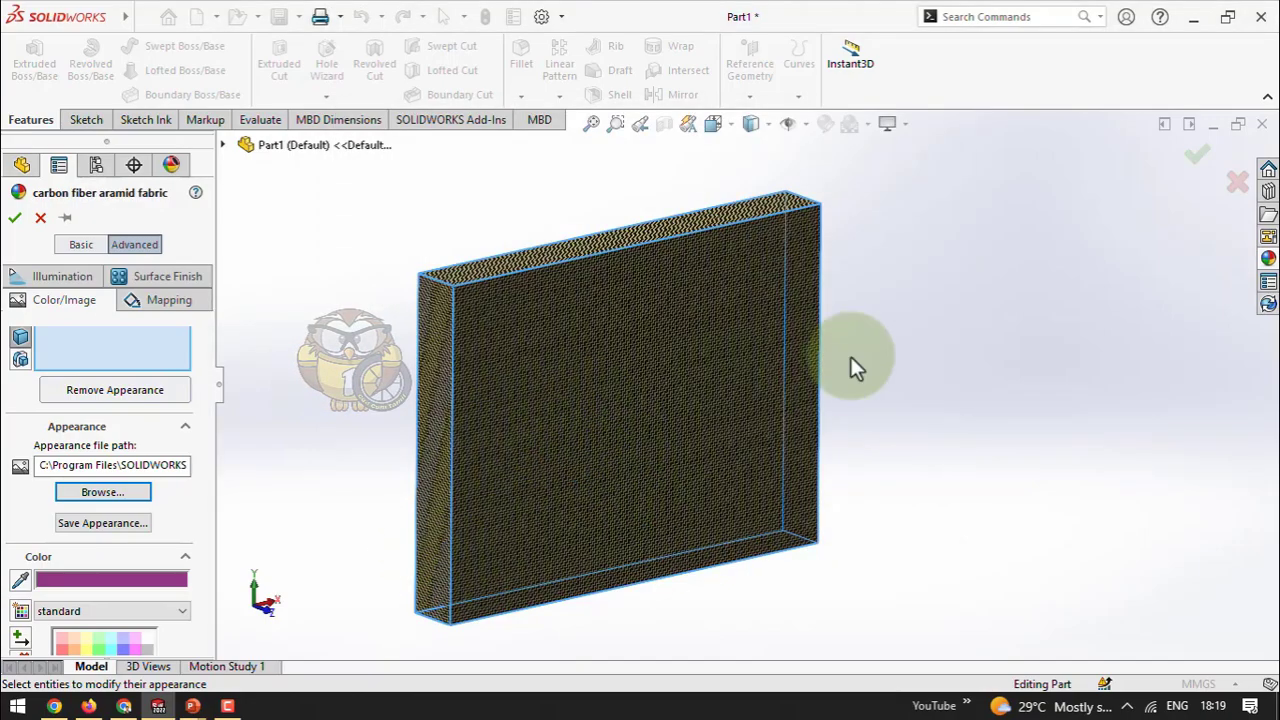
{"action": "mouse_move", "coordinate": [850, 356]}
{"action": "middle_mouse_down"}
{"action": "mouse_move", "coordinate": [818, 296]}
{"action": "mouse_move", "coordinate": [994, 229]}
{"action": "mouse_move", "coordinate": [845, 334]}
{"action": "middle_mouse_up"}
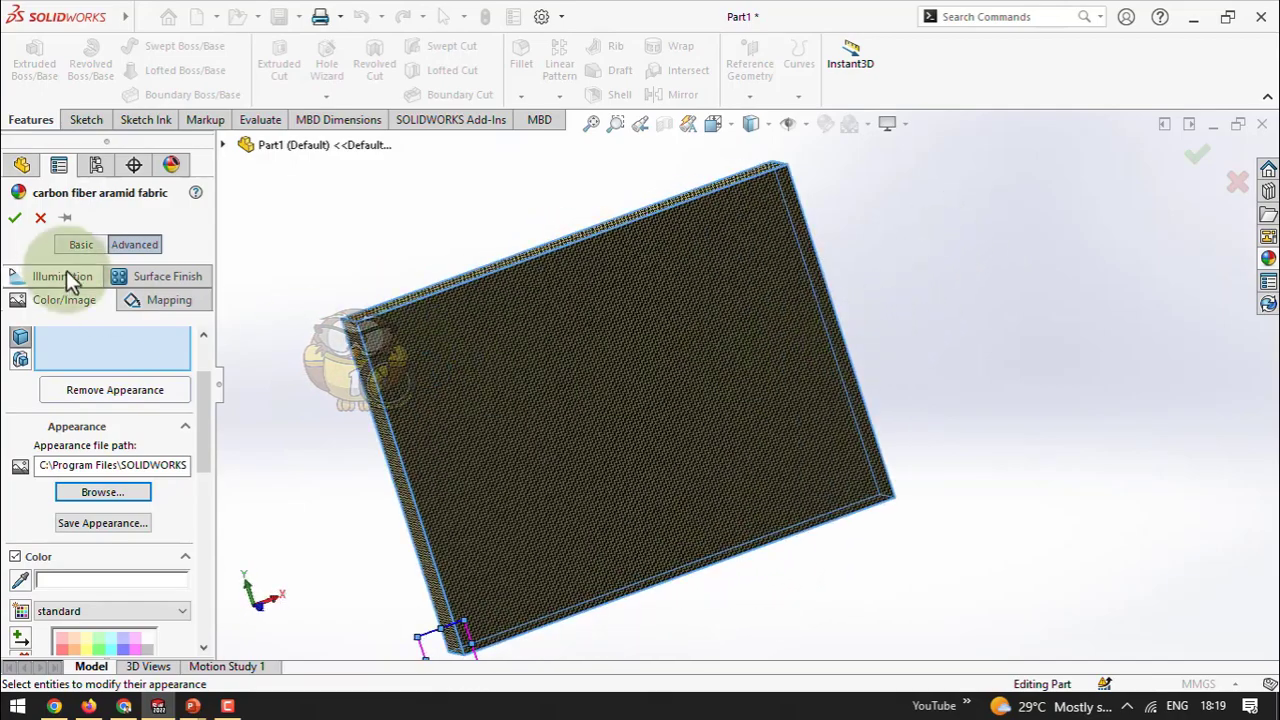
{"action": "left_click", "coordinate": [16, 219]}
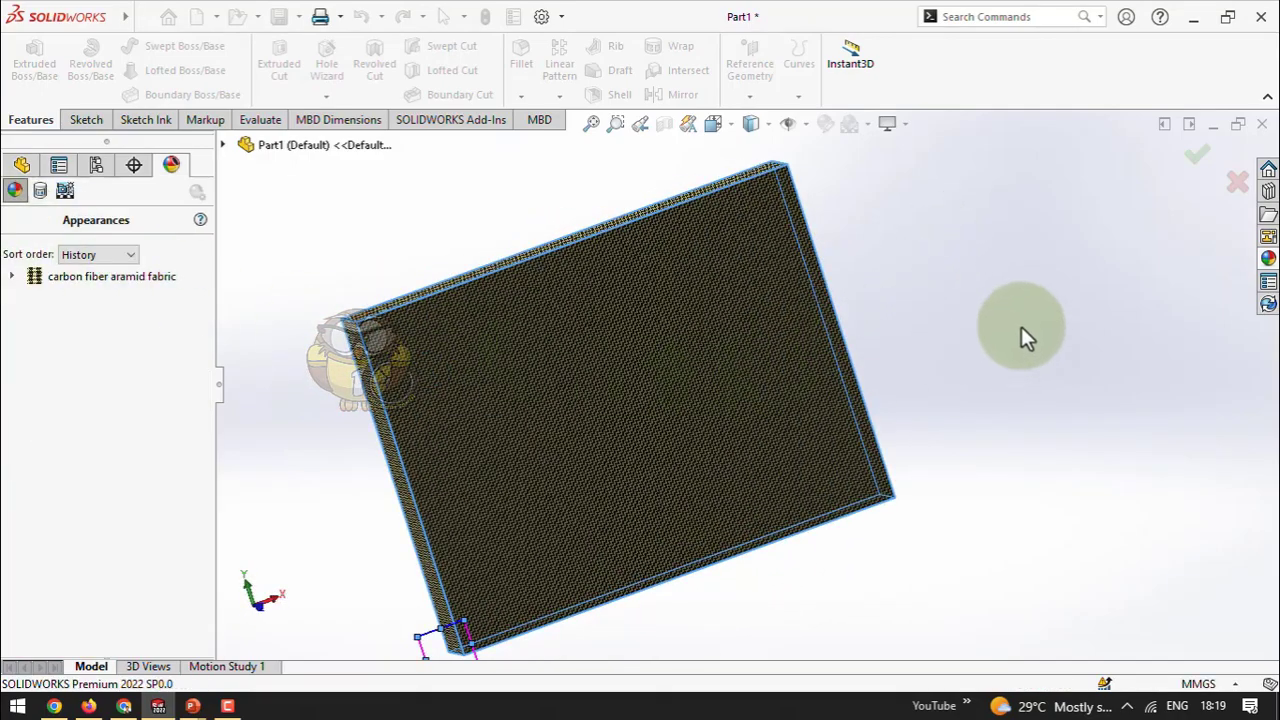
Inspect the carbon fiber aramid fabric texture on the block's faces up close and from several angles
{"action": "middle_click_drag", "start_coordinate": [1021, 330], "coordinate": [919, 370]}
{"action": "scroll", "coordinate": [650, 383], "scroll_direction": "down", "scroll_amount": 8}
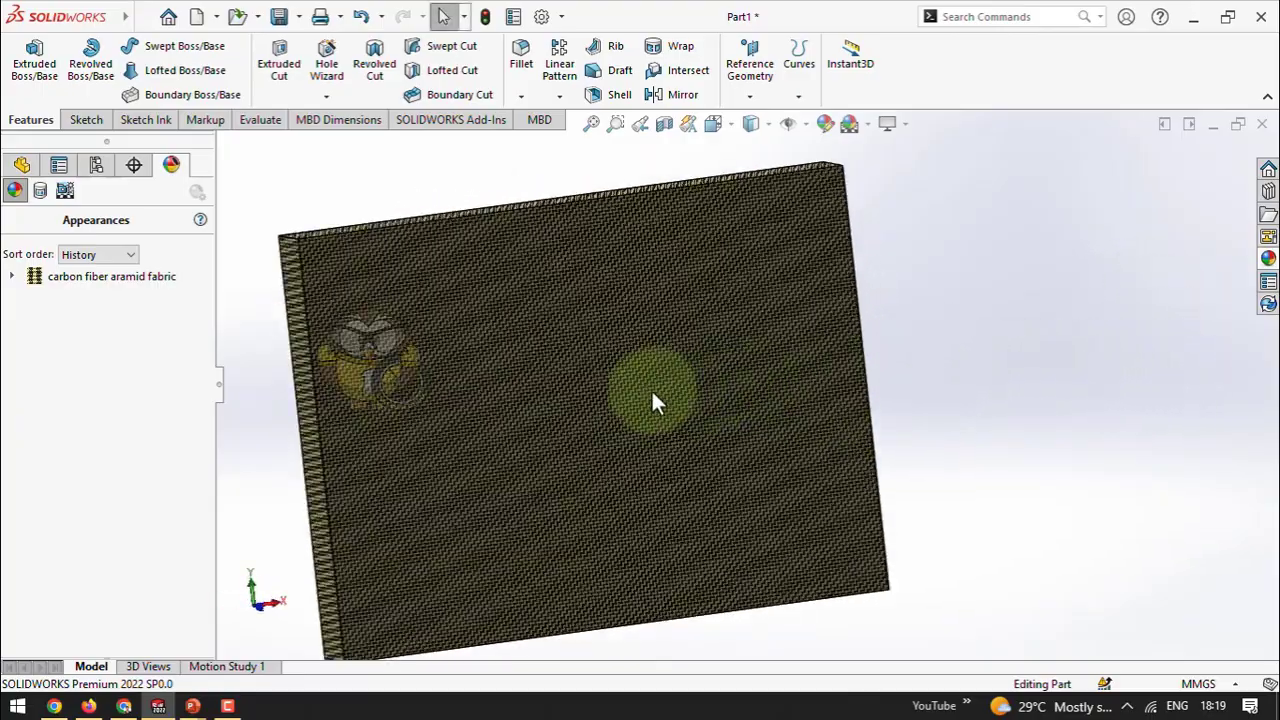
{"action": "scroll", "coordinate": [666, 323], "scroll_direction": "up", "scroll_amount": 8}
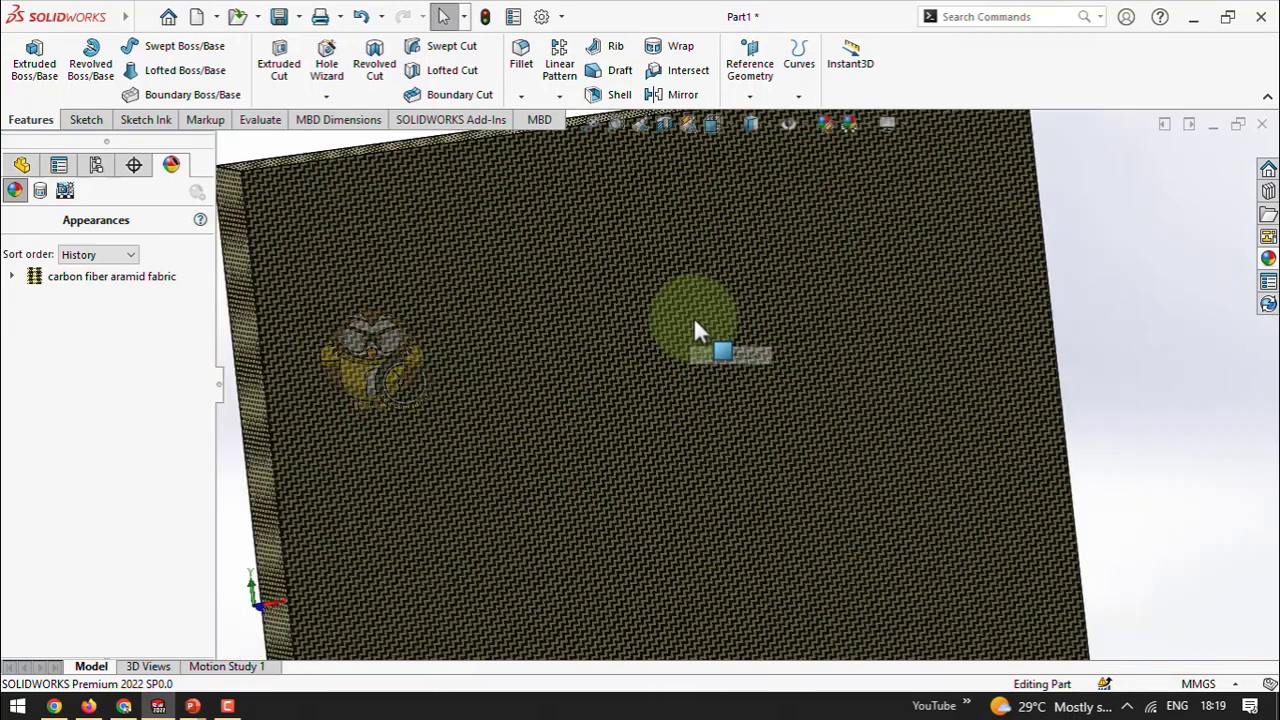
{"action": "scroll", "coordinate": [712, 380], "scroll_direction": "down", "scroll_amount": 4}
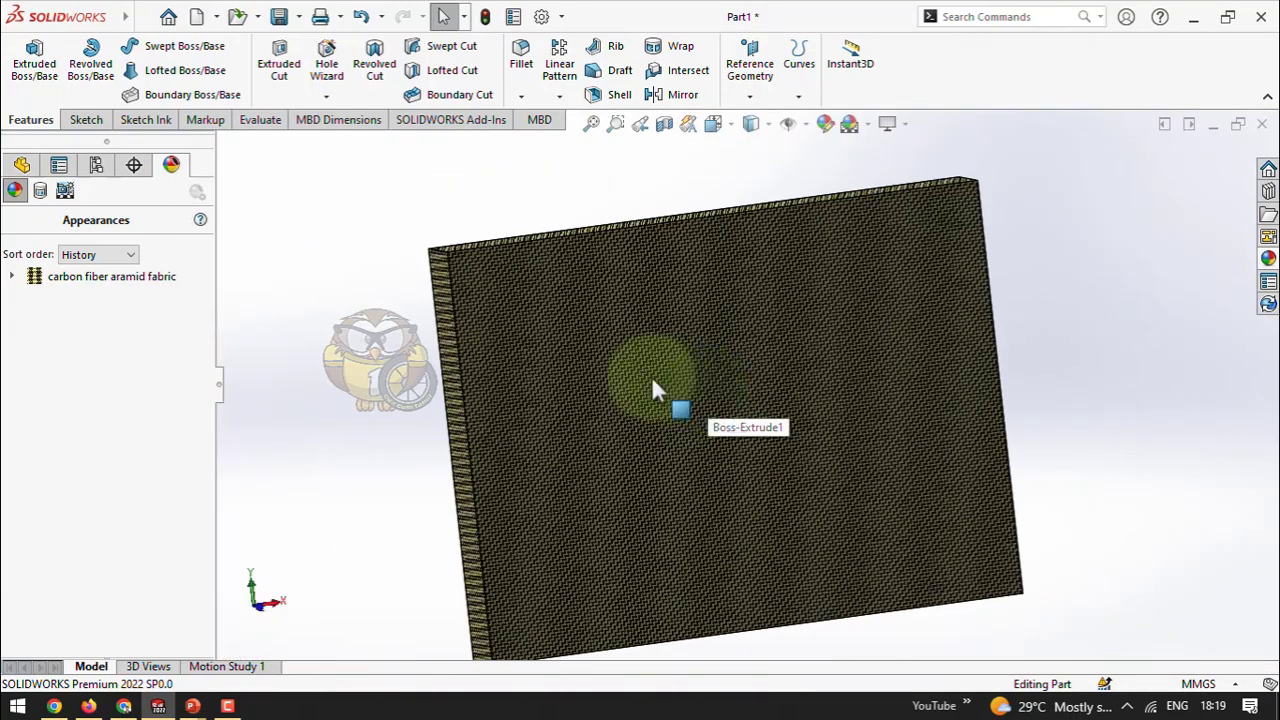
{"action": "middle_click_drag", "start_coordinate": [612, 375], "coordinate": [657, 326]}
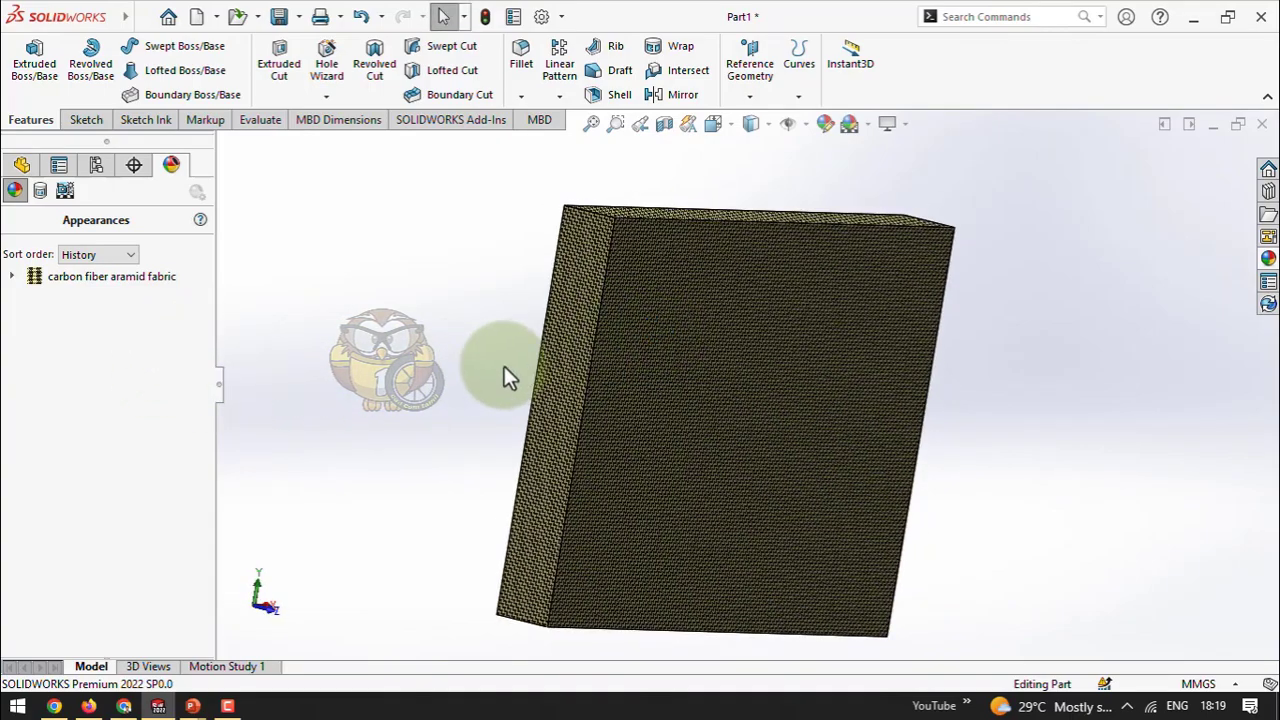
{"action": "middle_click_drag", "start_coordinate": [527, 359], "coordinate": [440, 340]}
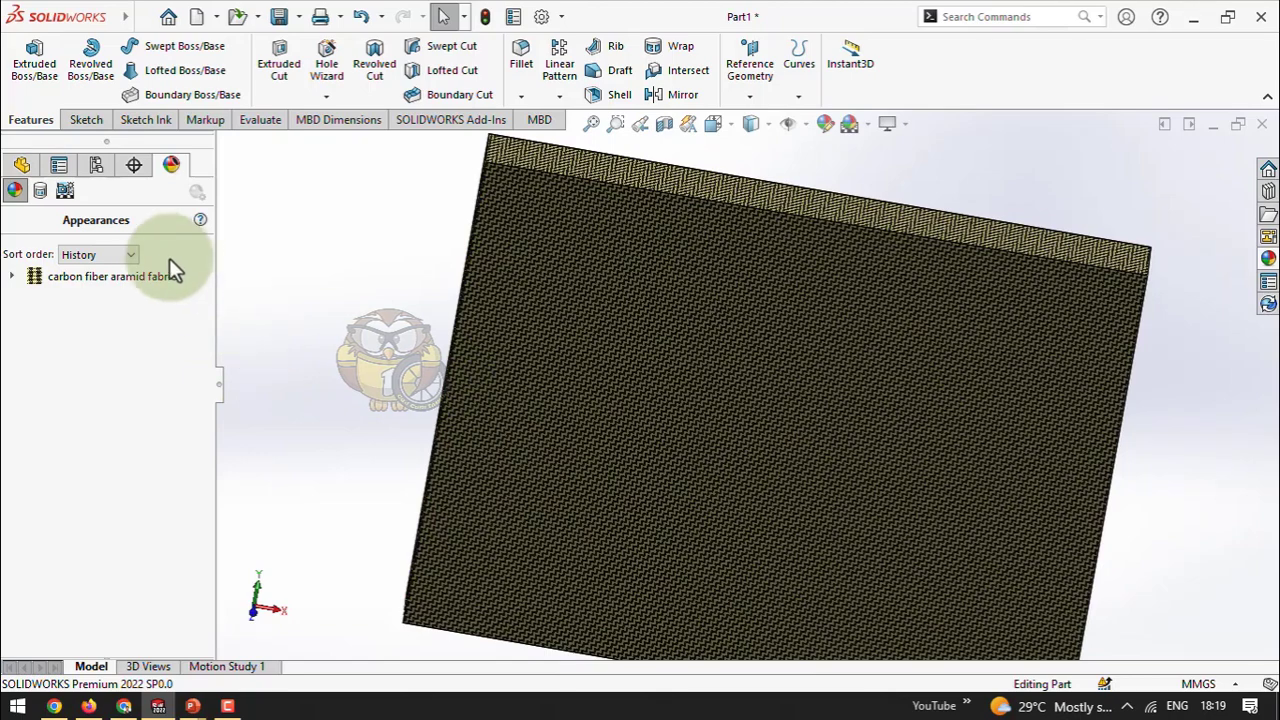
Reopen the block's carbon fiber aramid fabric appearance, try carbon fiber eproxy 2d.p2m as a replacement file, and cancel the edit
{"action": "left_click", "coordinate": [70, 278]}
{"action": "right_click", "coordinate": [70, 278]}
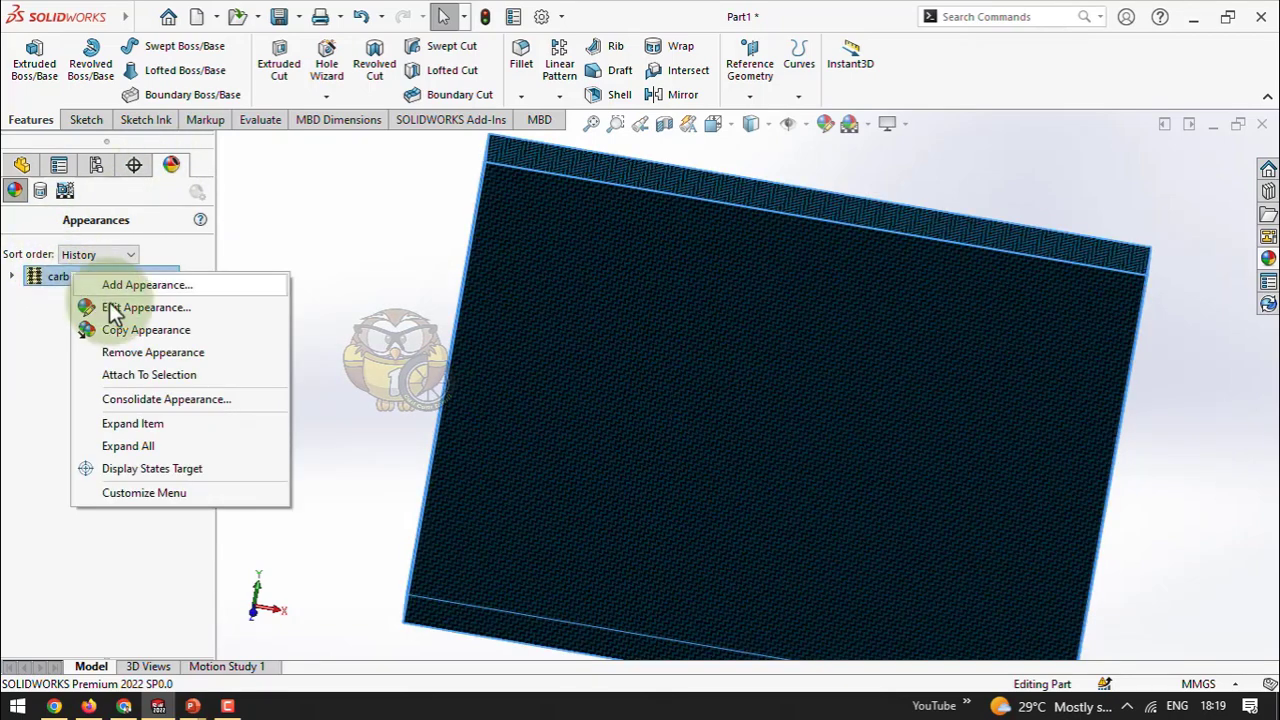
{"action": "left_click", "coordinate": [114, 306]}
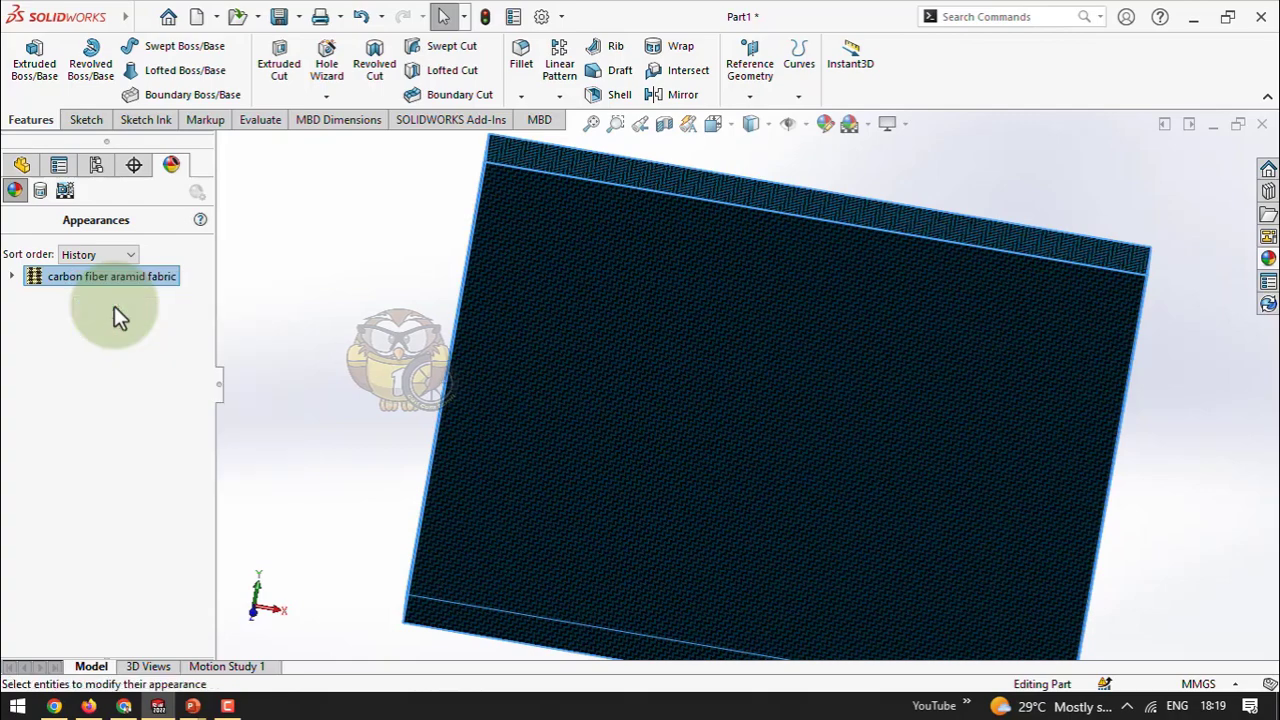
{"action": "left_click", "coordinate": [83, 309]}
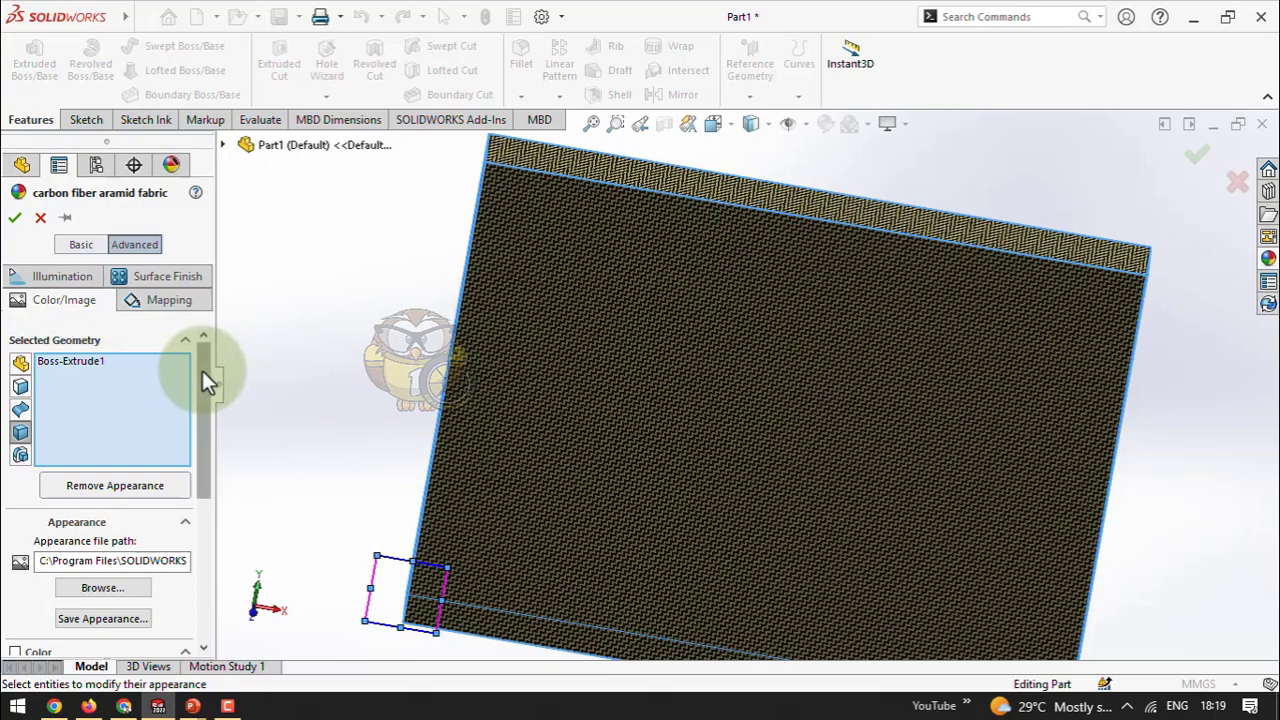
{"action": "scroll", "coordinate": [202, 380], "scroll_direction": "down", "scroll_amount": 1}
{"action": "scroll", "coordinate": [203, 420], "scroll_direction": "down", "scroll_amount": 3}
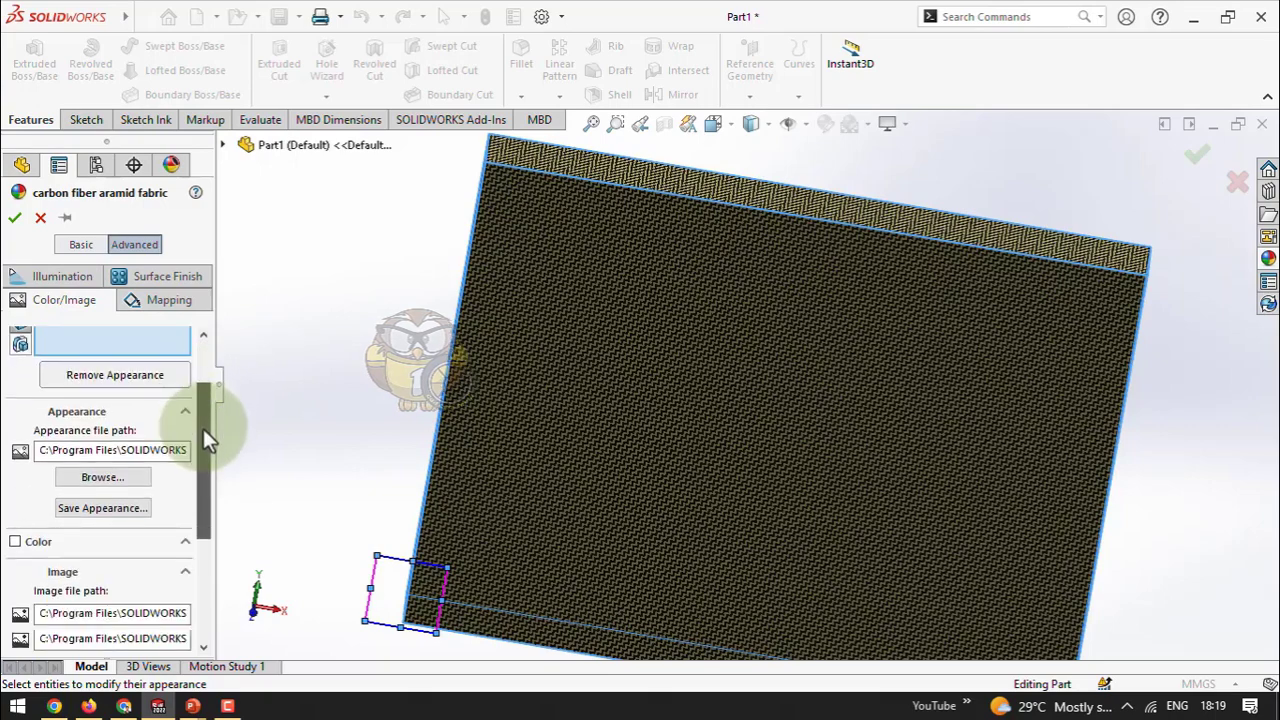
{"action": "left_click", "coordinate": [93, 463]}
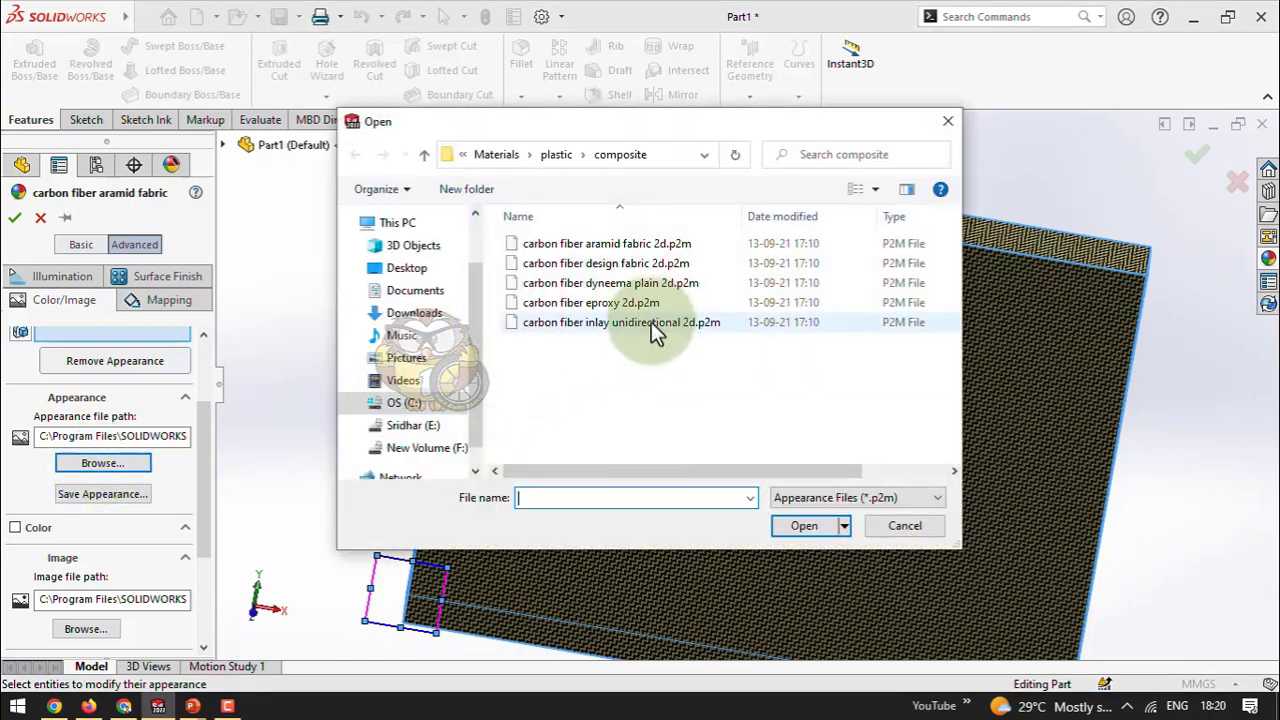
{"action": "left_click", "coordinate": [615, 303]}
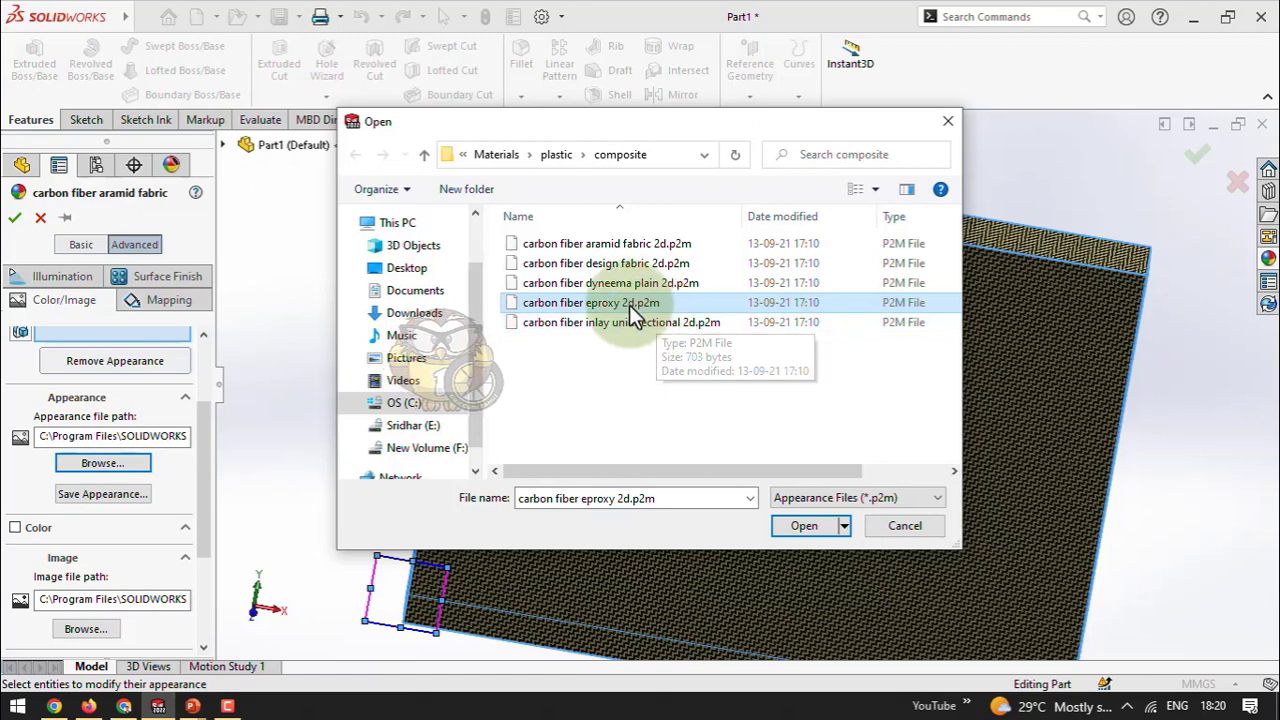
{"action": "left_click", "coordinate": [905, 525]}
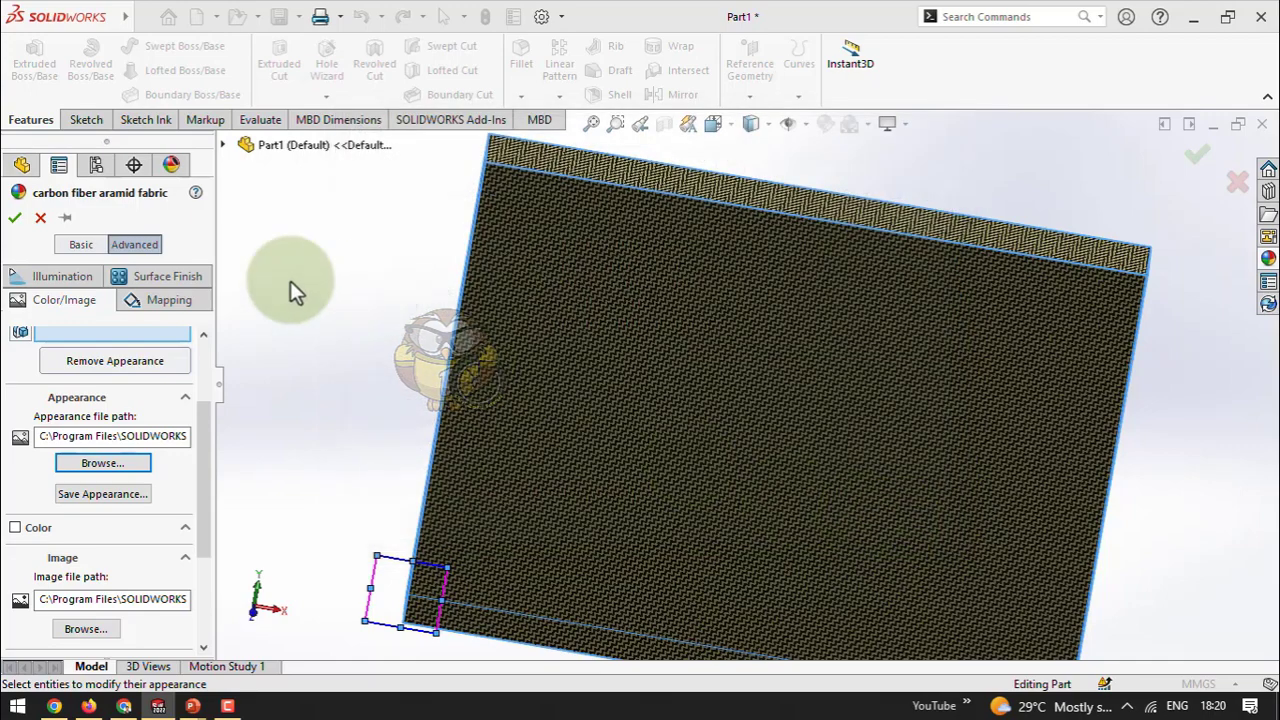
{"action": "left_click", "coordinate": [42, 218]}
Close the carbon fiber block part without saving its changes
{"action": "middle_click_drag", "start_coordinate": [376, 288], "coordinate": [527, 354]}
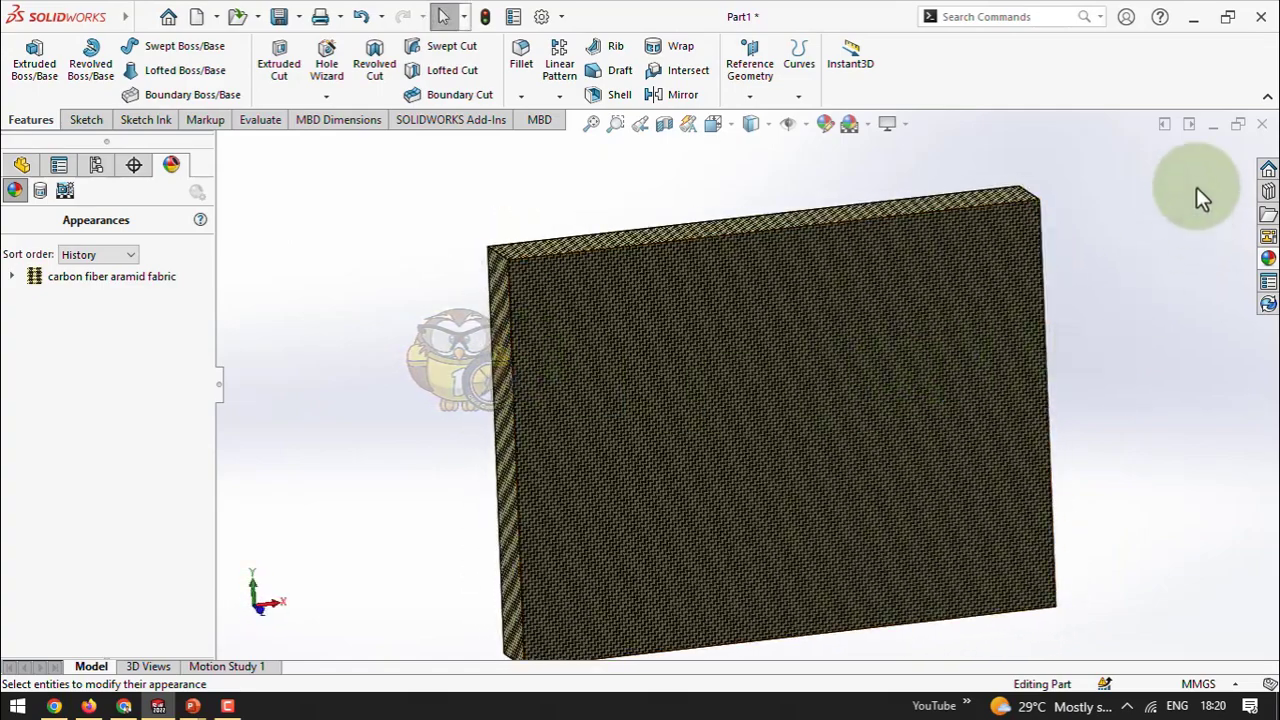
{"action": "left_click", "coordinate": [1261, 128]}
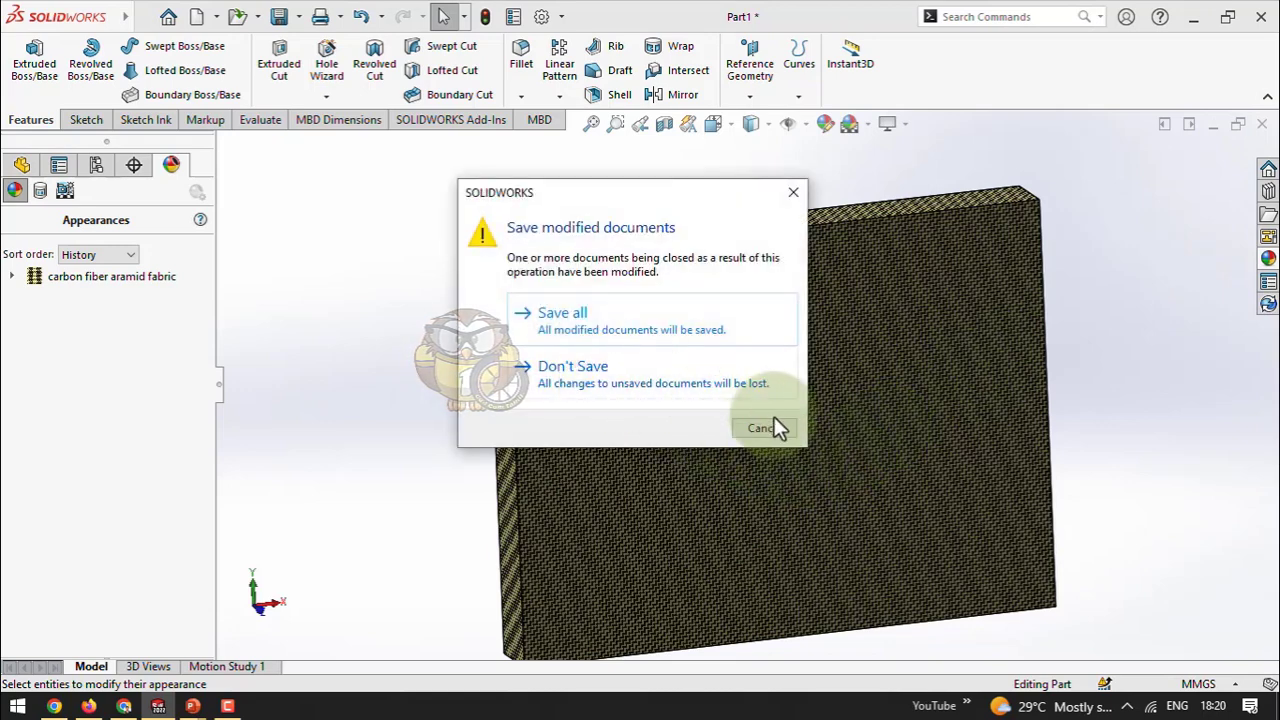
{"action": "left_click", "coordinate": [773, 424]}
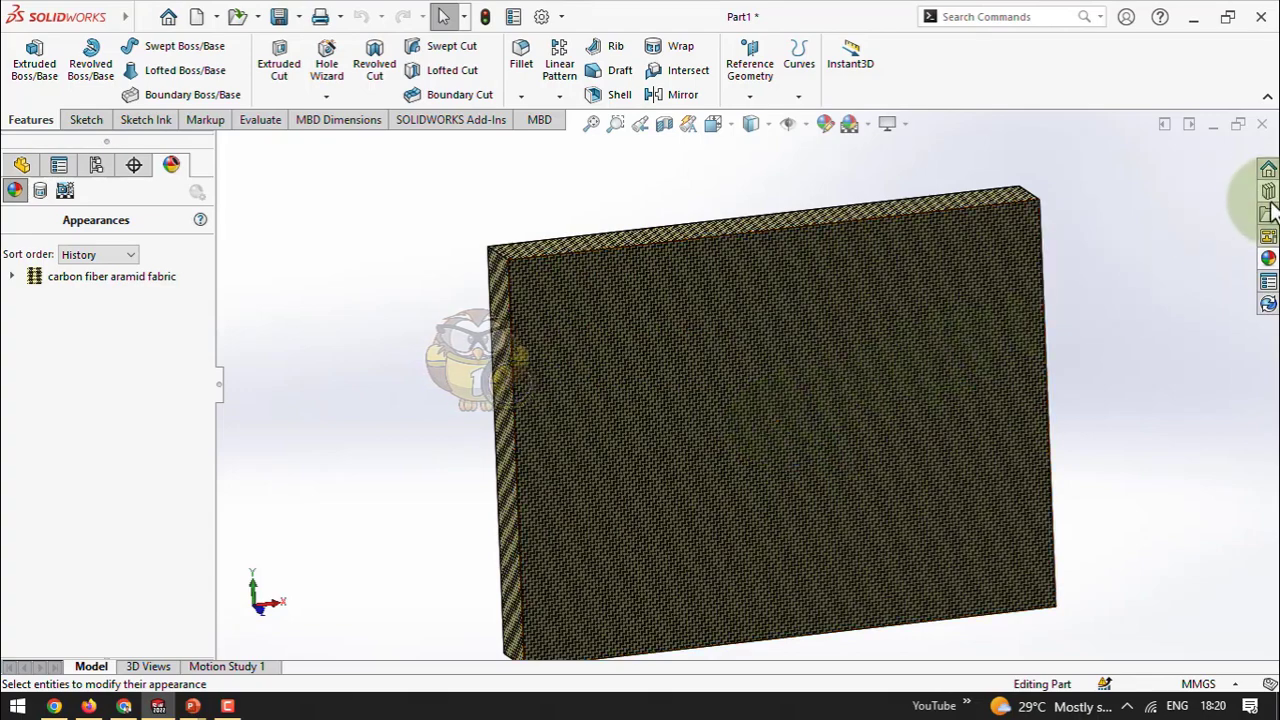
{"action": "left_click", "coordinate": [1262, 124]}
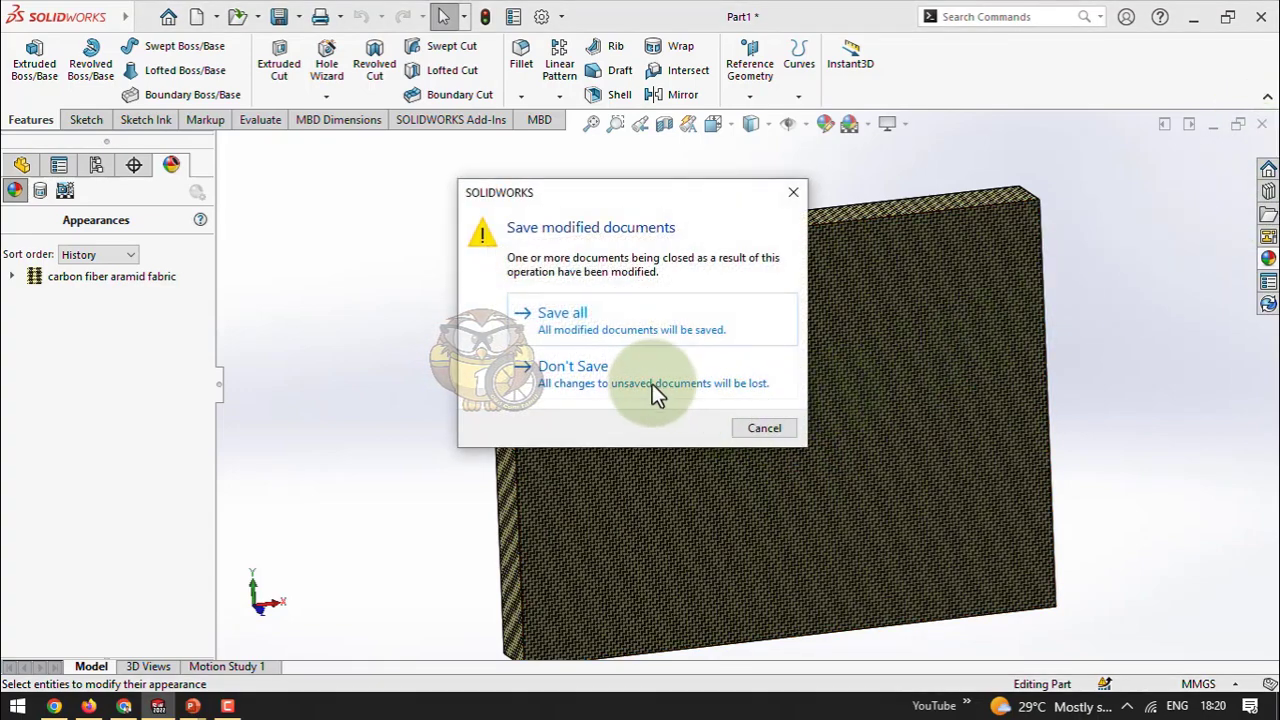
{"action": "key", "text": "Escape"}
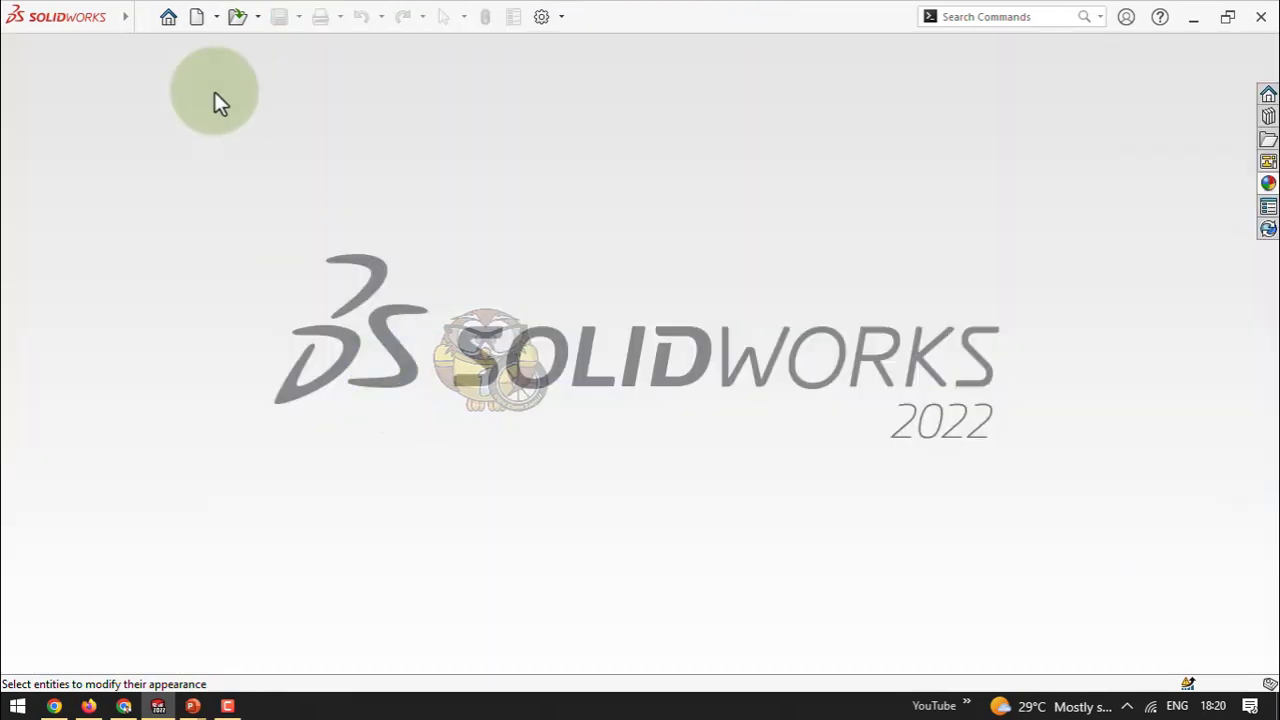
Create a new part document
{"action": "left_click", "coordinate": [196, 22]}
{"action": "left_click", "coordinate": [370, 278]}
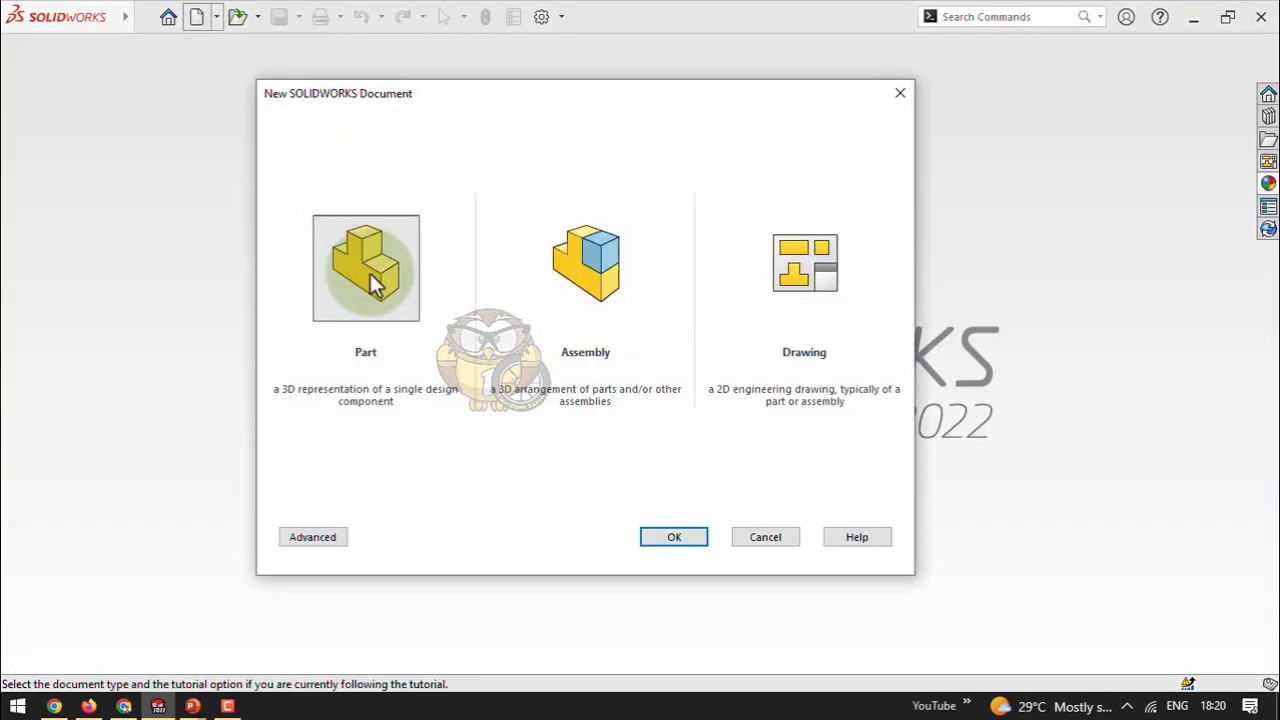
{"action": "left_click", "coordinate": [660, 542]}
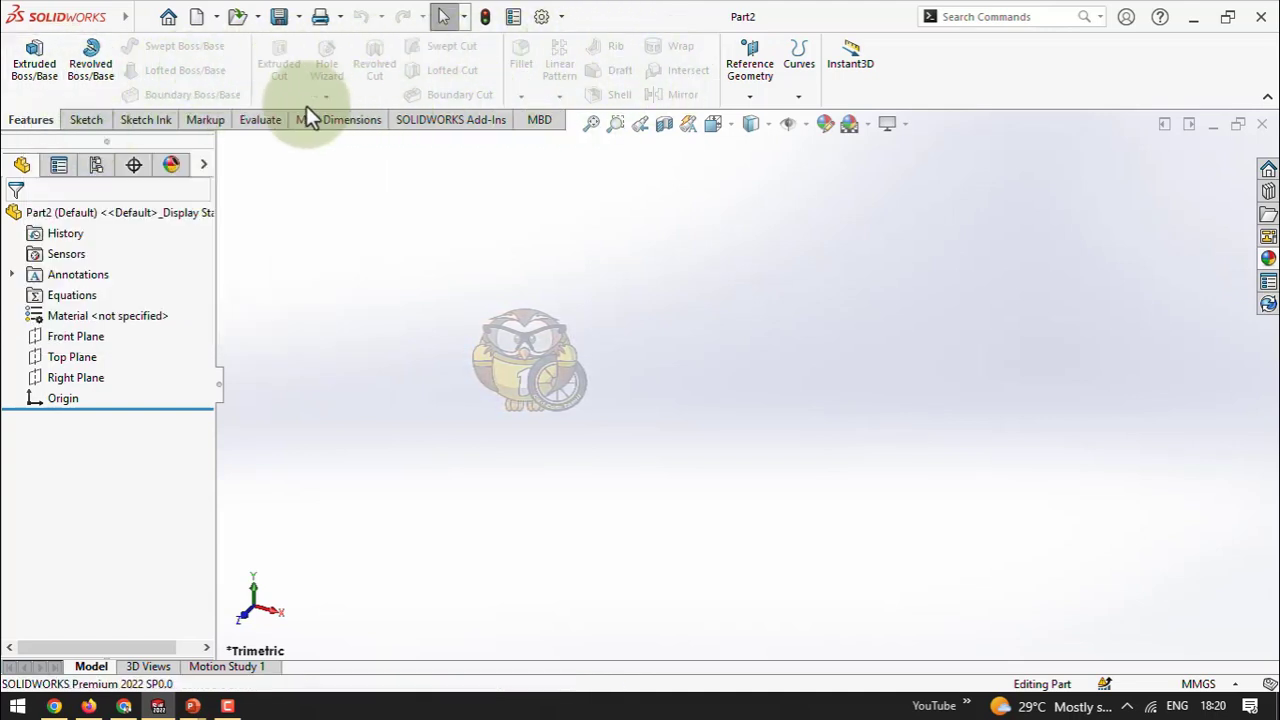
Start a sketch on the Front Plane and draw a wide corner rectangle with one corner at the origin
{"action": "left_click", "coordinate": [76, 120]}
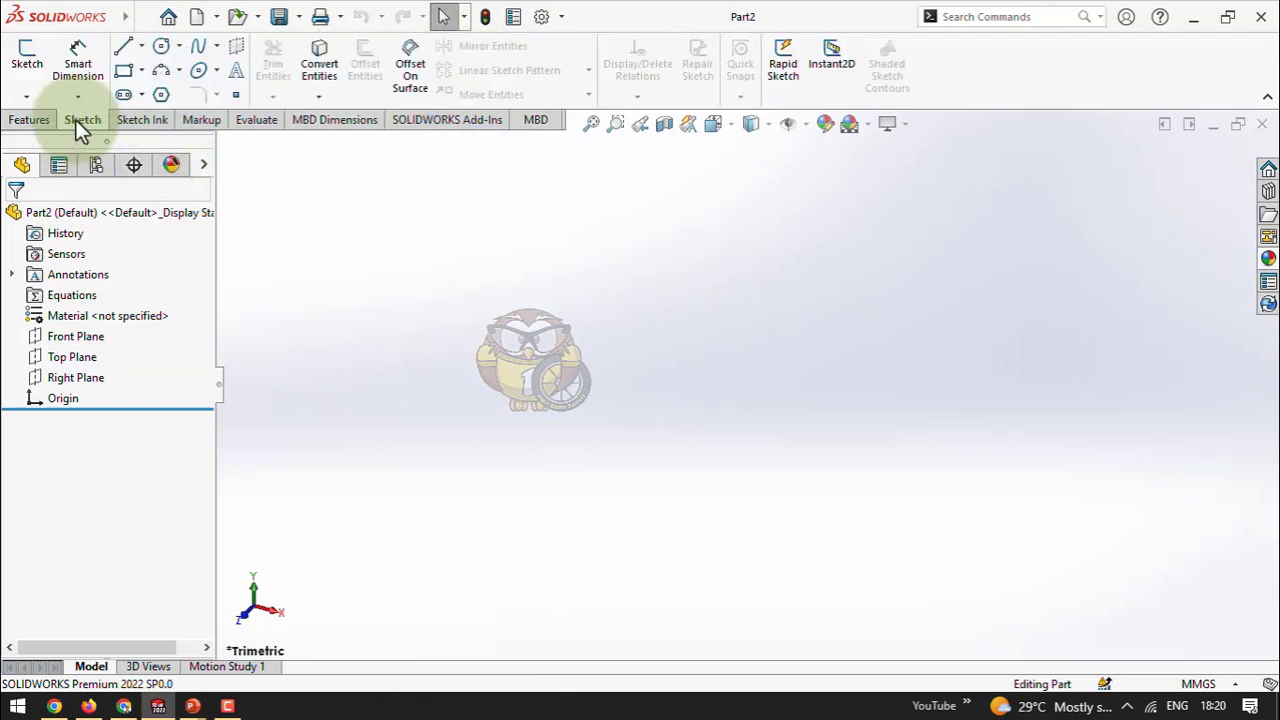
{"action": "left_click", "coordinate": [33, 60]}
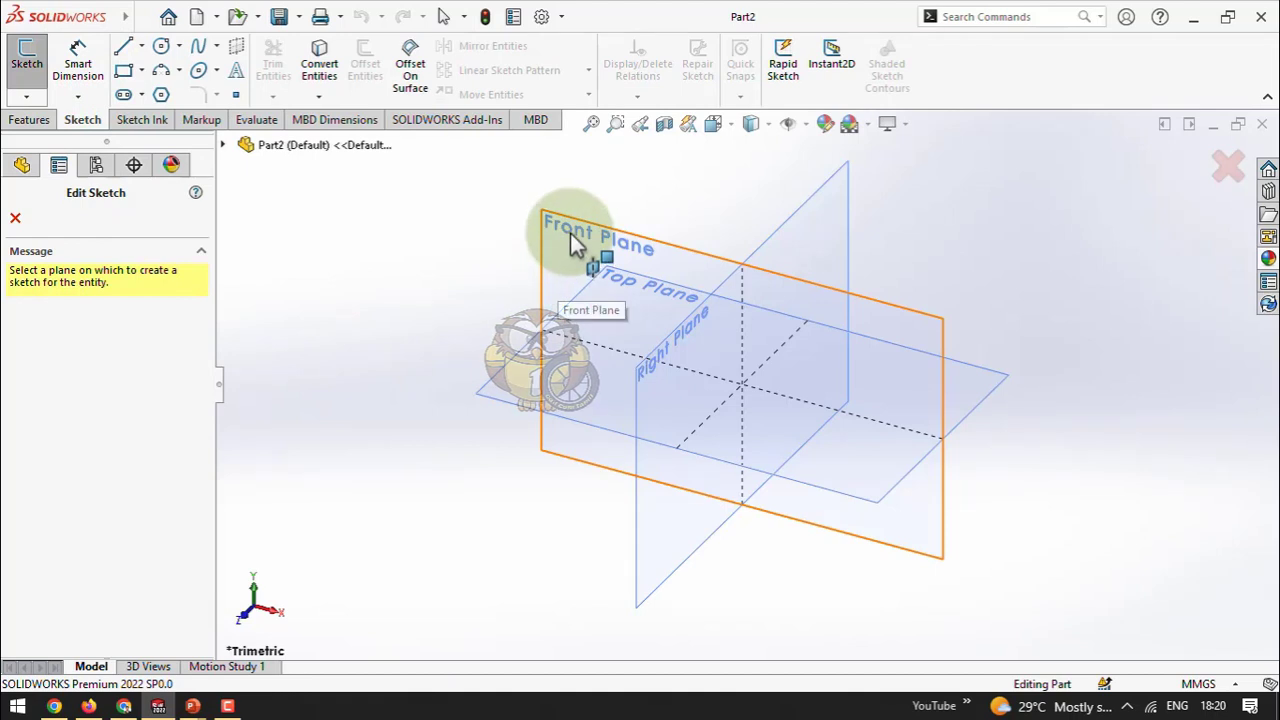
{"action": "left_click", "coordinate": [562, 228]}
{"action": "left_click", "coordinate": [123, 70]}
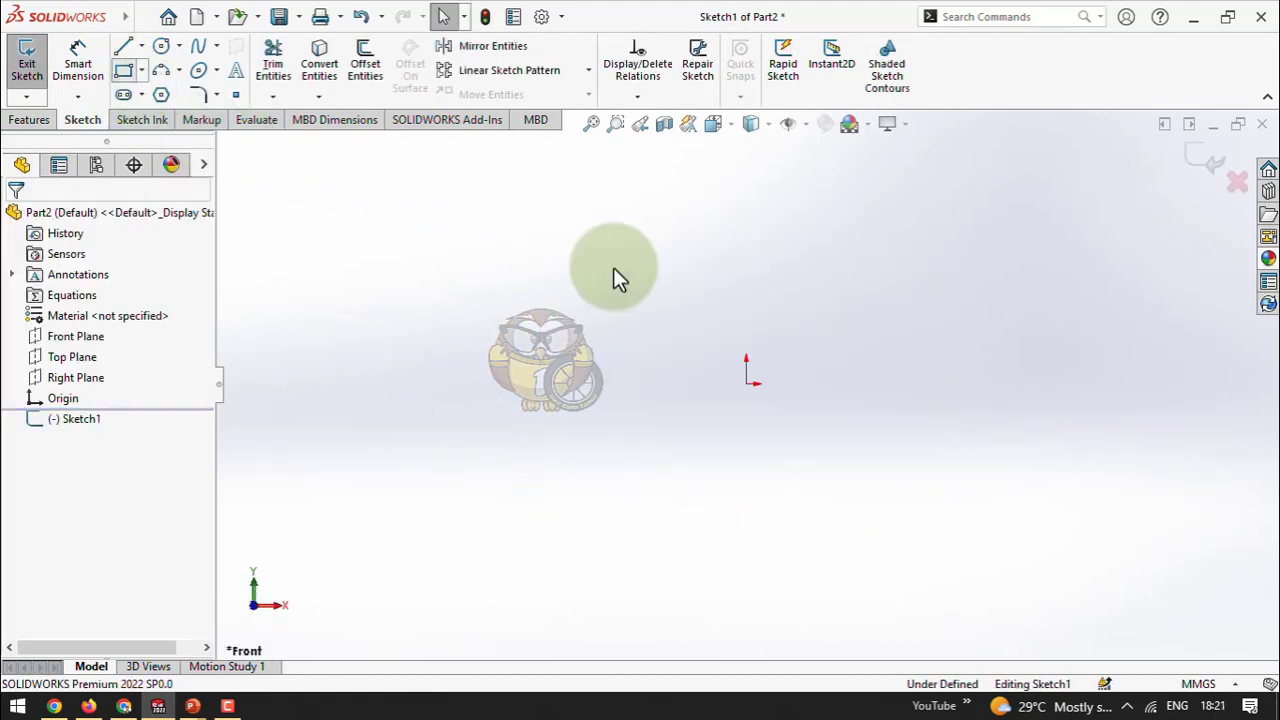
{"action": "left_click_drag", "start_coordinate": [746, 384], "coordinate": [1019, 251]}
{"action": "key", "text": "Escape"}
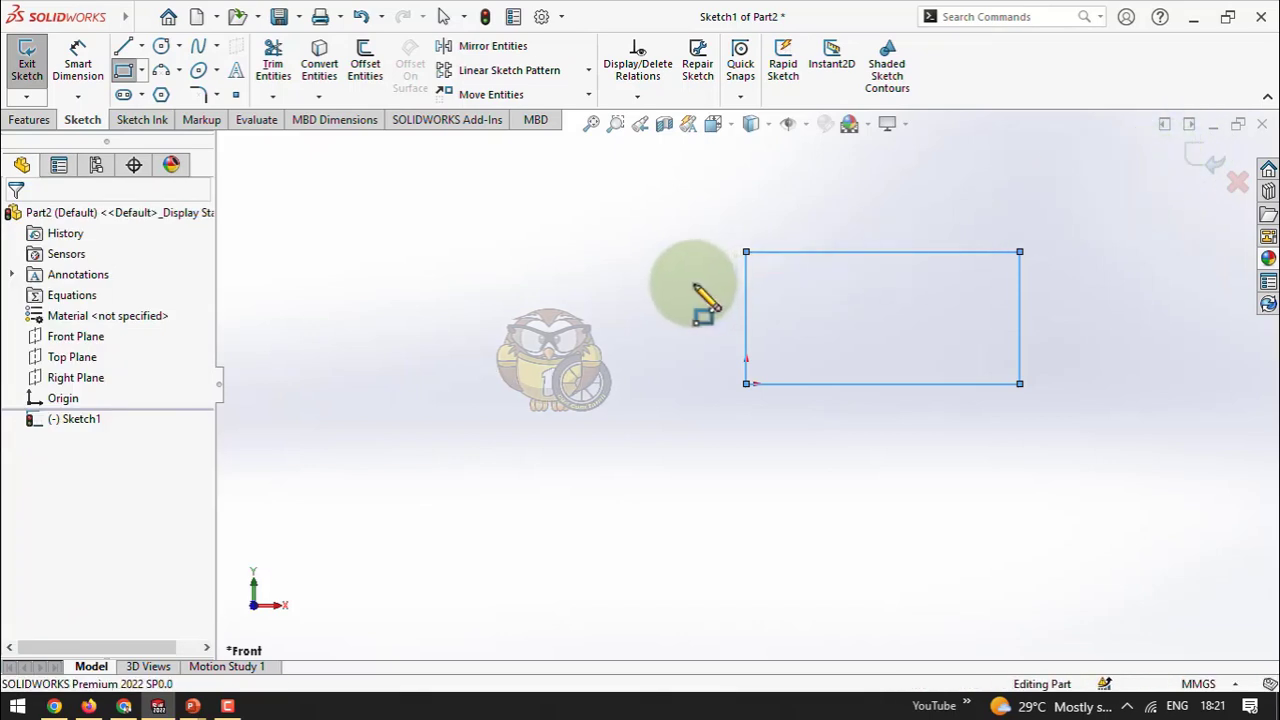
Extrude the rectangle as a blind boss 24 mm deep
{"action": "left_click", "coordinate": [30, 119]}
{"action": "left_click", "coordinate": [37, 63]}
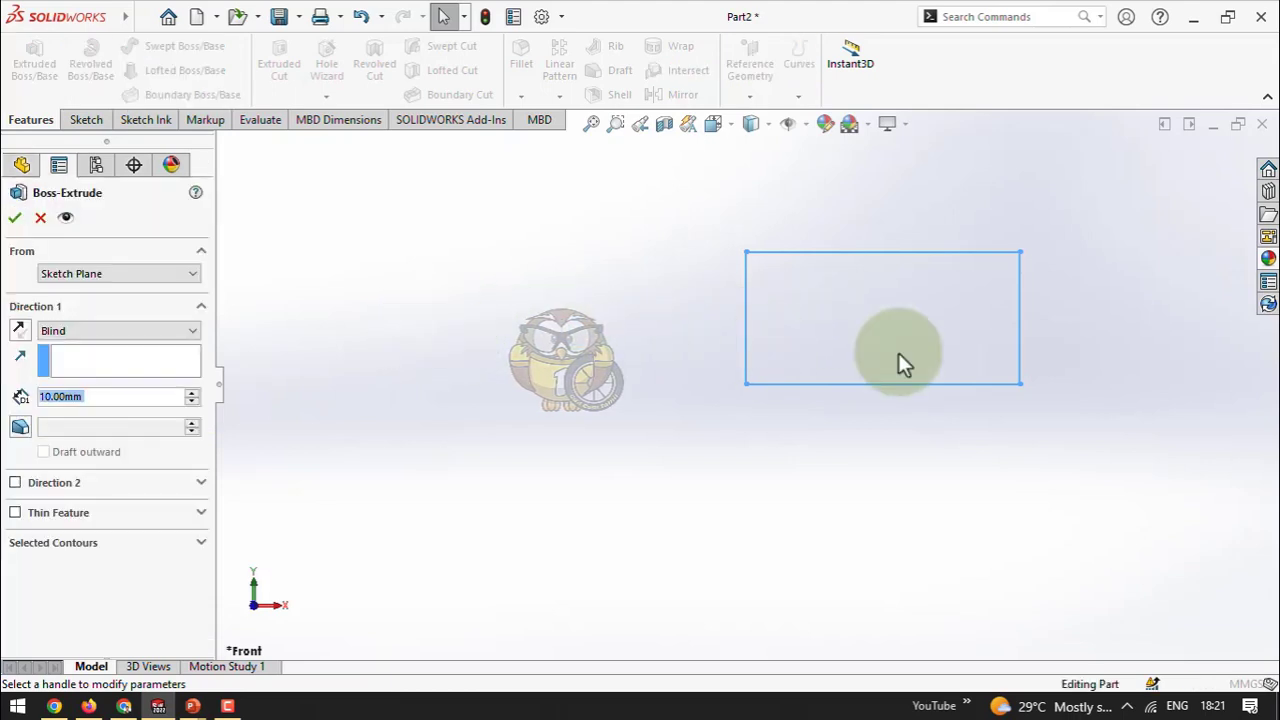
{"action": "left_click", "coordinate": [927, 330]}
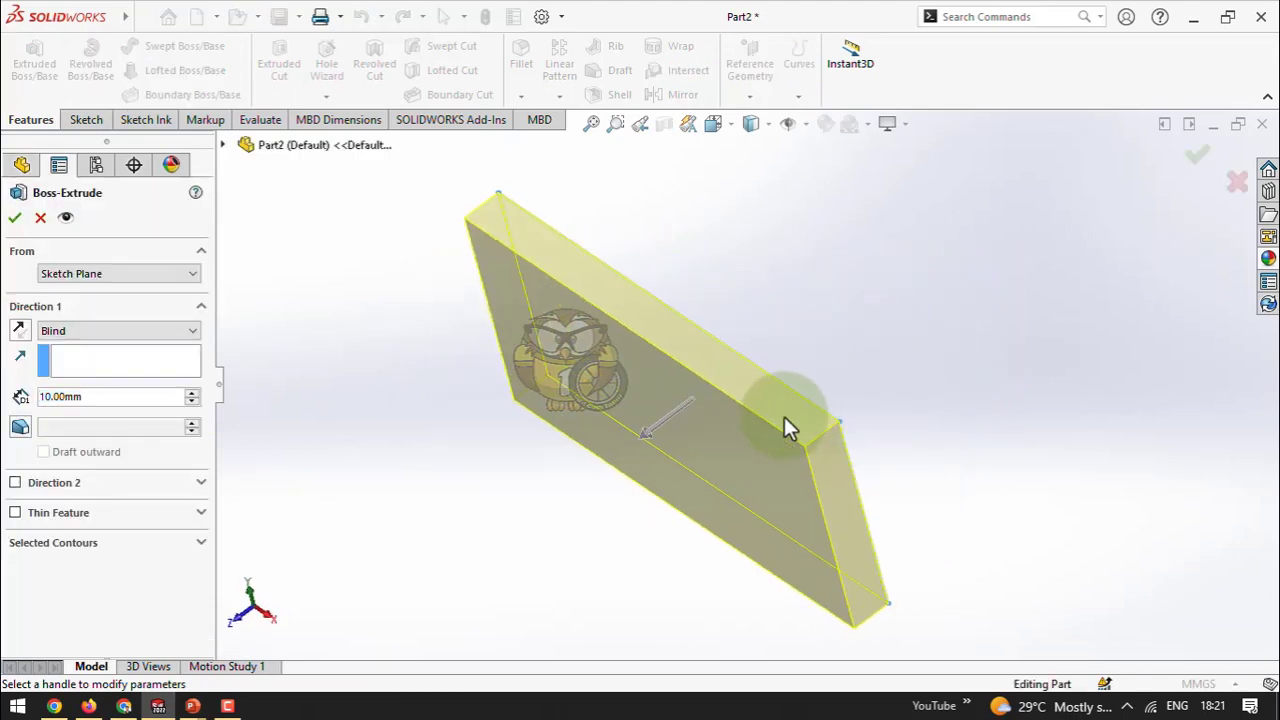
{"action": "left_click_drag", "start_coordinate": [639, 431], "coordinate": [618, 482]}
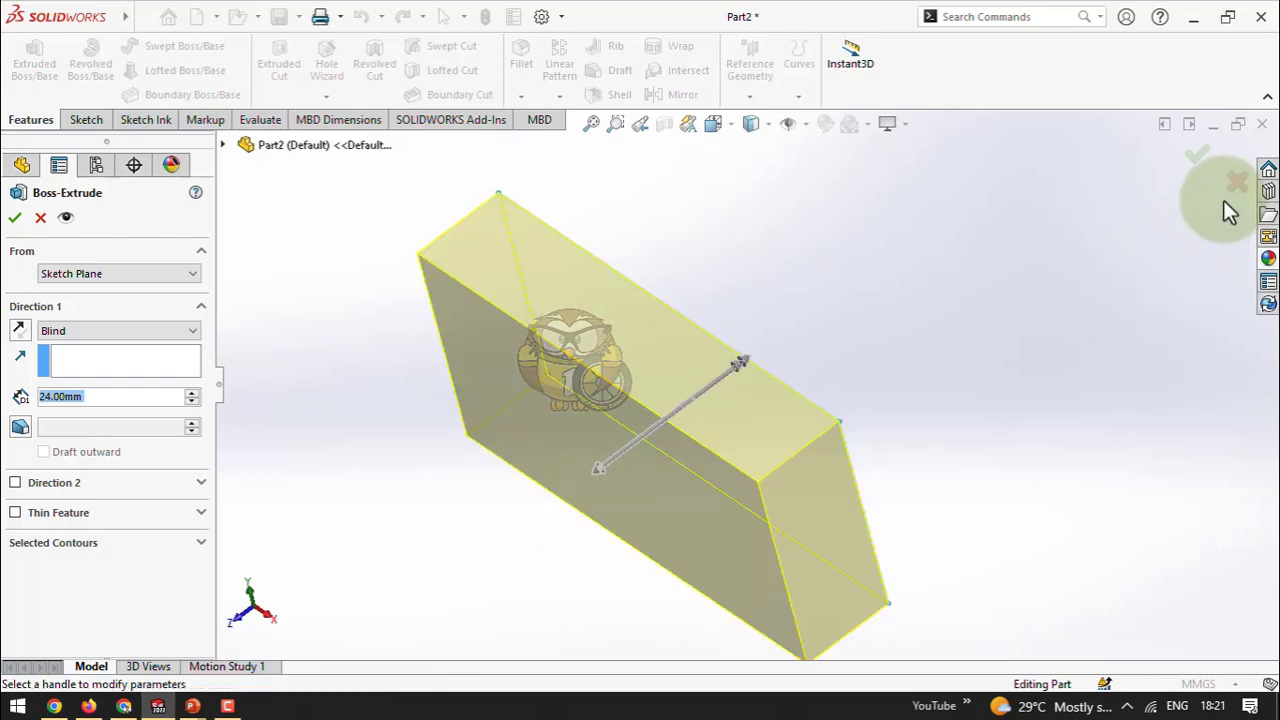
{"action": "left_click", "coordinate": [1198, 153]}
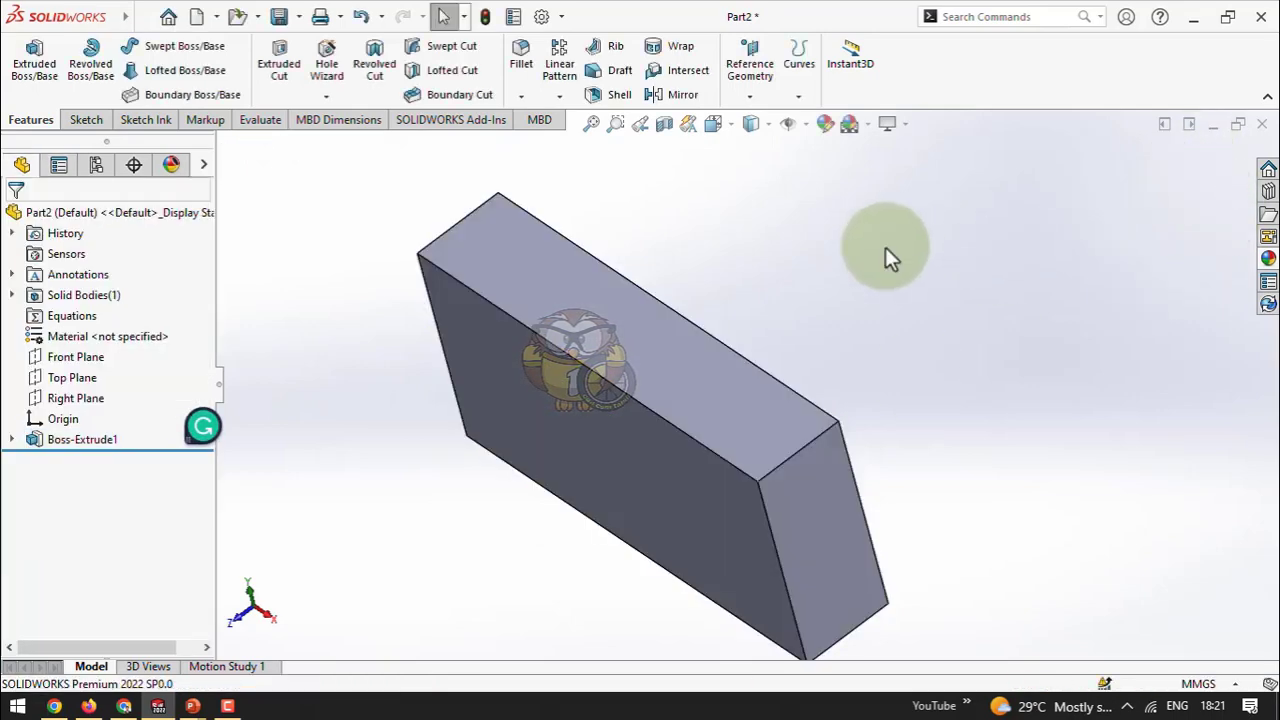
{"action": "left_click", "coordinate": [525, 97]}
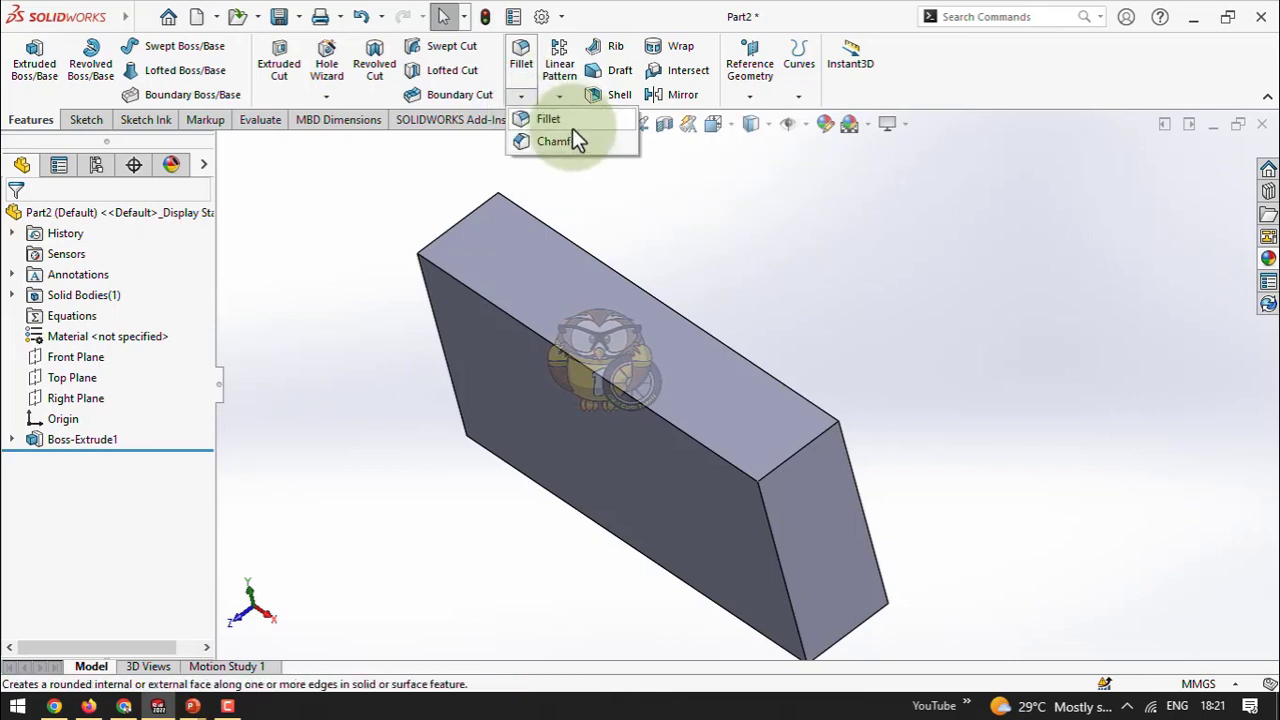
{"action": "left_click", "coordinate": [558, 97]}
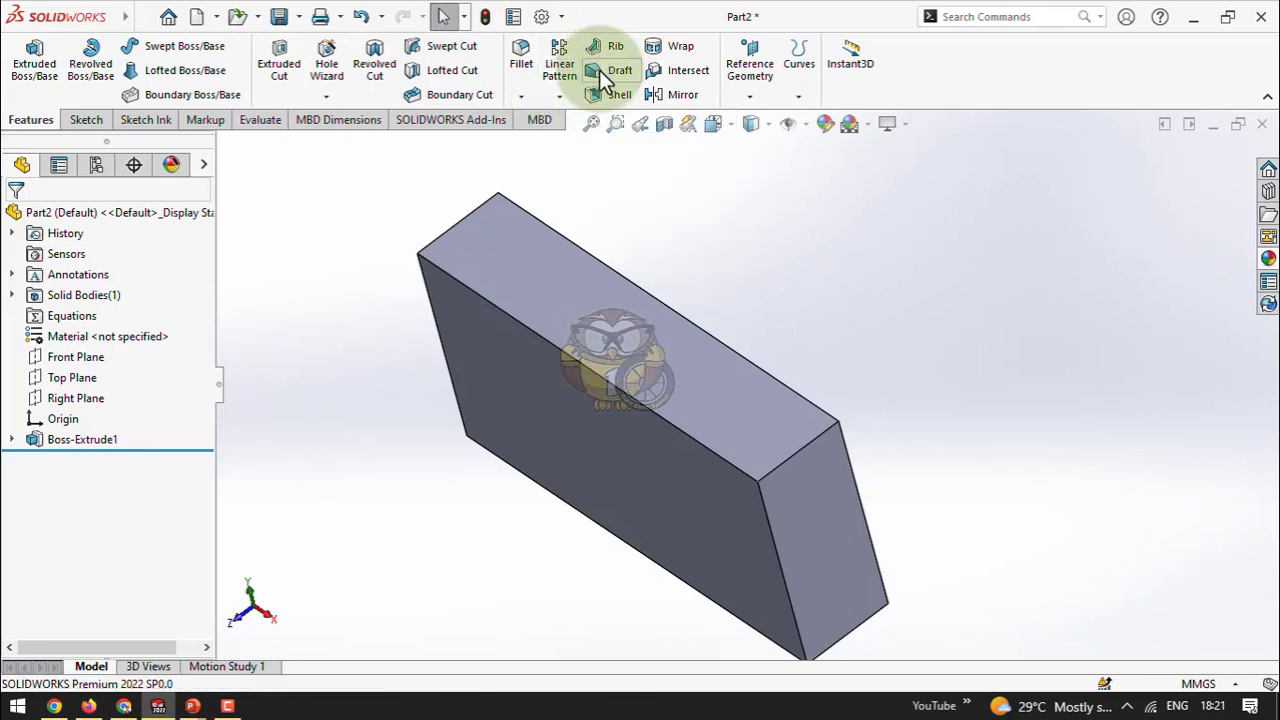
{"action": "left_click", "coordinate": [557, 97]}
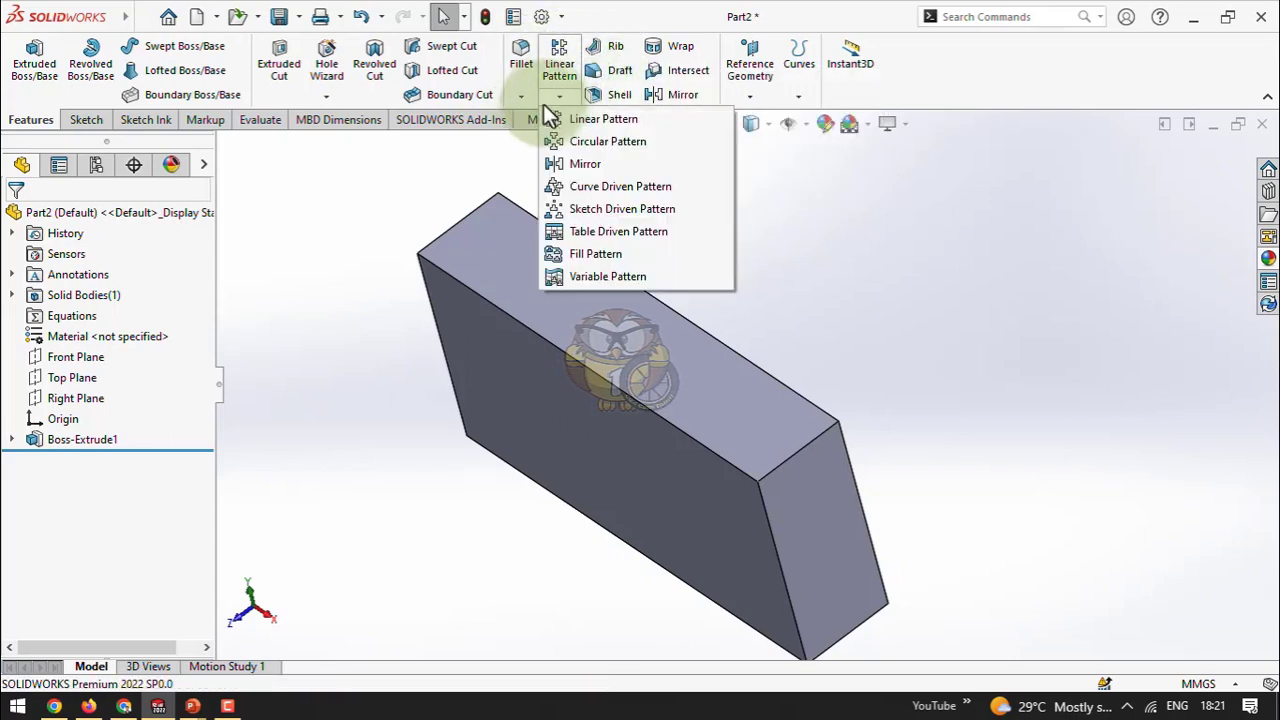
Fillet the short upper edge at the block's +X end with a 30 mm radius
{"action": "left_click", "coordinate": [520, 97]}
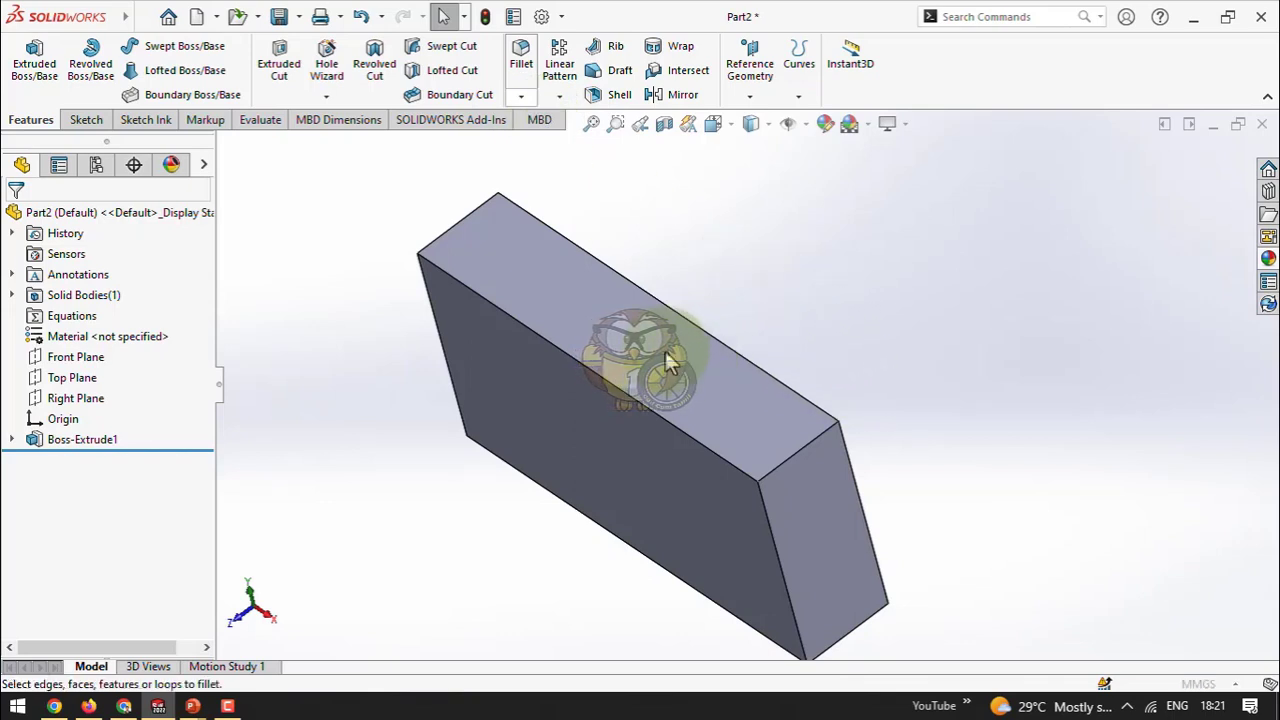
{"action": "left_click", "coordinate": [522, 60]}
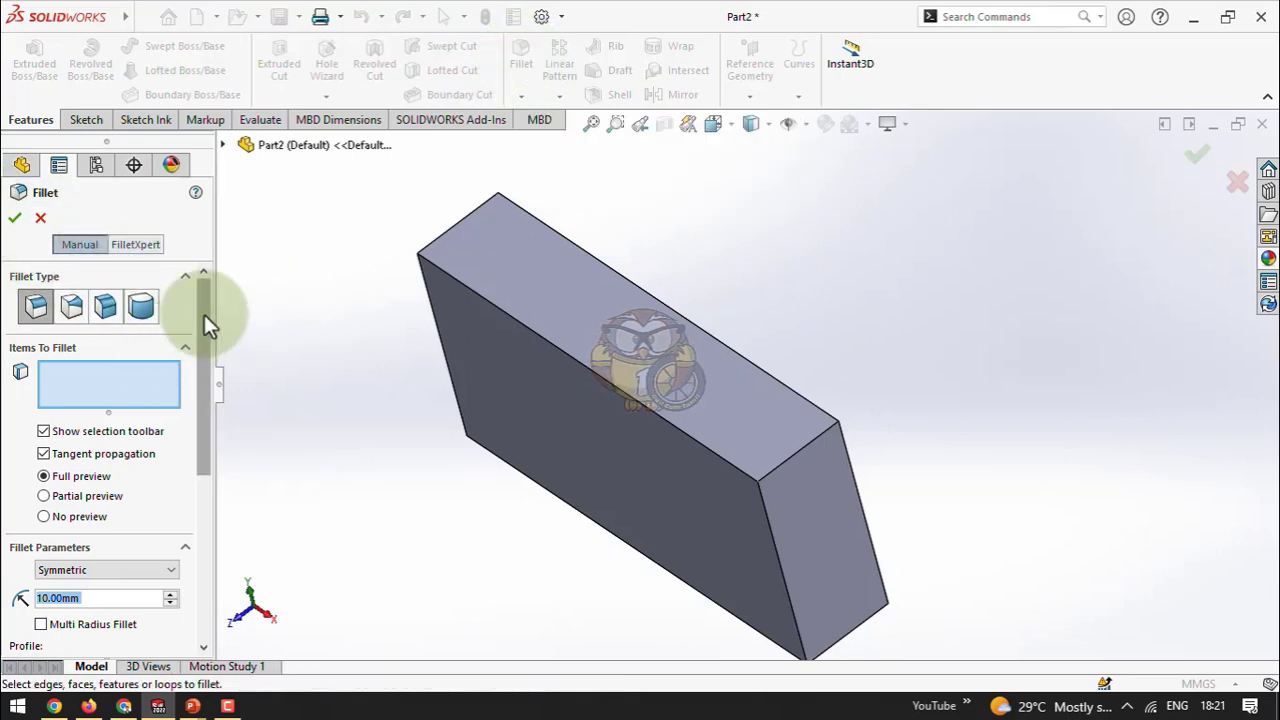
{"action": "mouse_move", "coordinate": [204, 314]}
{"action": "left_mouse_down"}
{"action": "mouse_move", "coordinate": [203, 340]}
{"action": "mouse_move", "coordinate": [203, 313]}
{"action": "left_mouse_up"}
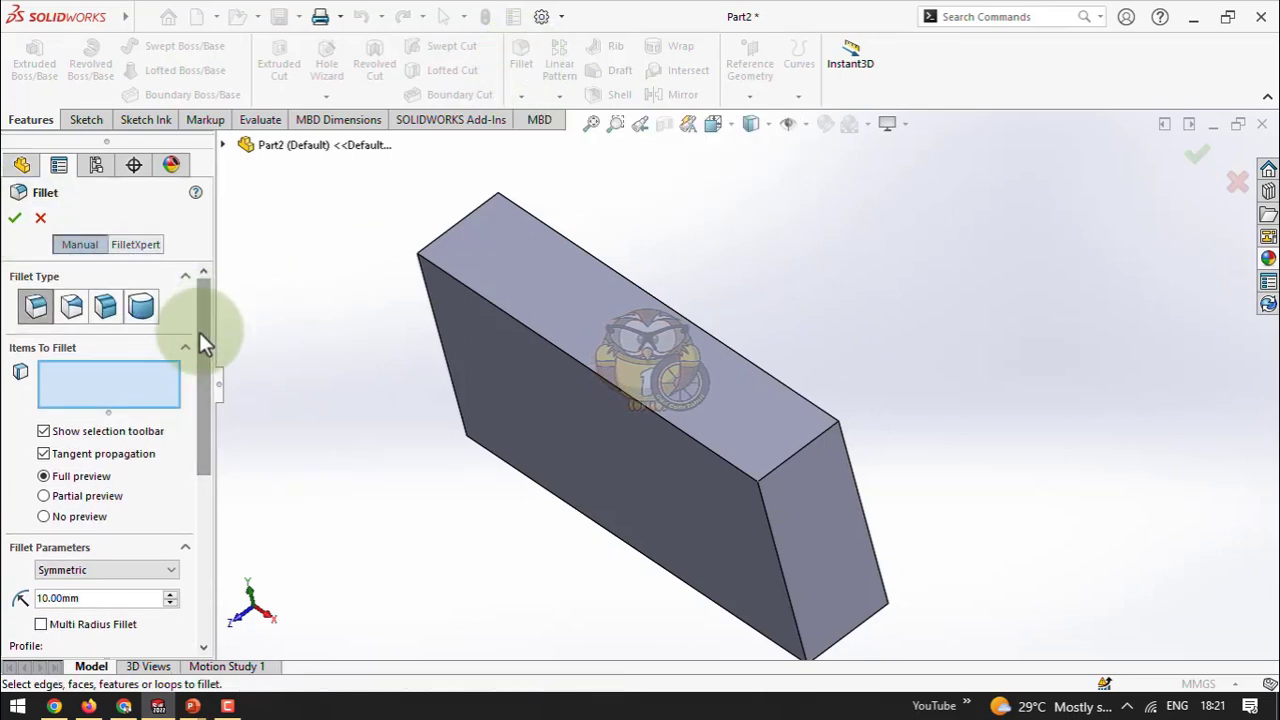
{"action": "left_click", "coordinate": [787, 468]}
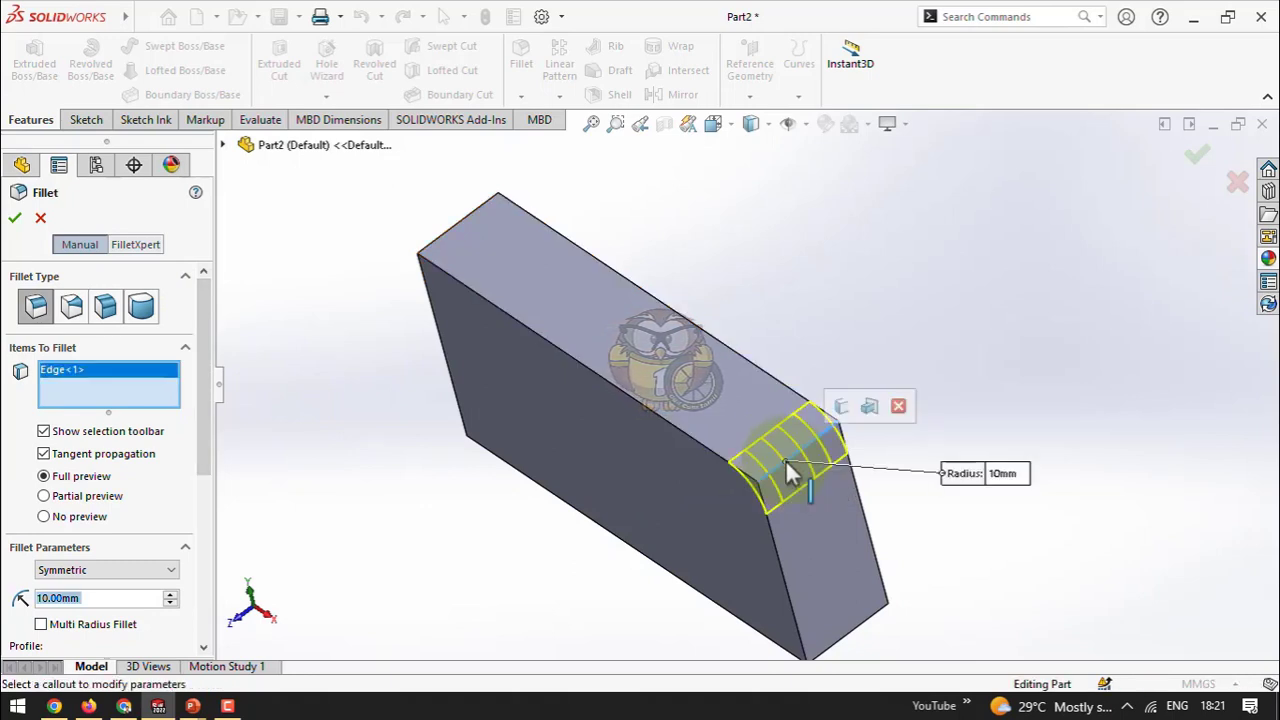
{"action": "left_click_drag", "start_coordinate": [206, 395], "coordinate": [207, 493]}
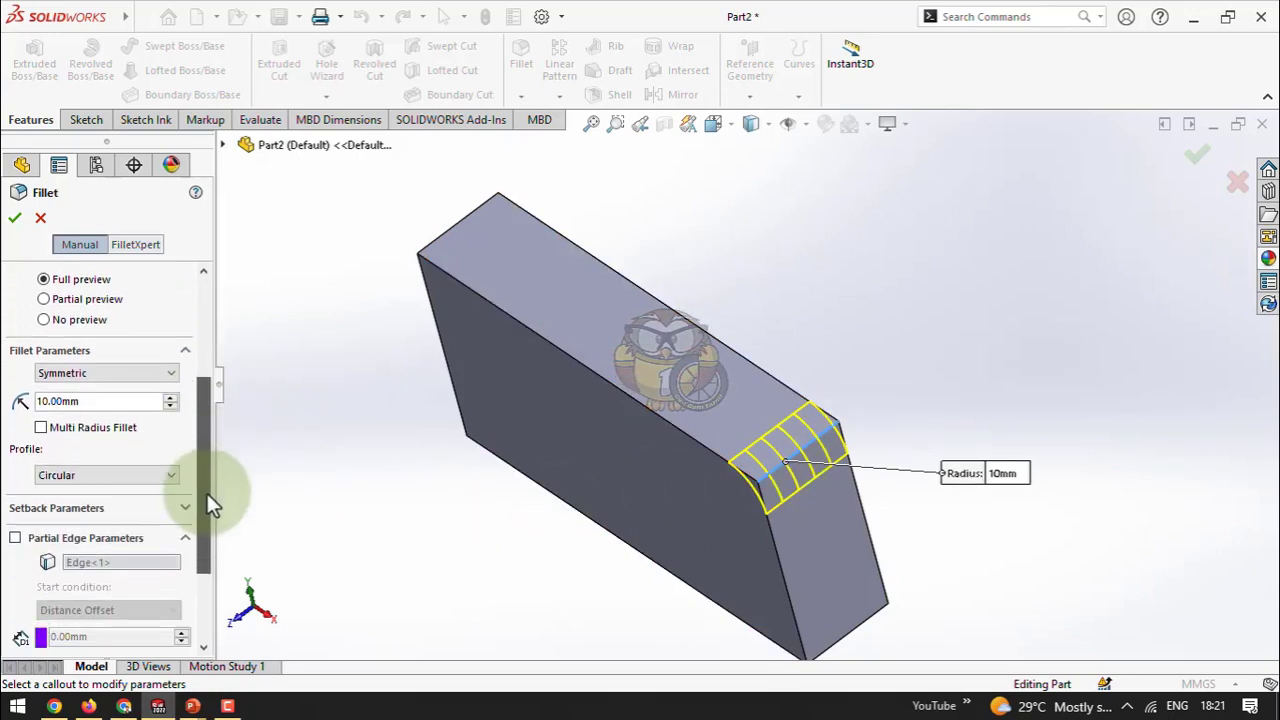
{"action": "double_click", "coordinate": [106, 400]}
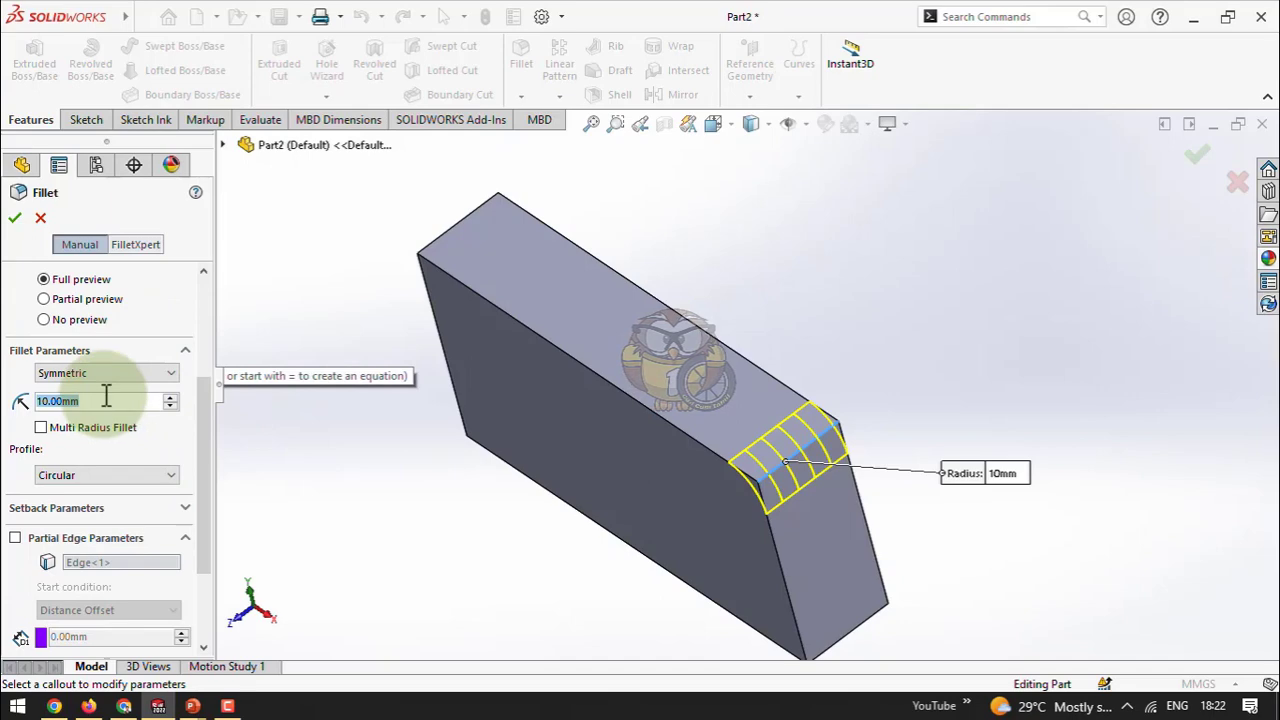
{"action": "type", "text": "30"}
{"action": "key", "text": "Return"}
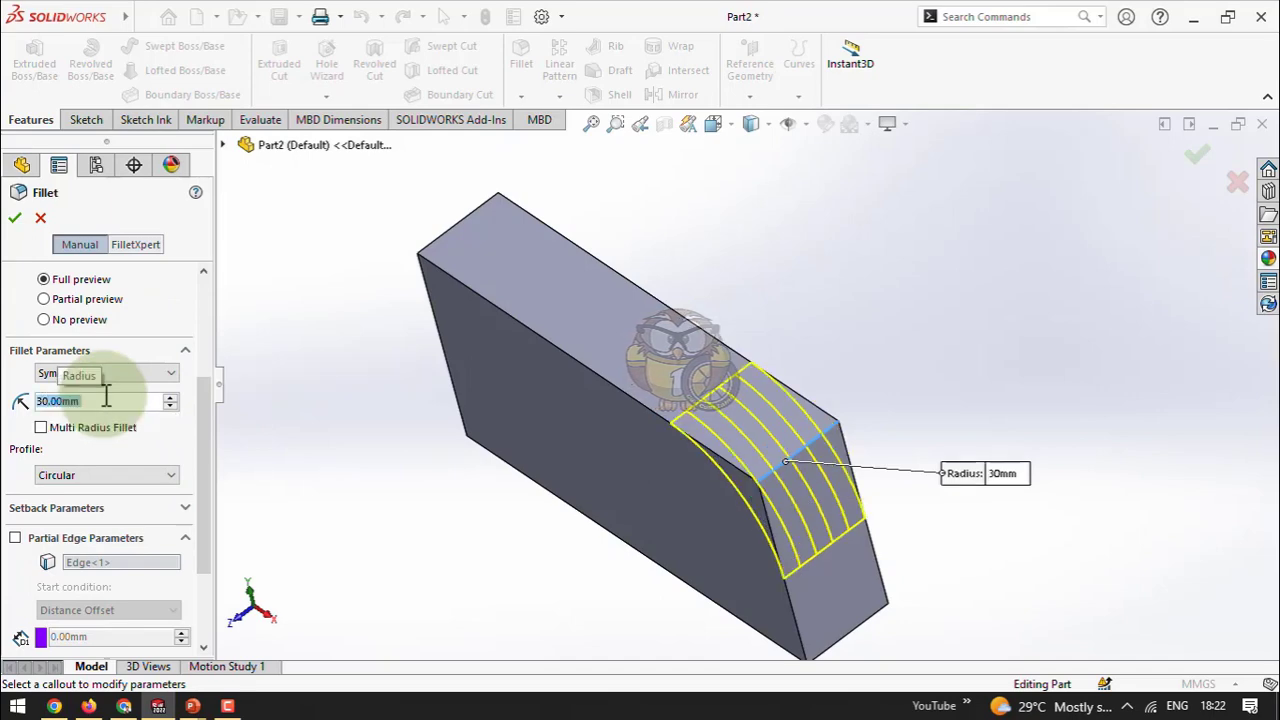
{"action": "middle_click_drag", "start_coordinate": [780, 388], "coordinate": [915, 280]}
{"action": "scroll", "coordinate": [981, 420], "scroll_direction": "down", "scroll_amount": 2}
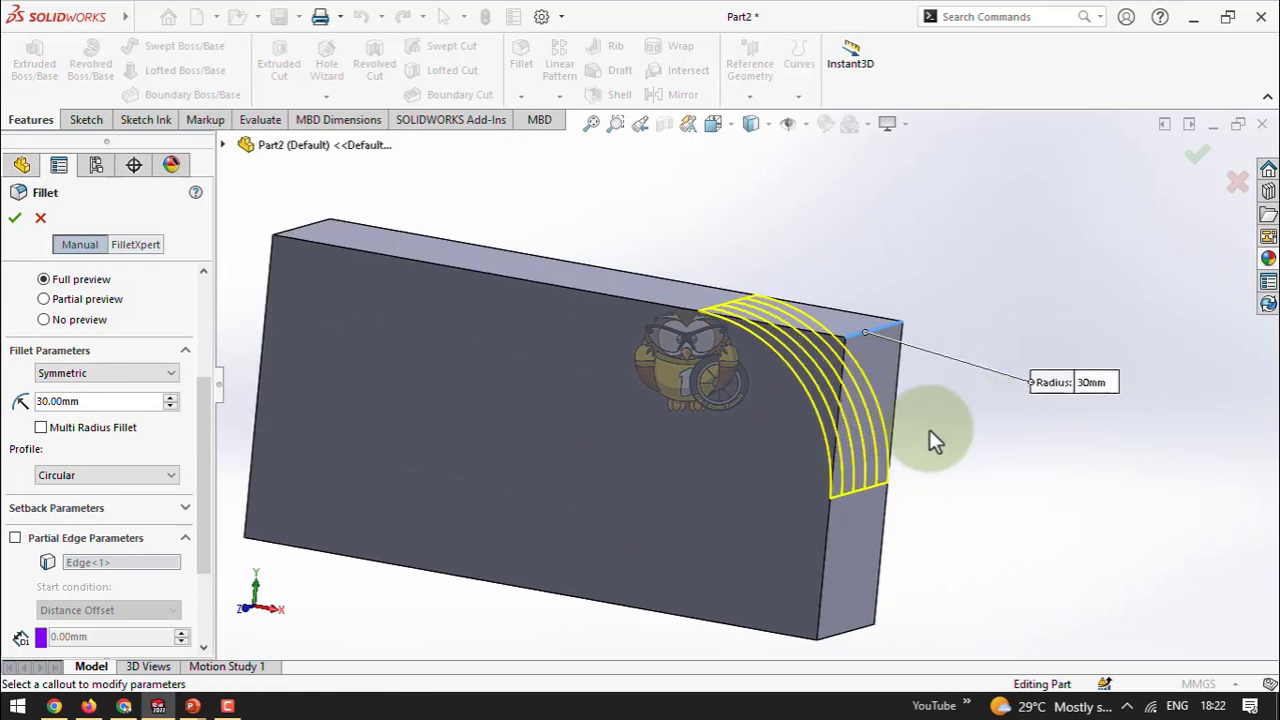
{"action": "scroll", "coordinate": [927, 427], "scroll_direction": "up", "scroll_amount": 1}
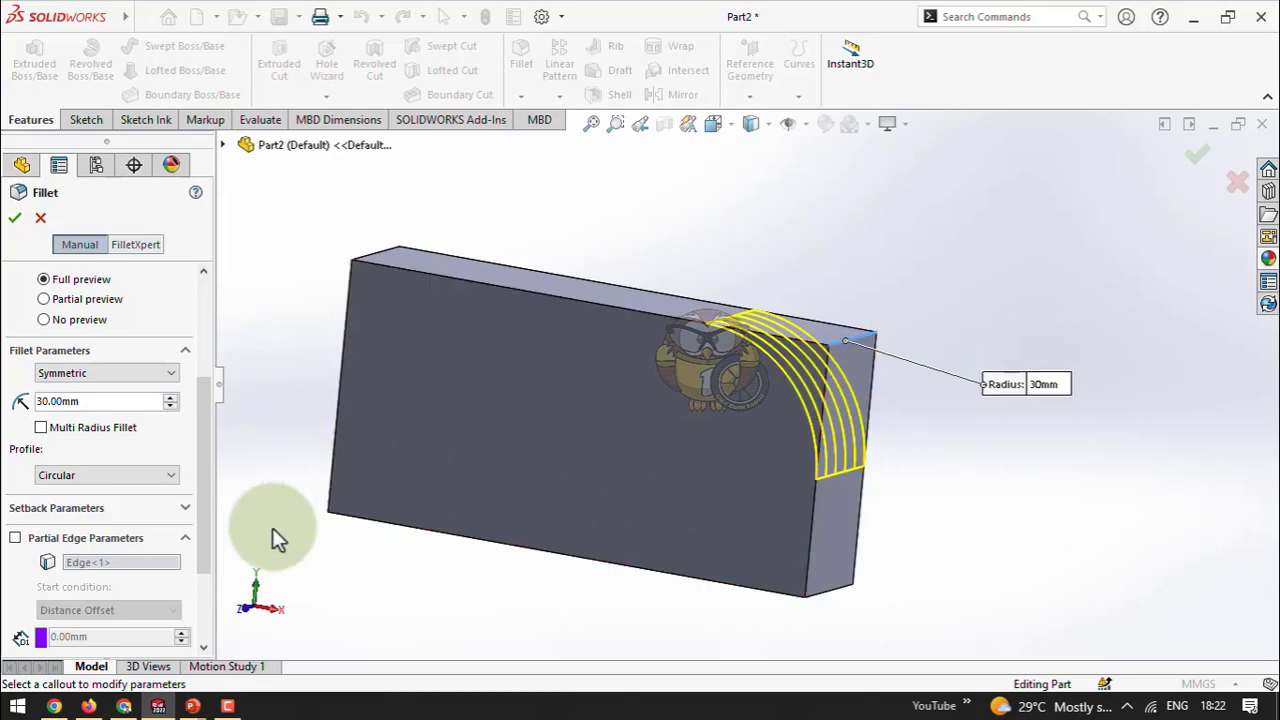
{"action": "left_click", "coordinate": [15, 217]}
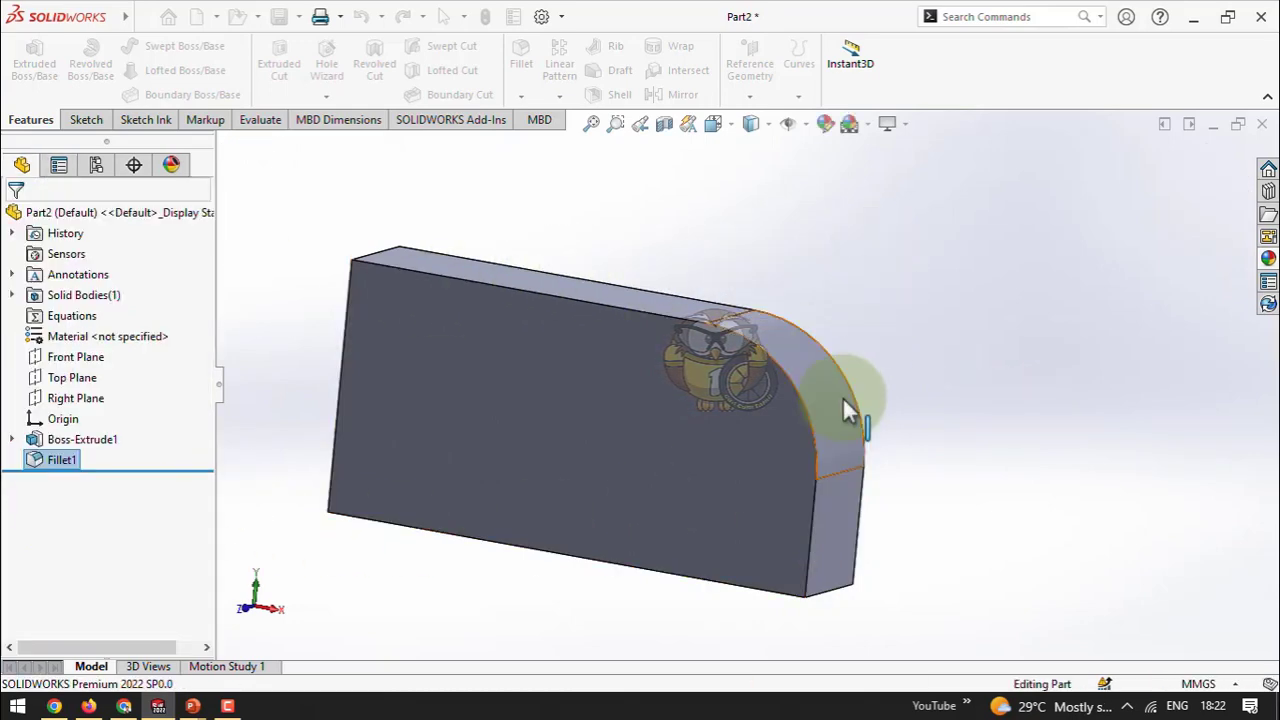
Sketch a corner rectangle about 17 mm wide and spanning the full height on the block's large +Z face, along its -X edge
{"action": "middle_click_drag", "start_coordinate": [842, 396], "coordinate": [857, 271]}
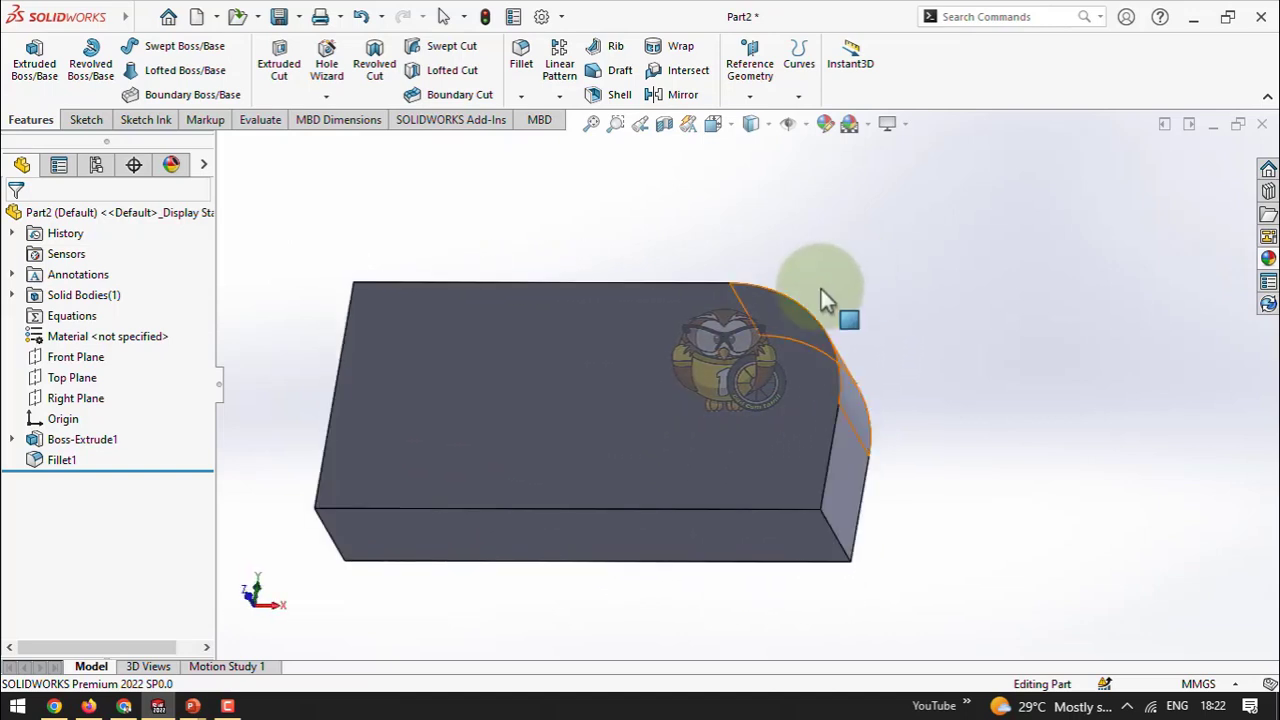
{"action": "left_click", "coordinate": [404, 390]}
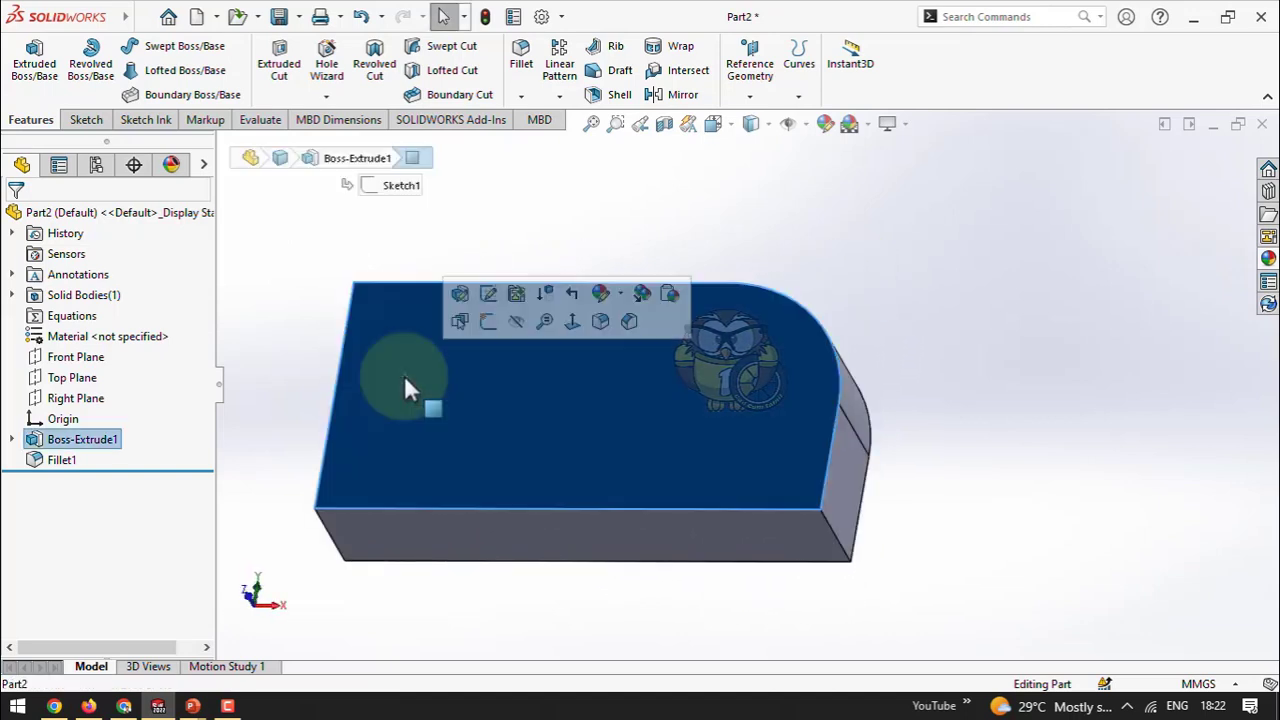
{"action": "left_click", "coordinate": [487, 320]}
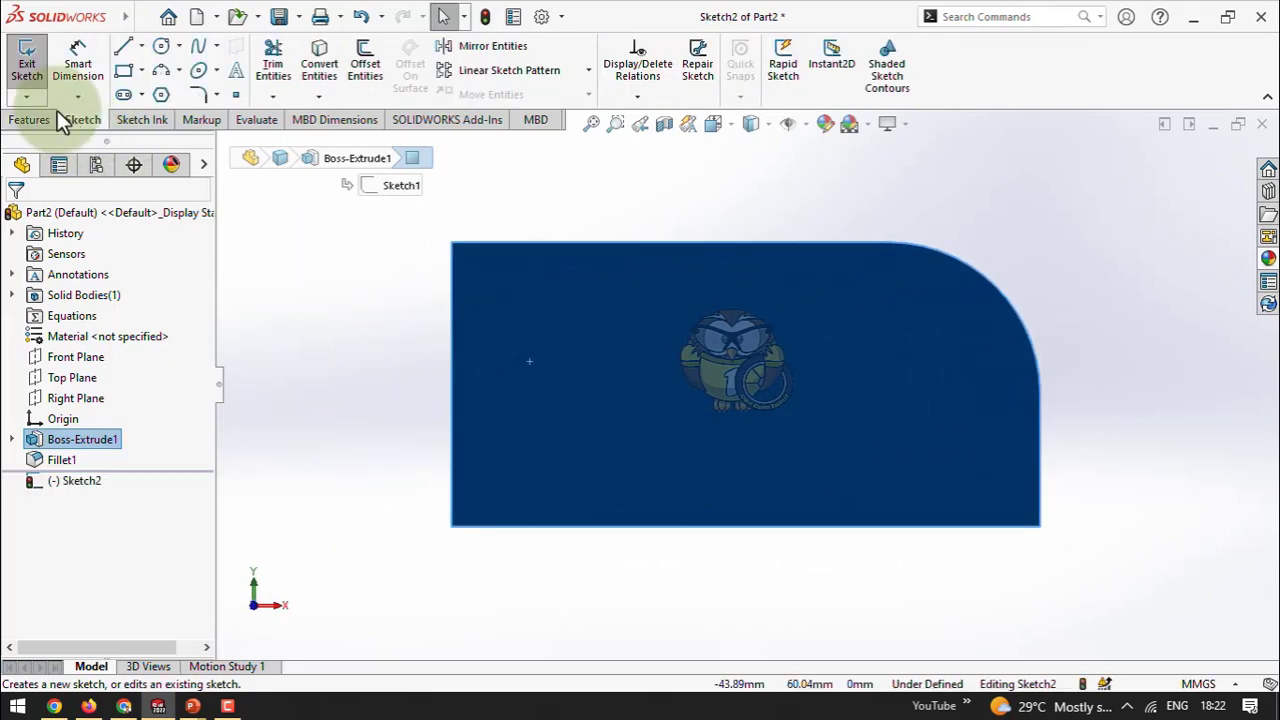
{"action": "left_click", "coordinate": [123, 70]}
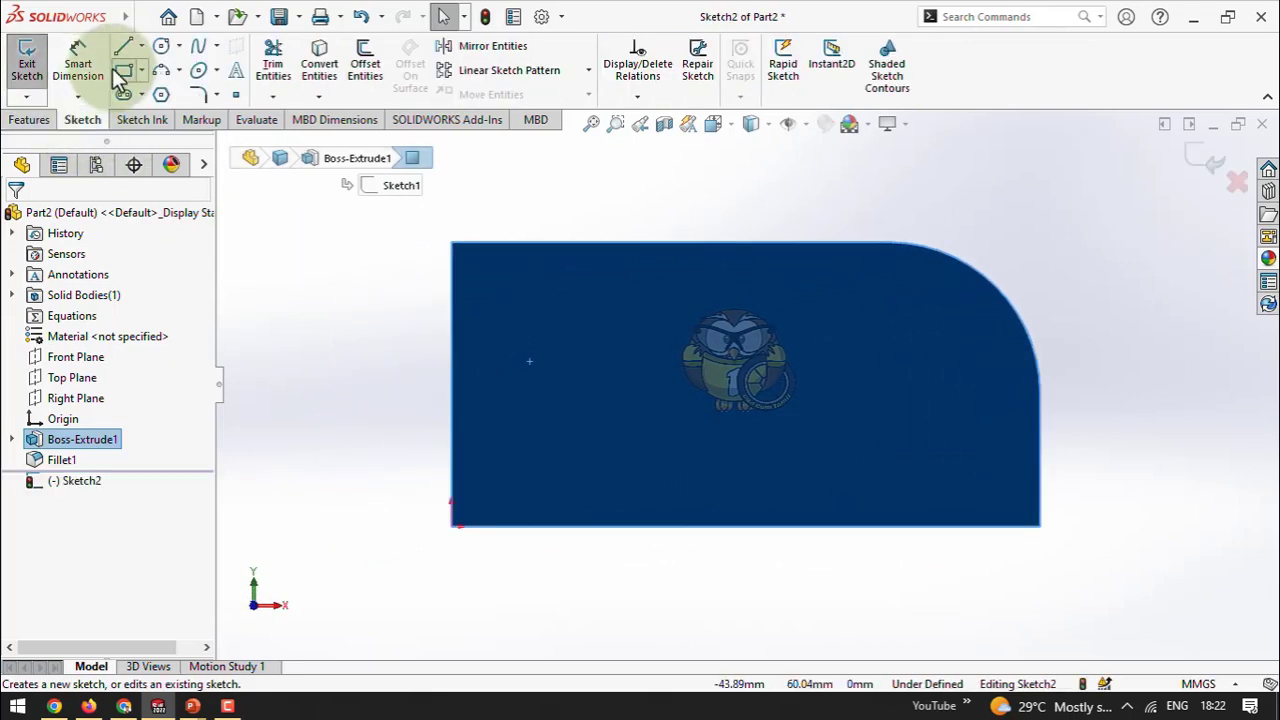
{"action": "left_click", "coordinate": [453, 244]}
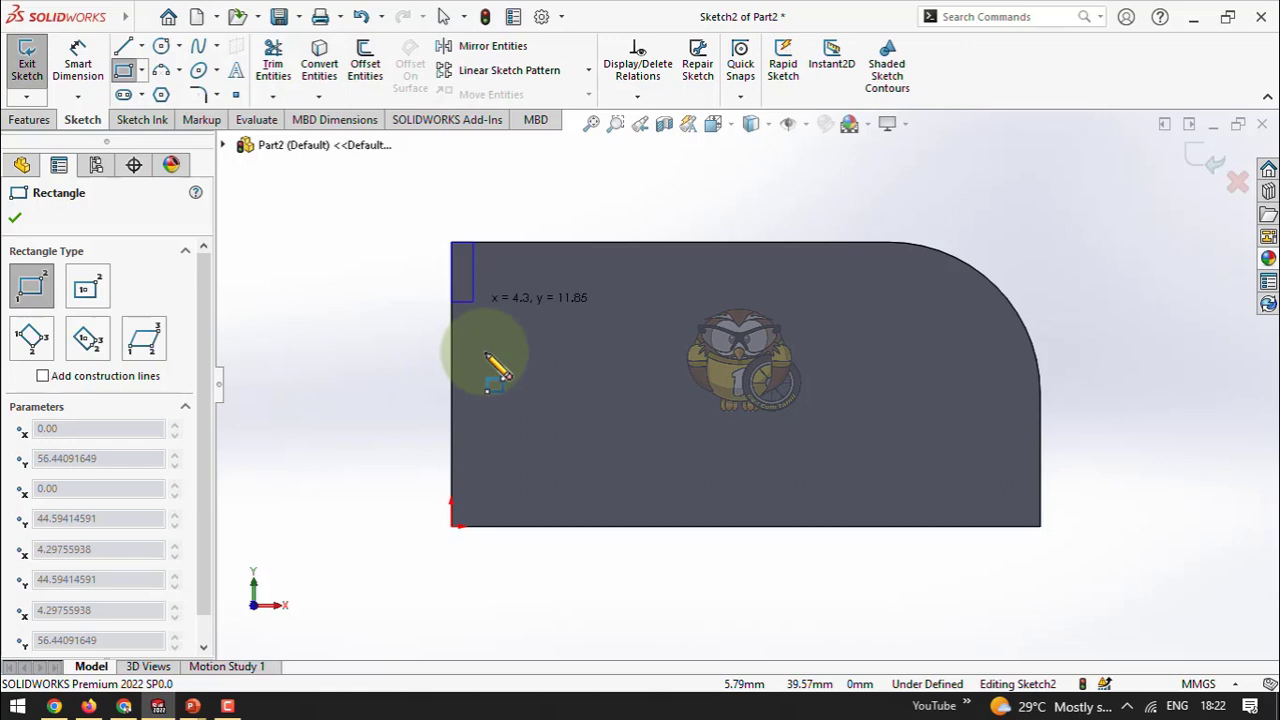
{"action": "left_click", "coordinate": [537, 528]}
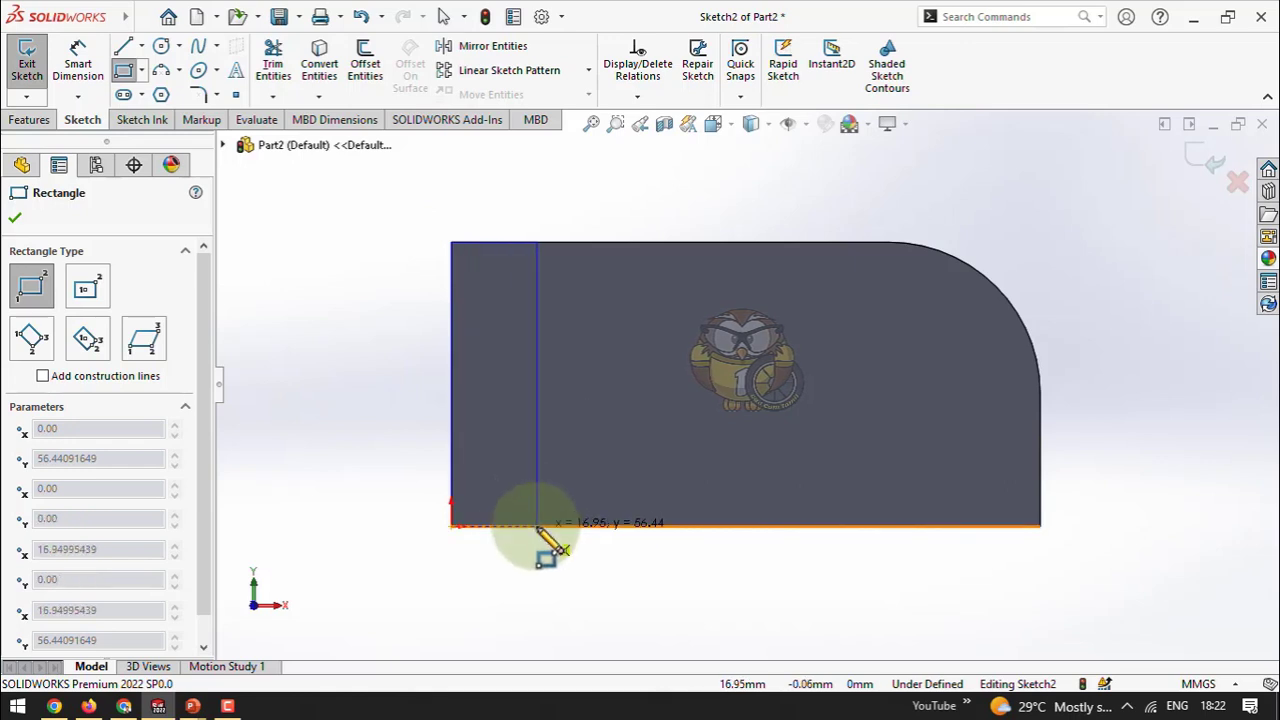
{"action": "left_click", "coordinate": [1202, 162]}
{"action": "key", "text": "ctrl+b"}
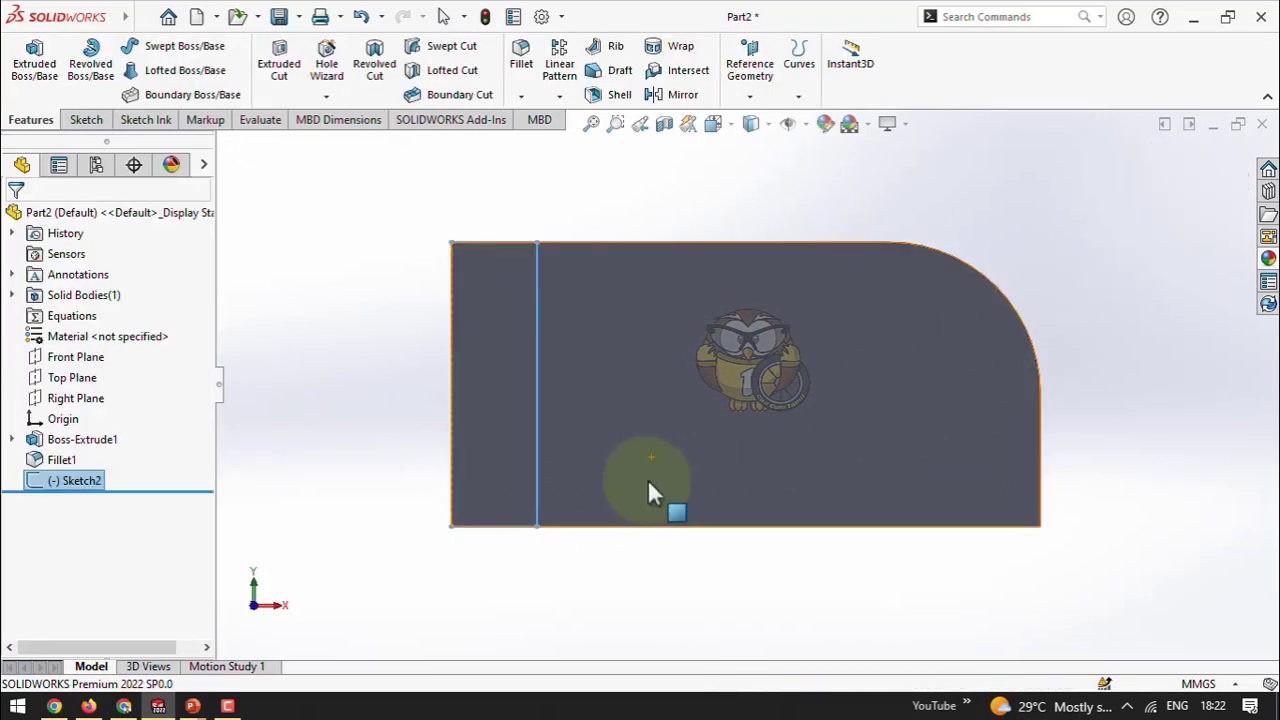
Extrude the narrow rectangle as a blind boss 55 mm away from the block's face, merged with the block
{"action": "middle_click_drag", "start_coordinate": [647, 478], "coordinate": [609, 323]}
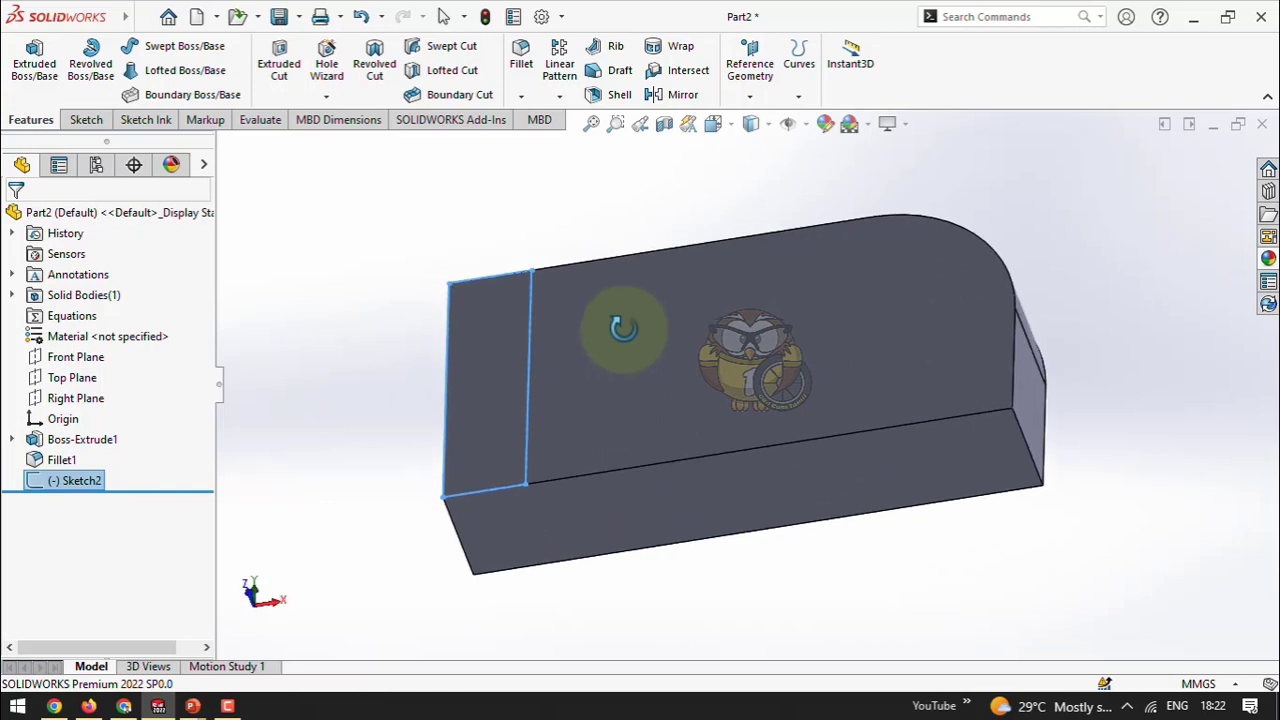
{"action": "left_click", "coordinate": [34, 63]}
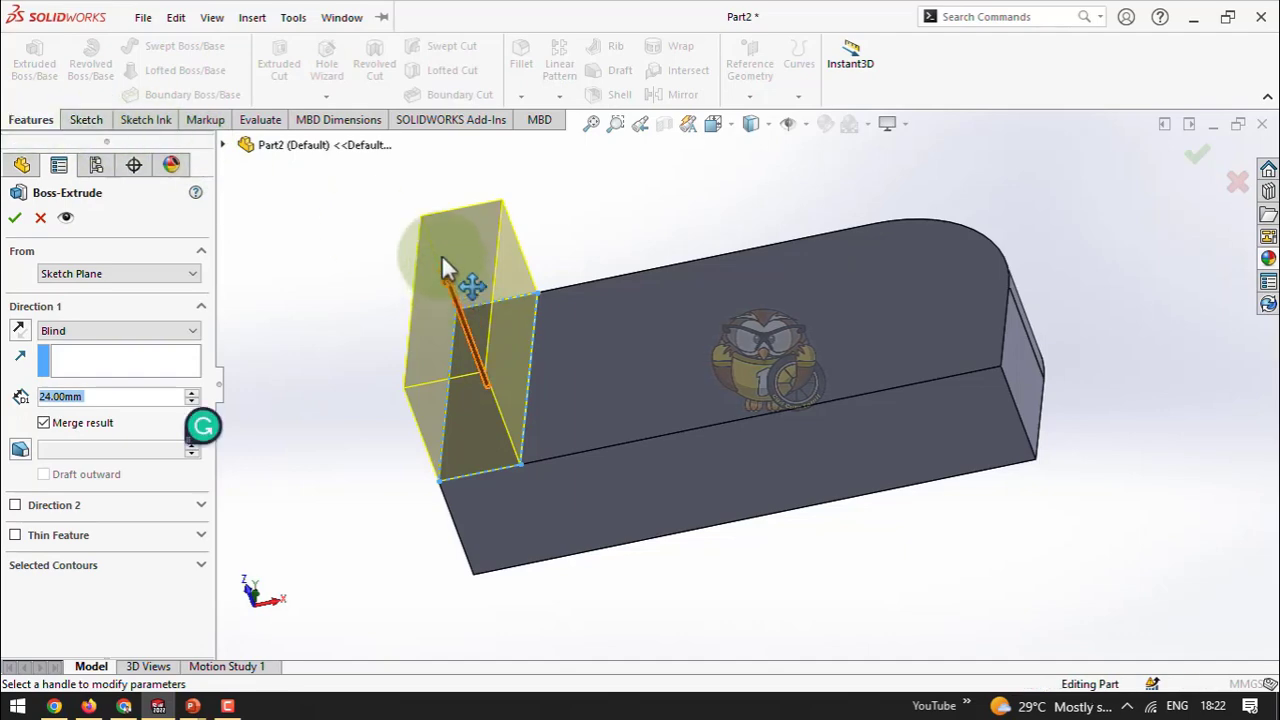
{"action": "left_click_drag", "start_coordinate": [443, 266], "coordinate": [389, 183]}
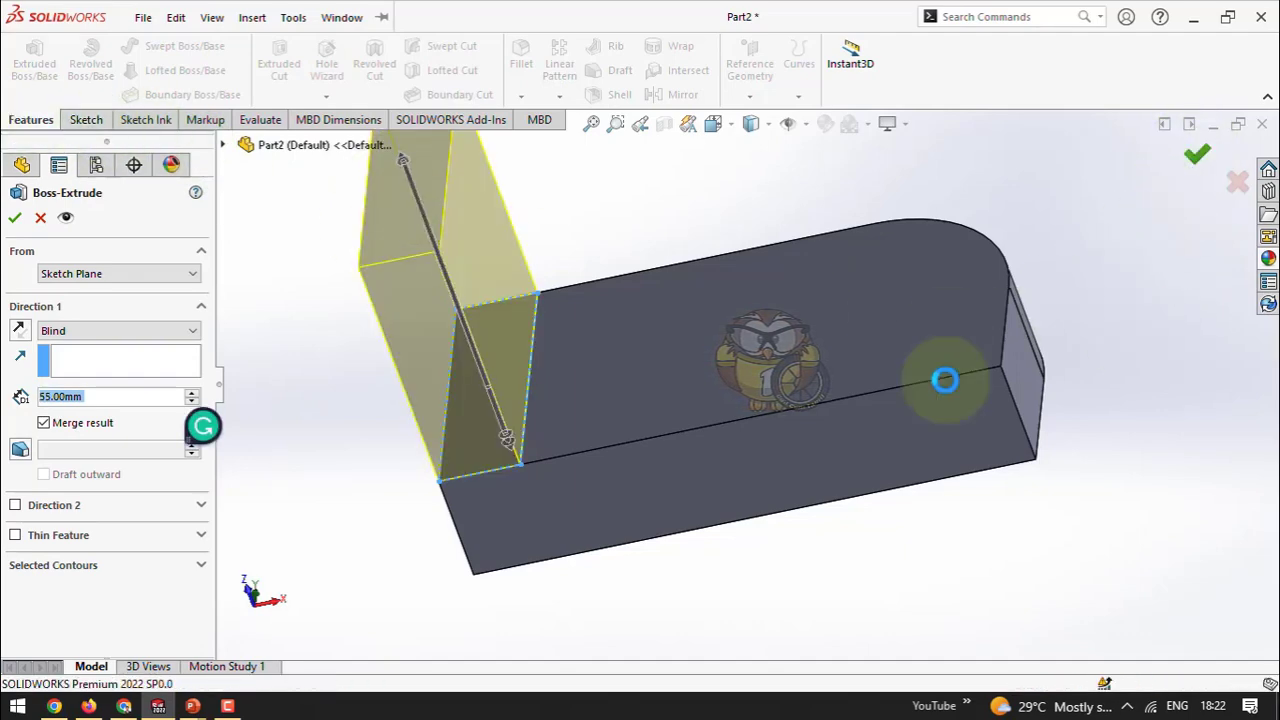
{"action": "key", "text": "Return"}
Fillet the inner corner edge between the upright and the base with a 30 mm radius
{"action": "middle_click_drag", "start_coordinate": [500, 591], "coordinate": [606, 397]}
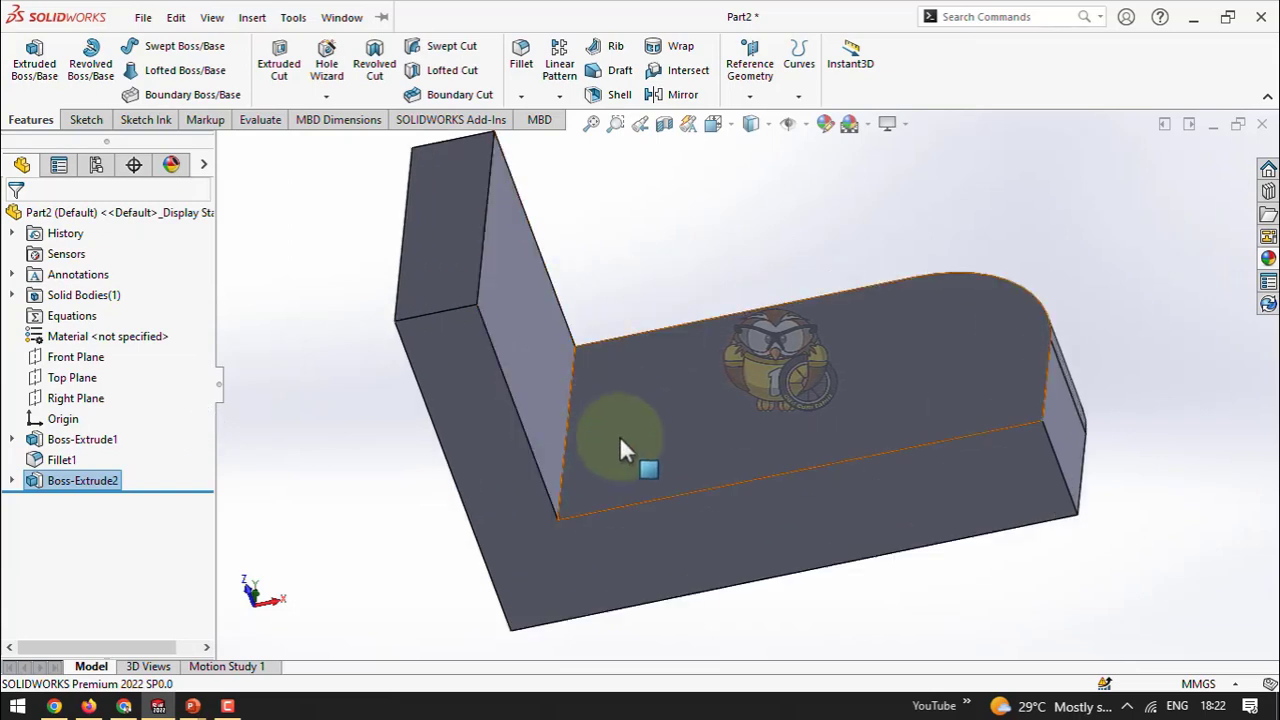
{"action": "left_click", "coordinate": [568, 420]}
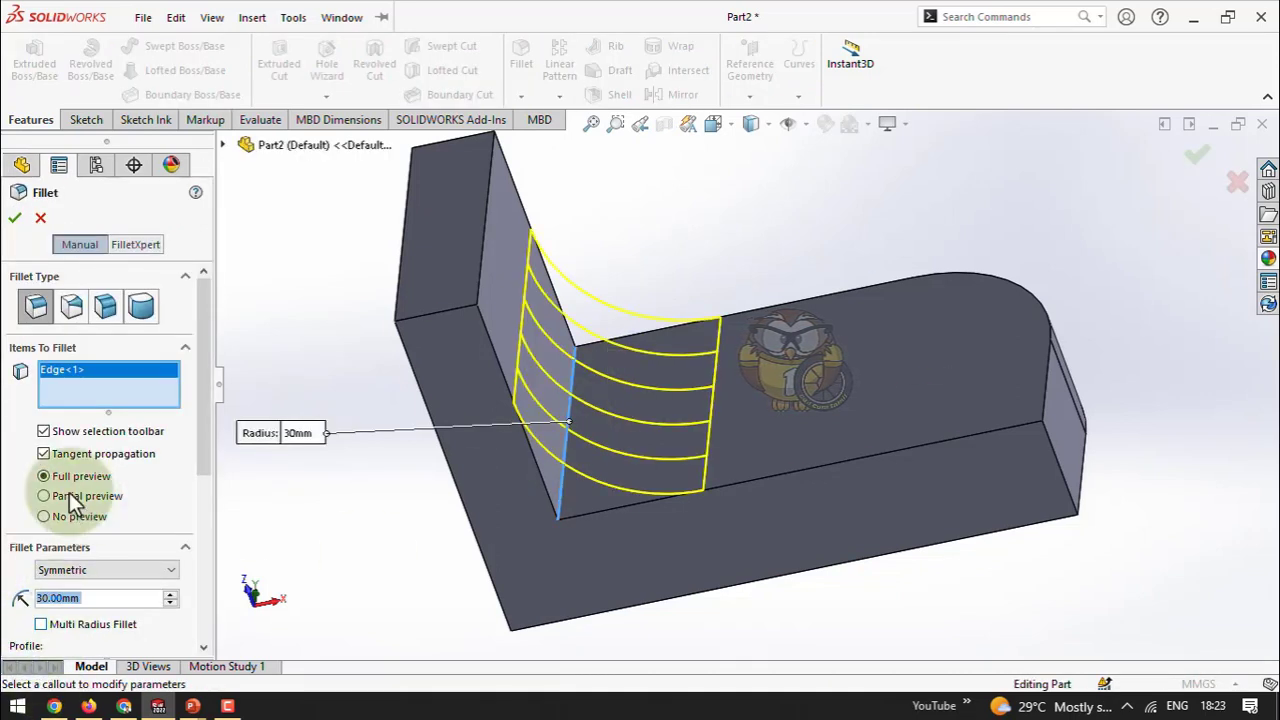
{"action": "left_click", "coordinate": [15, 217]}
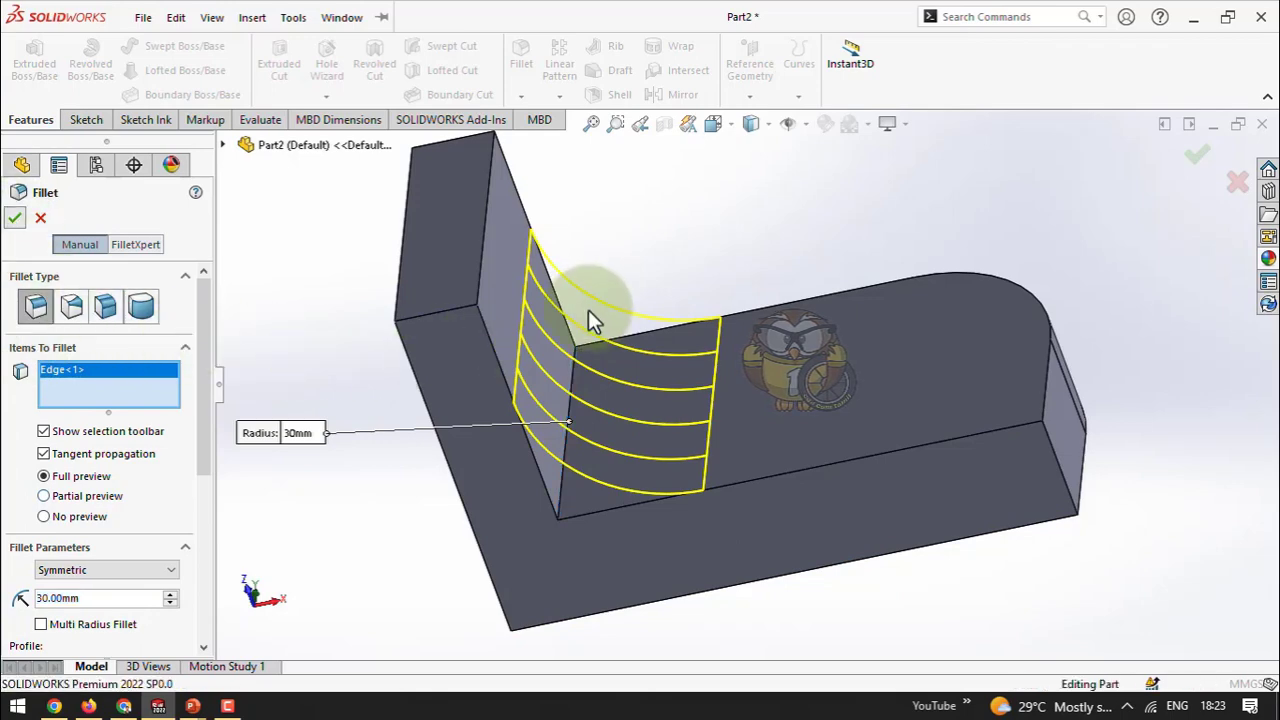
Examine the inner corner fillet and the base's rounded end from several angles
{"action": "middle_click_drag", "start_coordinate": [703, 296], "coordinate": [709, 211]}
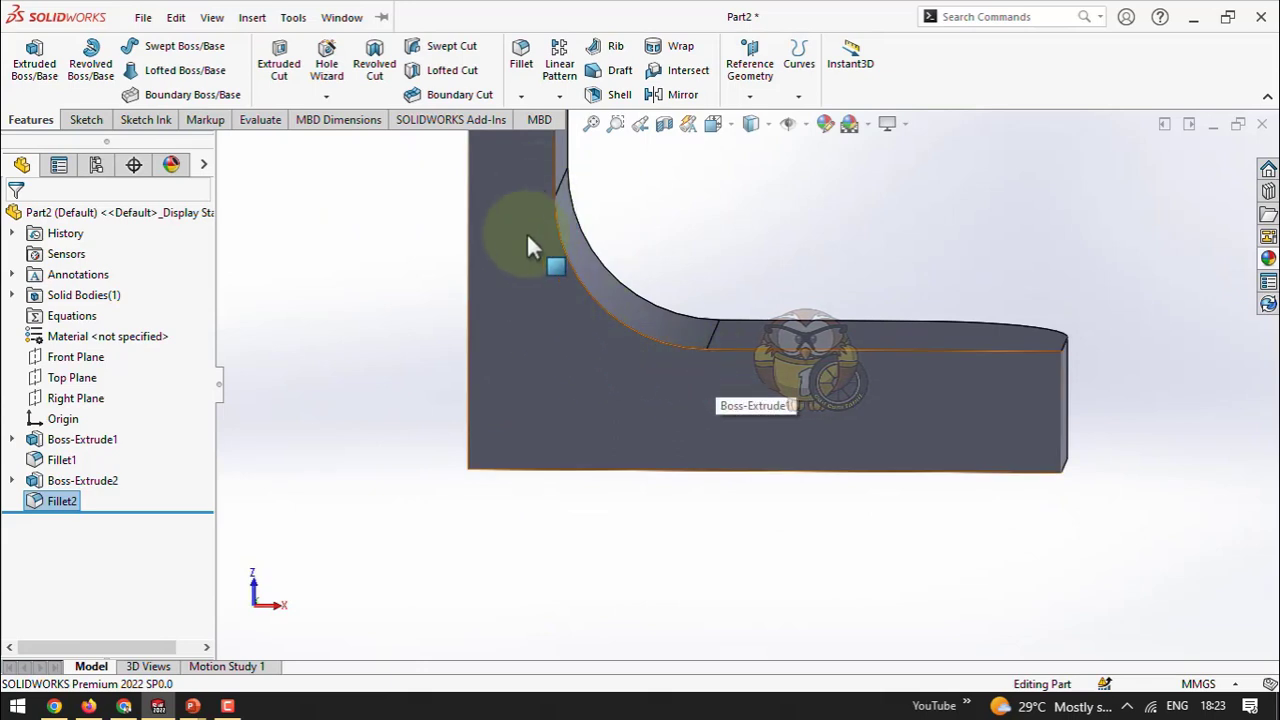
{"action": "middle_click_drag", "start_coordinate": [712, 288], "coordinate": [731, 480]}
{"action": "left_click", "coordinate": [721, 449]}
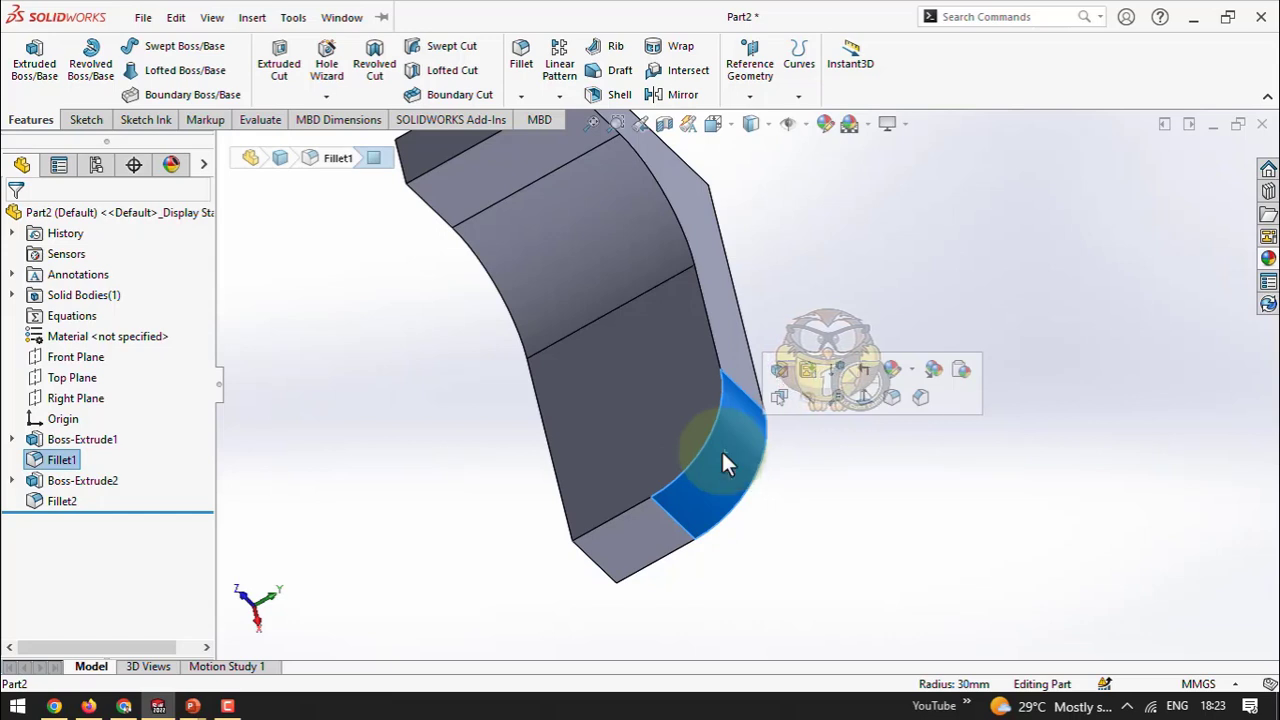
{"action": "left_click", "coordinate": [838, 297]}
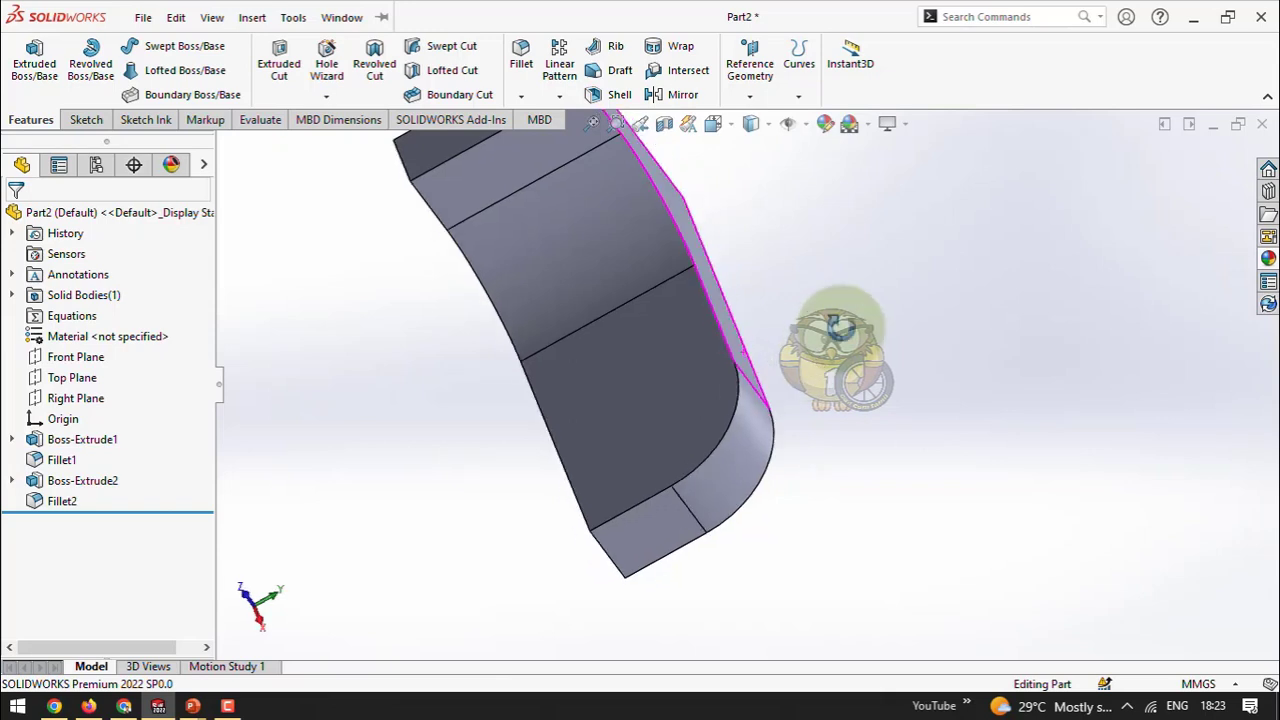
{"action": "middle_click_drag", "start_coordinate": [834, 351], "coordinate": [886, 285]}
{"action": "scroll", "coordinate": [666, 302], "scroll_direction": "up", "scroll_amount": 3}
{"action": "scroll", "coordinate": [722, 271], "scroll_direction": "down", "scroll_amount": 1}
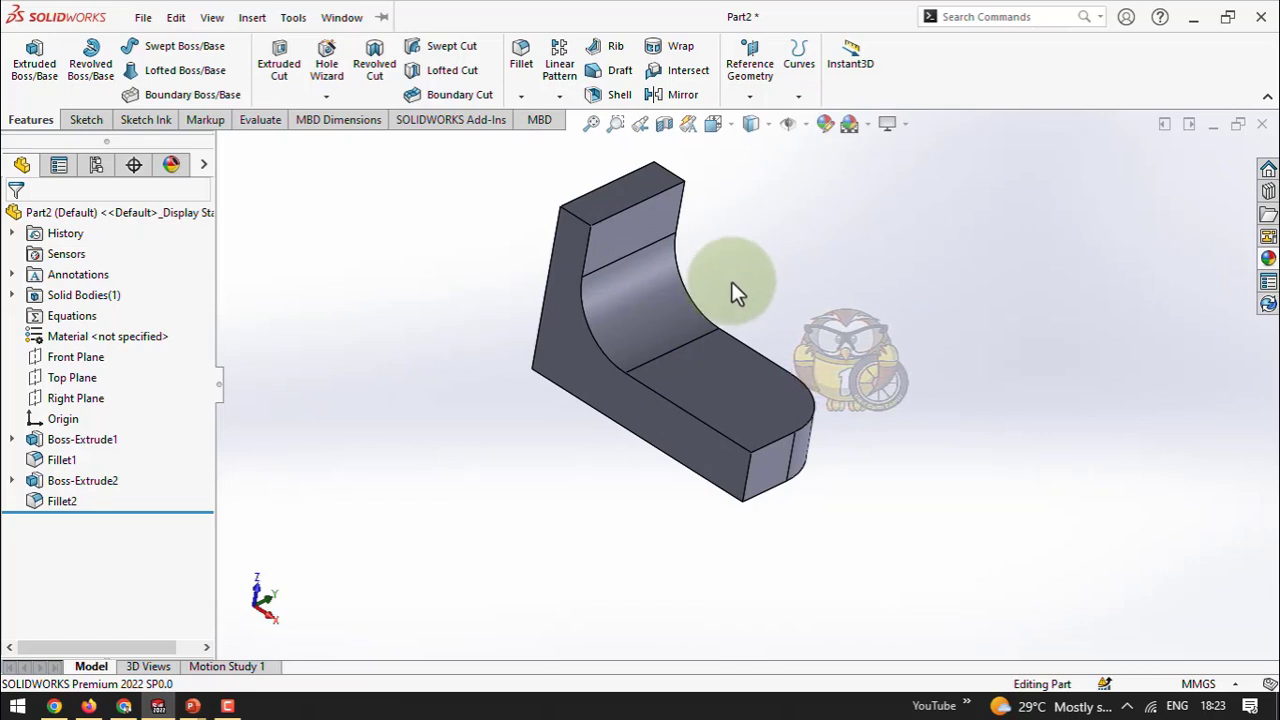
{"action": "middle_click_drag", "start_coordinate": [402, 410], "coordinate": [634, 308]}
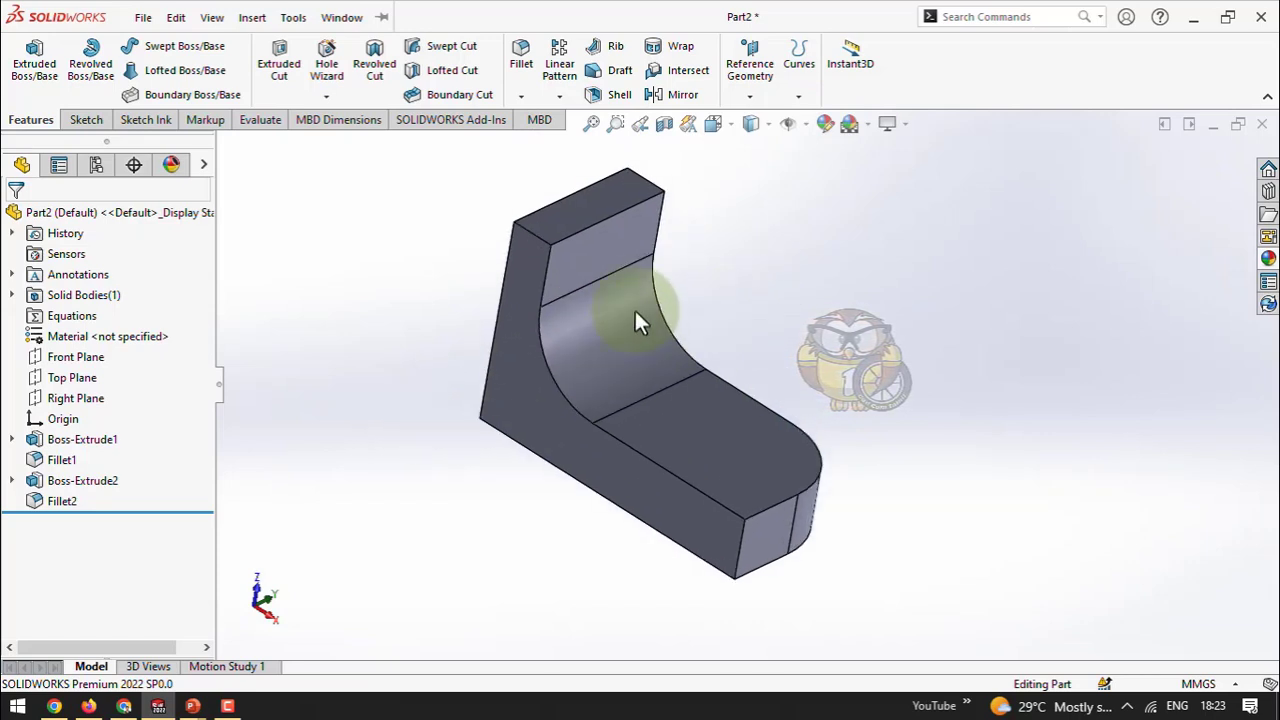
Start an Angle Distance chamfer on the upright's short top edge at the -Y side and set its angle to 30 degrees
{"action": "left_click", "coordinate": [521, 96]}
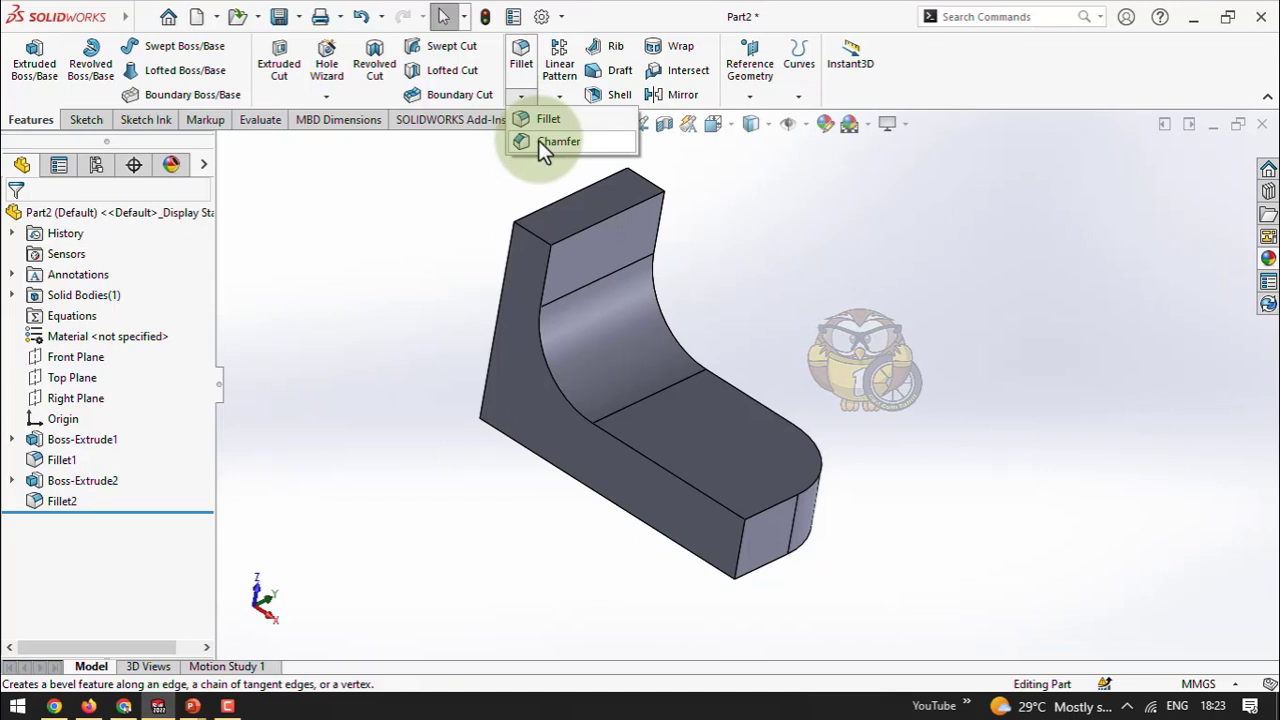
{"action": "left_click", "coordinate": [538, 140]}
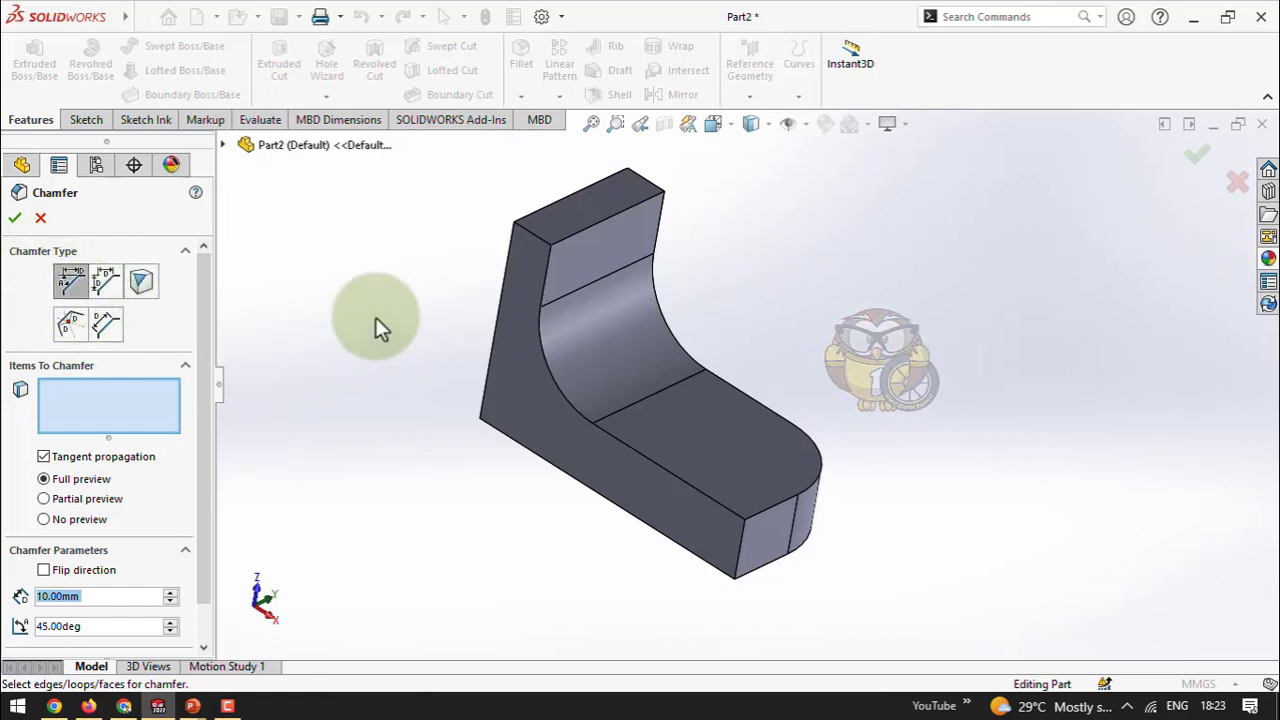
{"action": "left_click", "coordinate": [530, 241]}
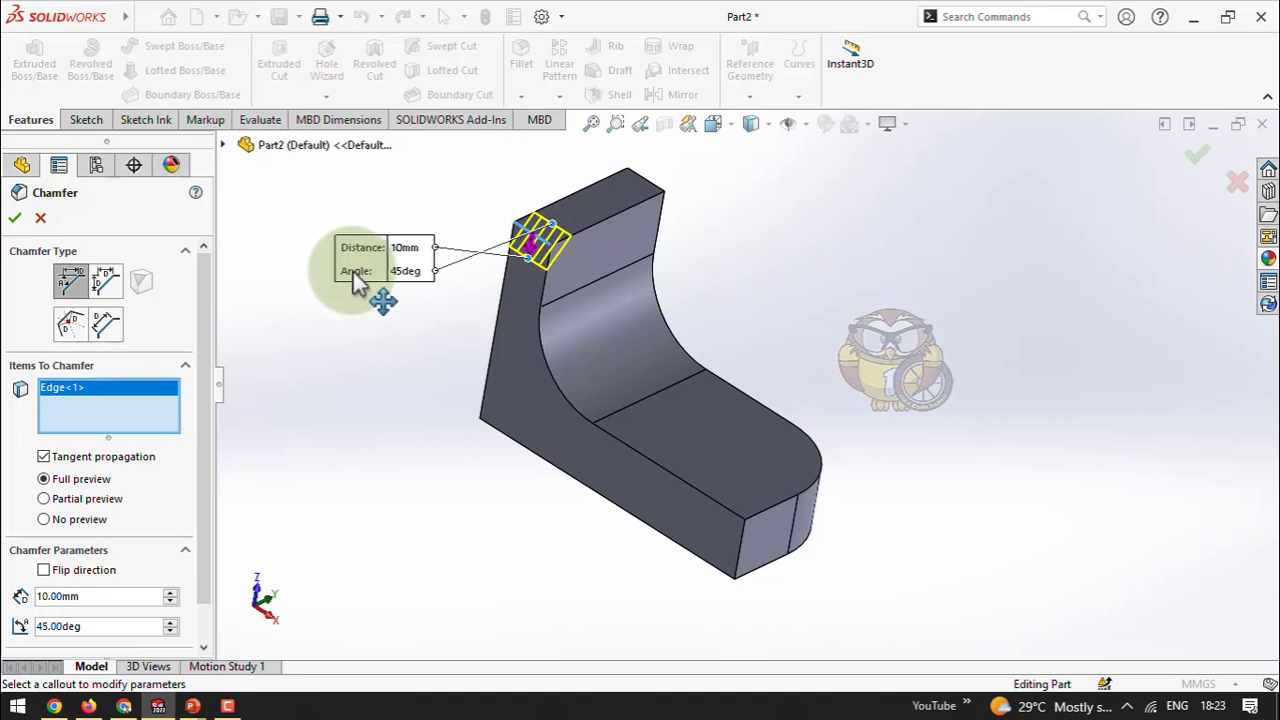
{"action": "left_click", "coordinate": [403, 270]}
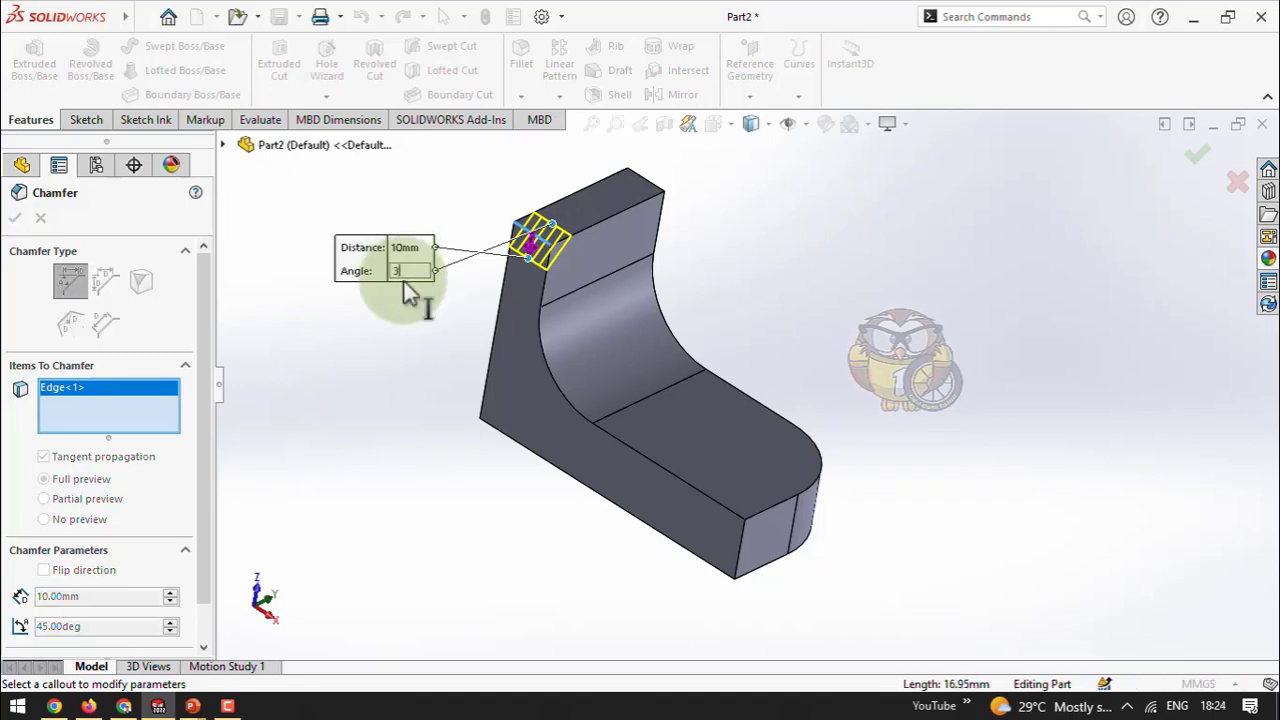
{"action": "type", "text": "30"}
{"action": "key", "text": "Return"}
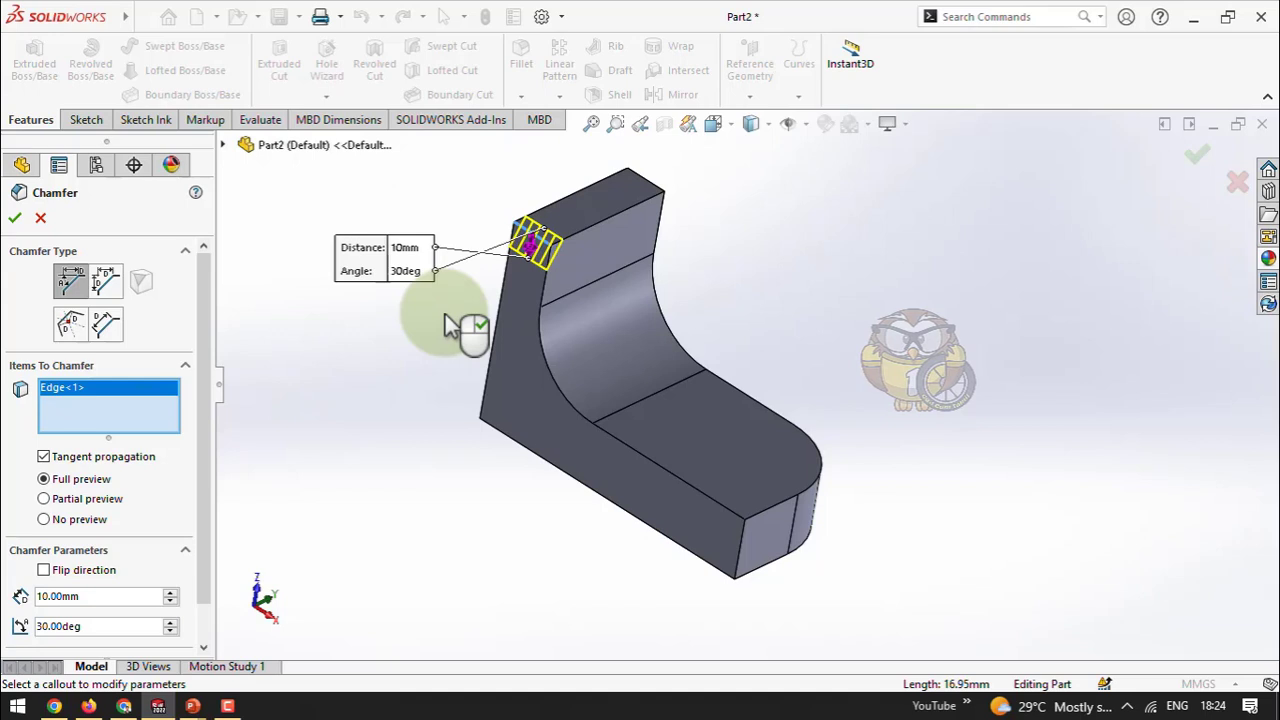
Try the symmetric Distance Distance chamfer type on the selected edge and inspect its preview face-on
{"action": "middle_click_drag", "start_coordinate": [449, 326], "coordinate": [470, 284]}
{"action": "scroll", "coordinate": [540, 235], "scroll_direction": "down", "scroll_amount": 3}
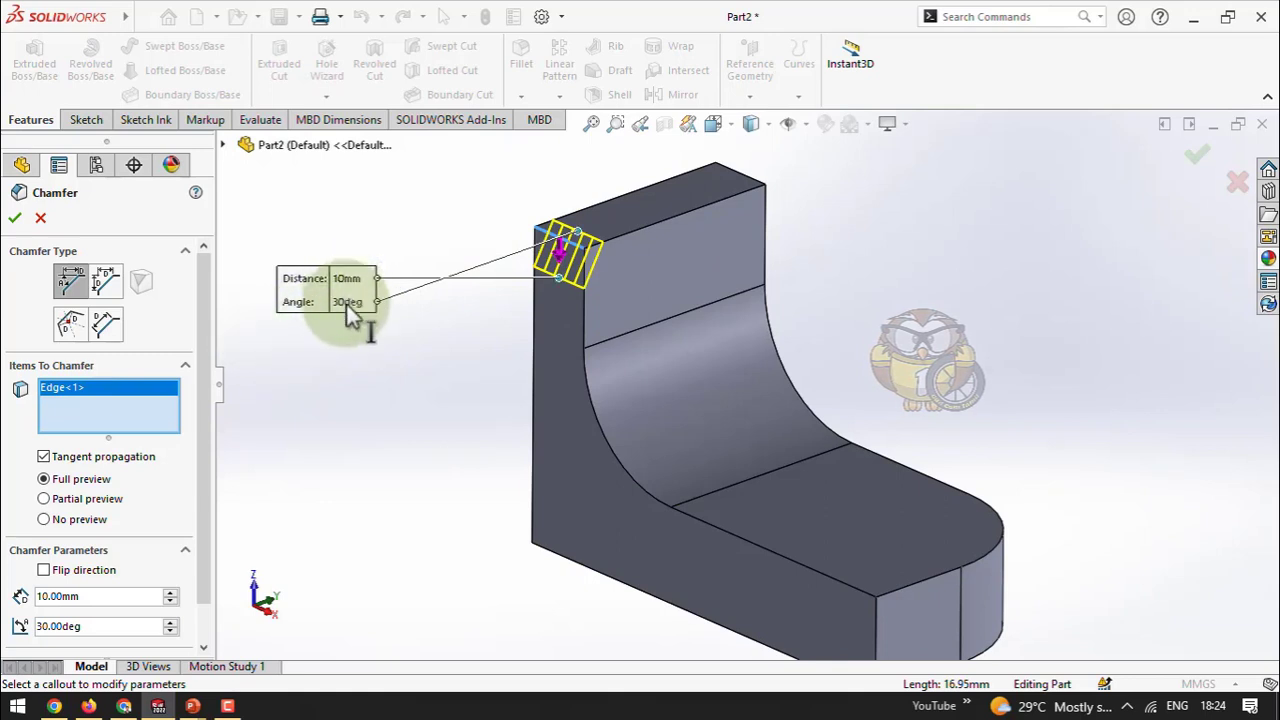
{"action": "left_click", "coordinate": [106, 284]}
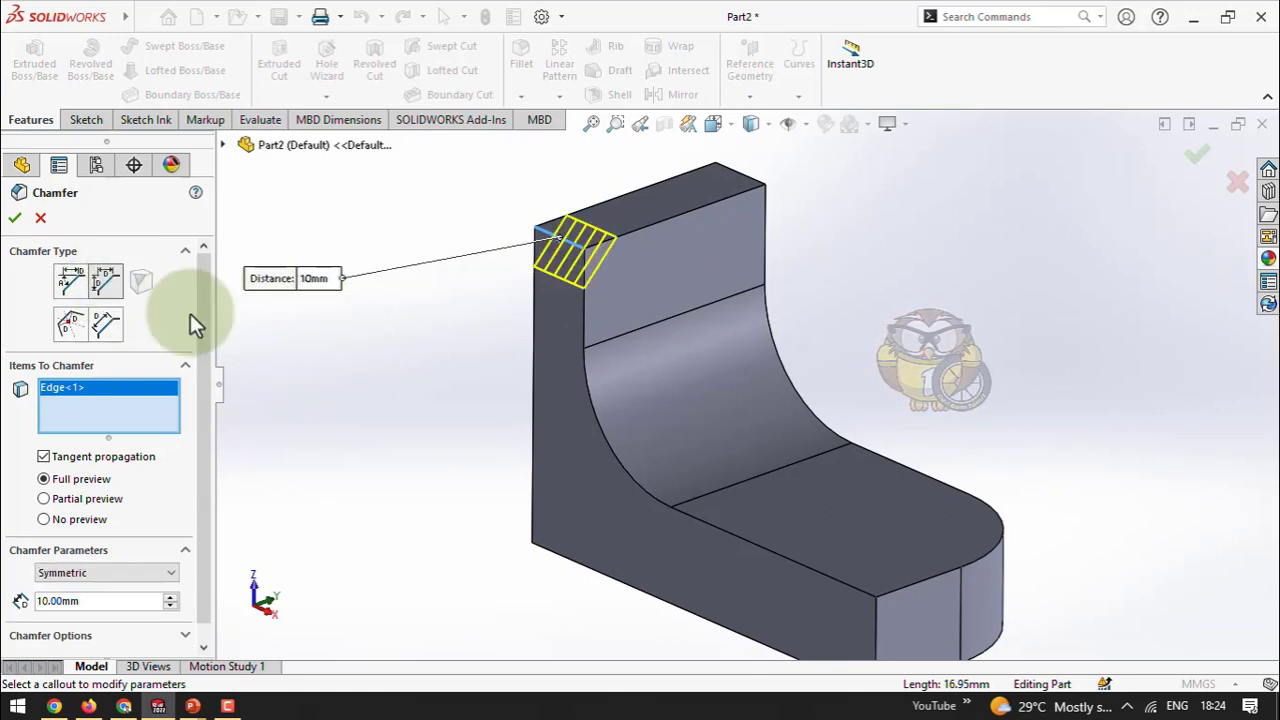
{"action": "middle_click_drag", "start_coordinate": [514, 375], "coordinate": [766, 334]}
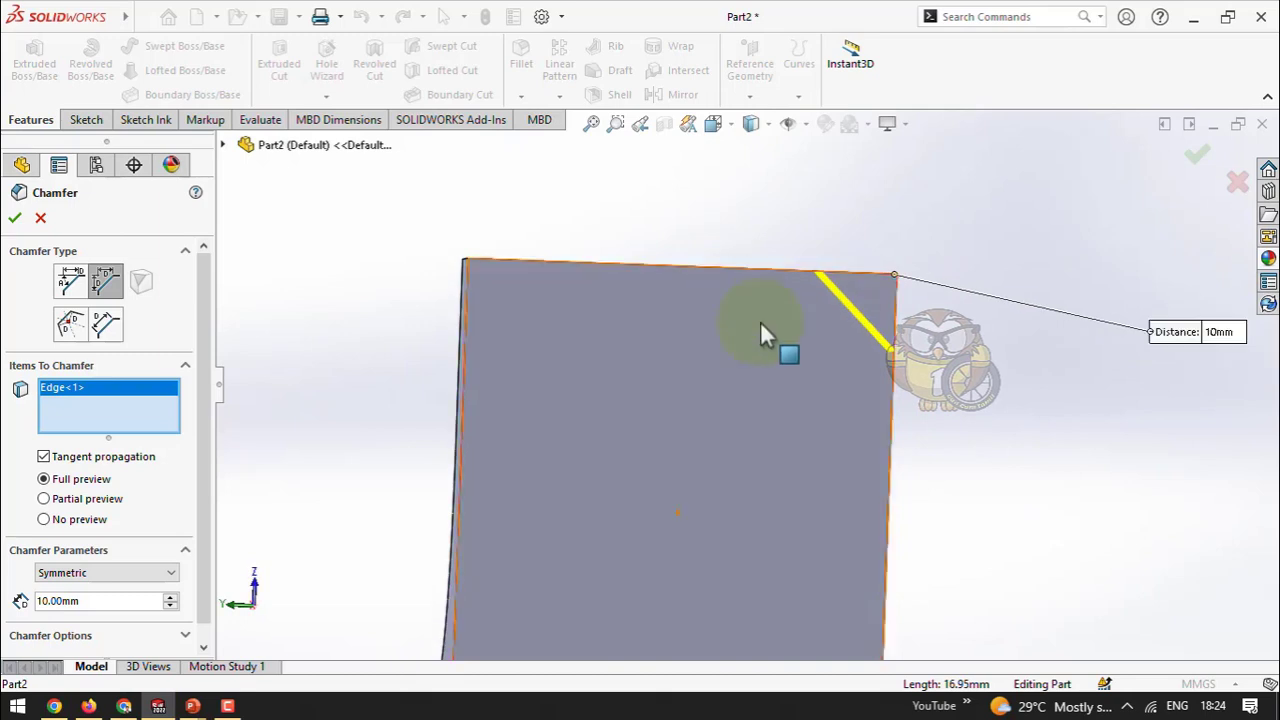
{"action": "scroll", "coordinate": [900, 308], "scroll_direction": "down", "scroll_amount": 2}
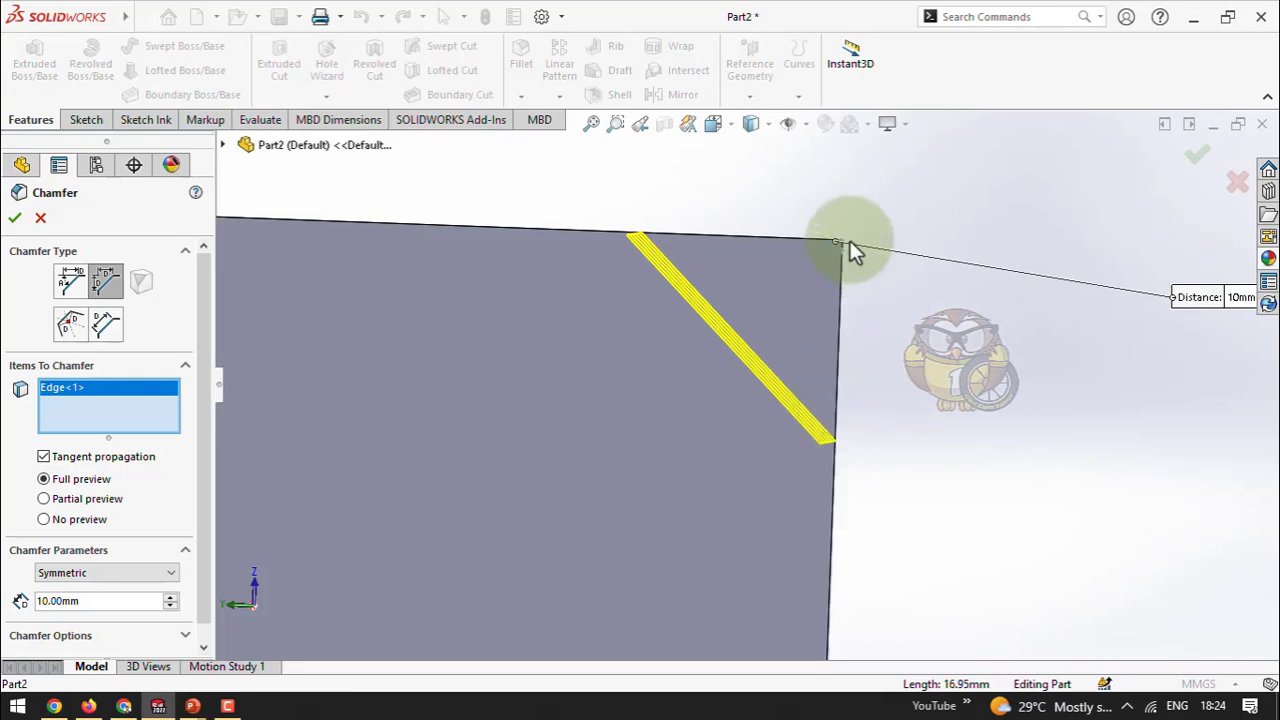
{"action": "scroll", "coordinate": [746, 385], "scroll_direction": "up", "scroll_amount": 1}
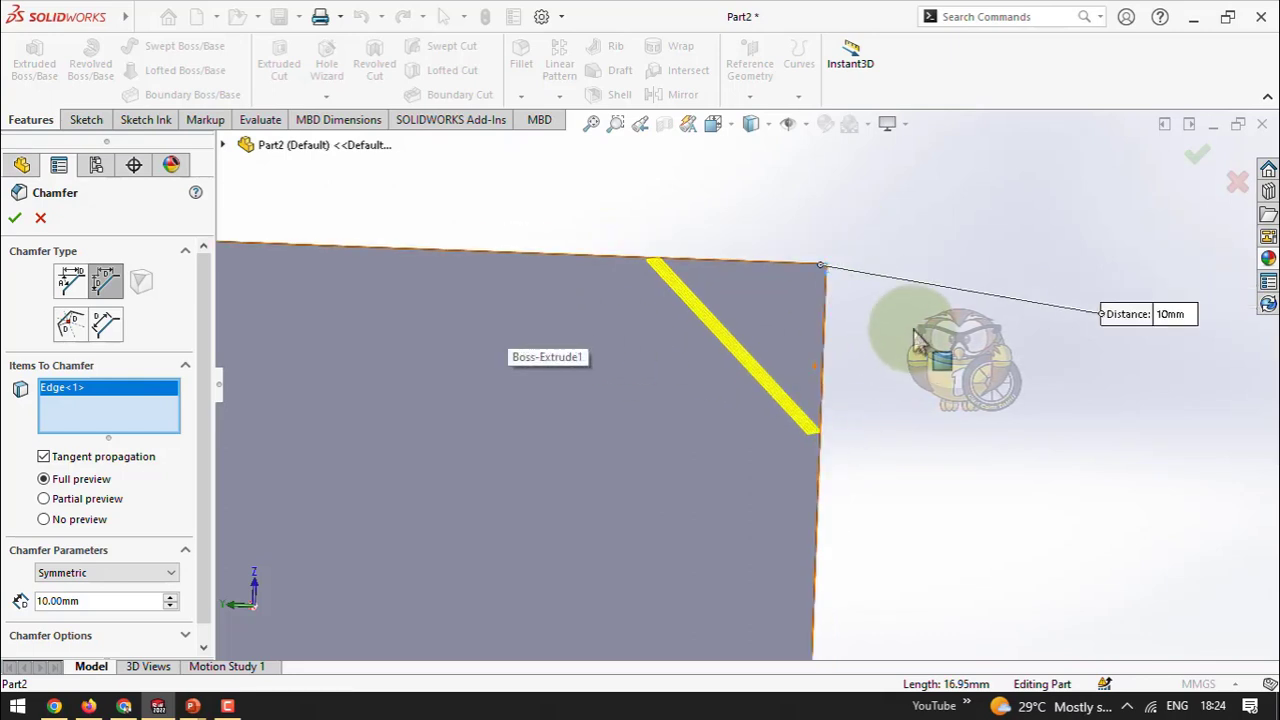
Switch the chamfer back to the Angle Distance type and set its angle to 45 degrees and its distance to 20 mm
{"action": "left_click", "coordinate": [66, 285]}
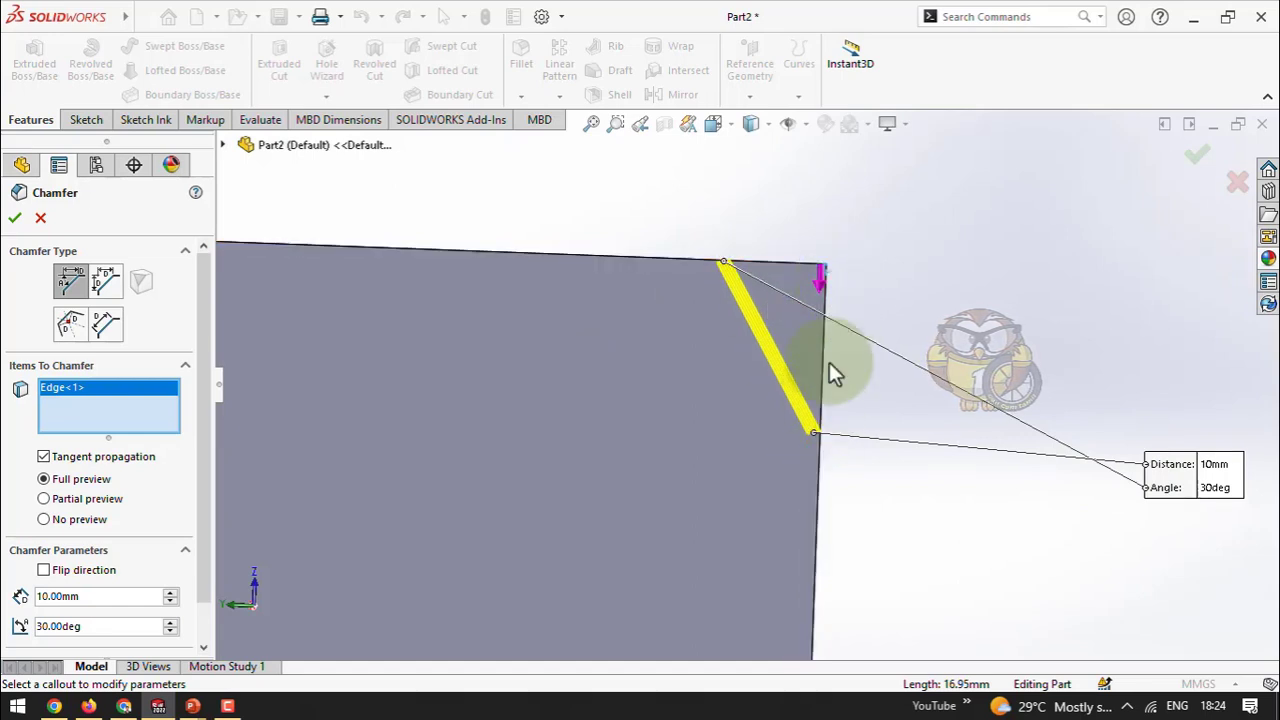
{"action": "left_click", "coordinate": [1210, 487]}
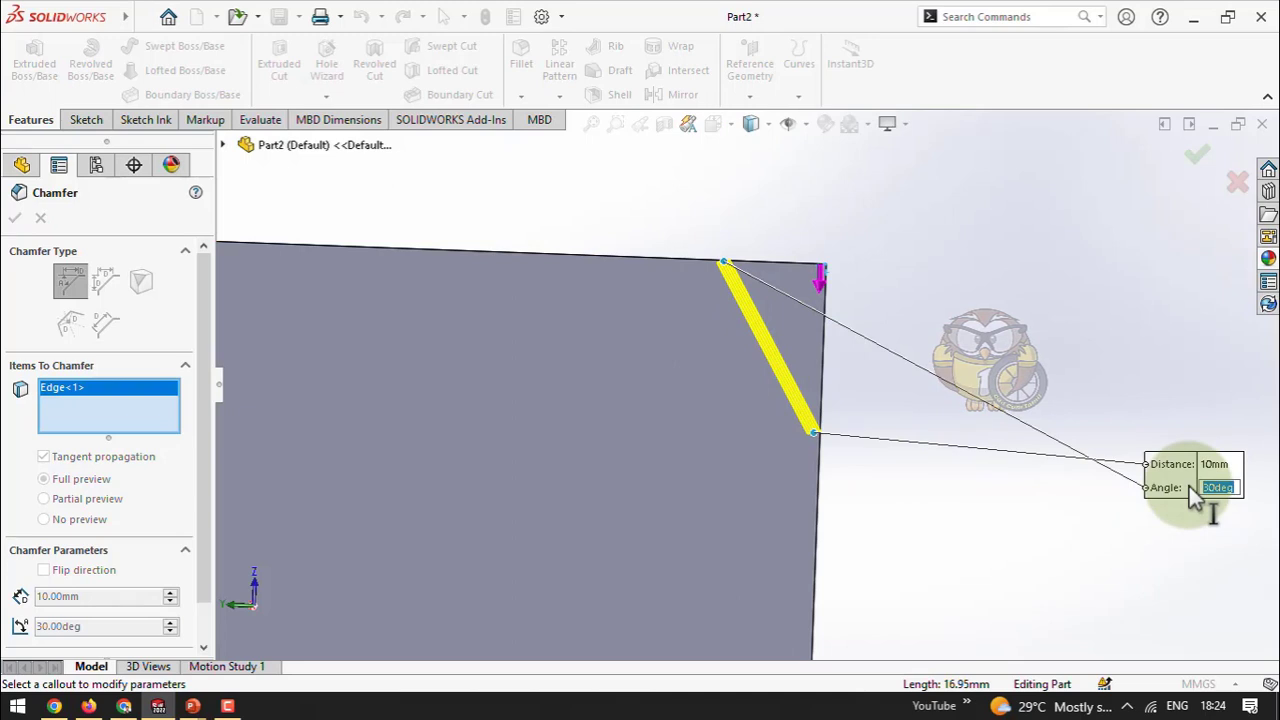
{"action": "type", "text": "45"}
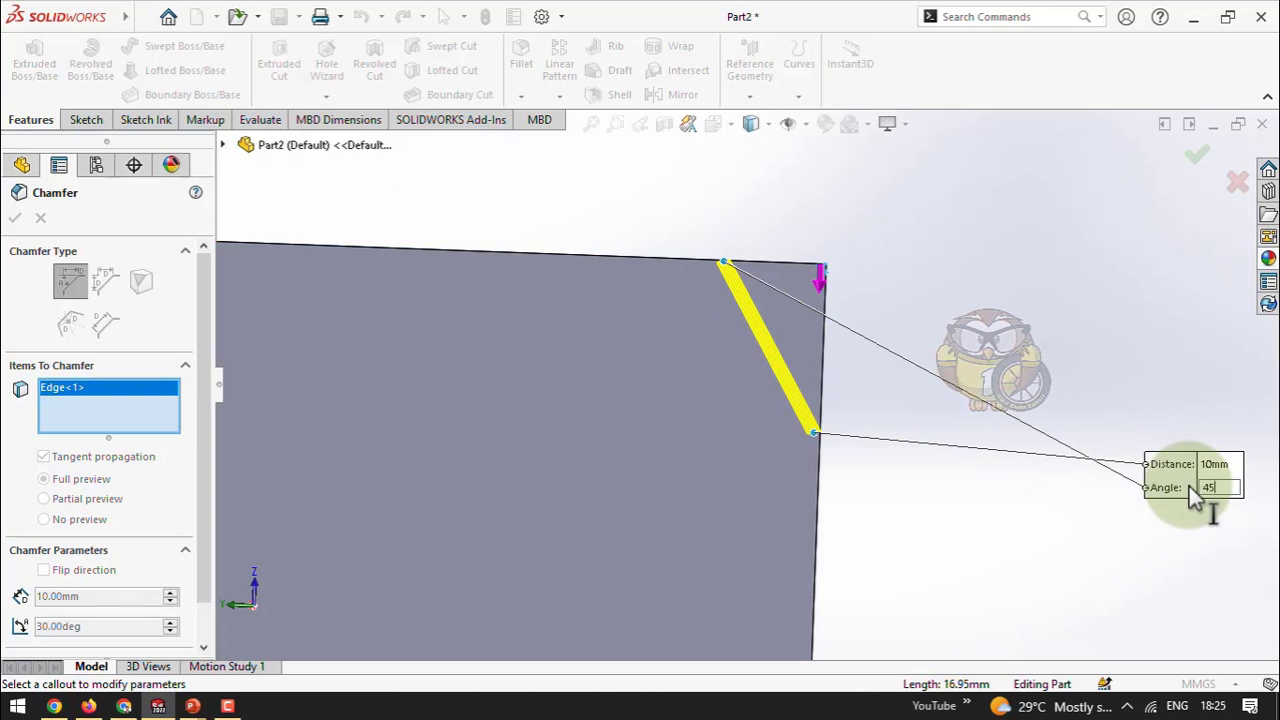
{"action": "key", "text": "Return"}
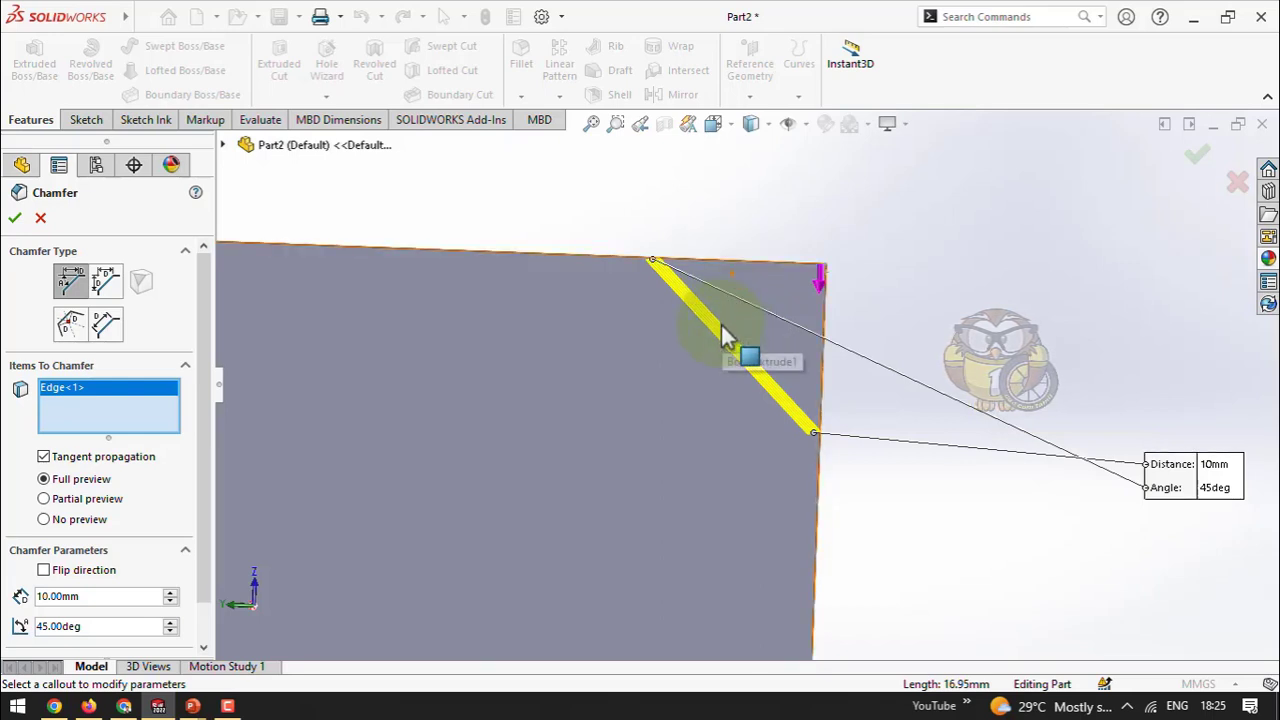
{"action": "left_click", "coordinate": [1218, 466]}
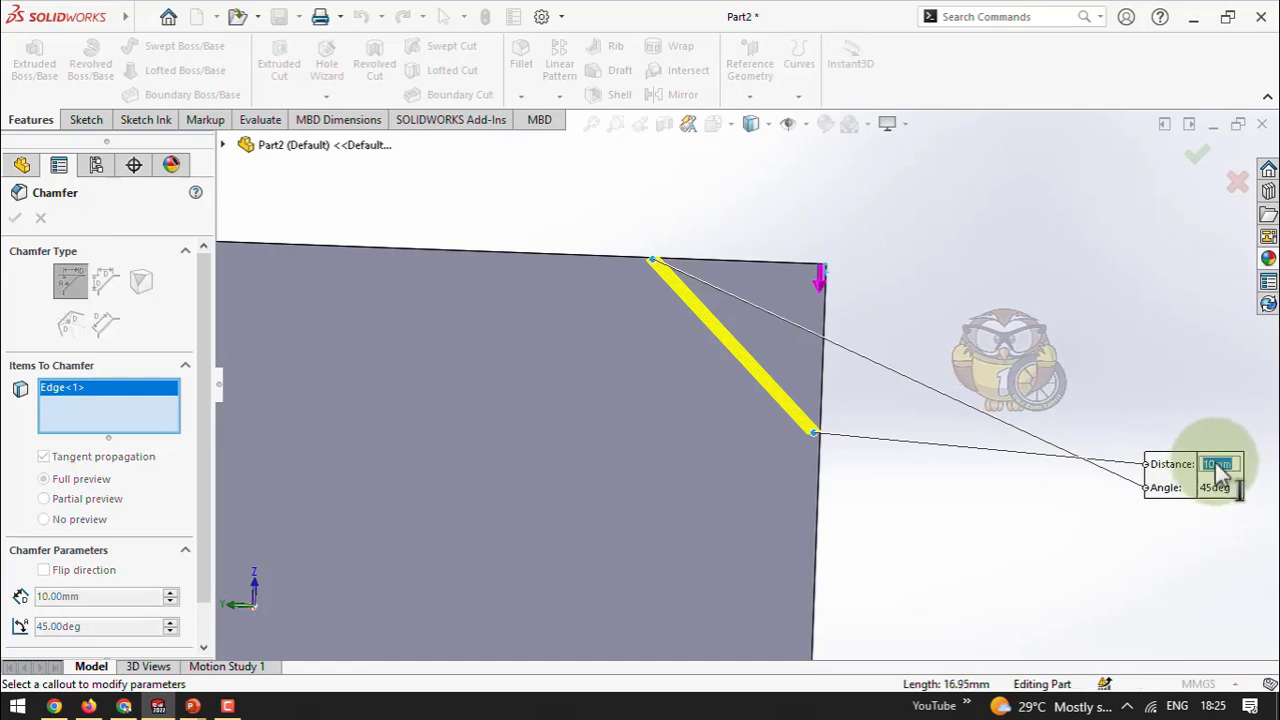
{"action": "type", "text": "20"}
{"action": "key", "text": "Return"}
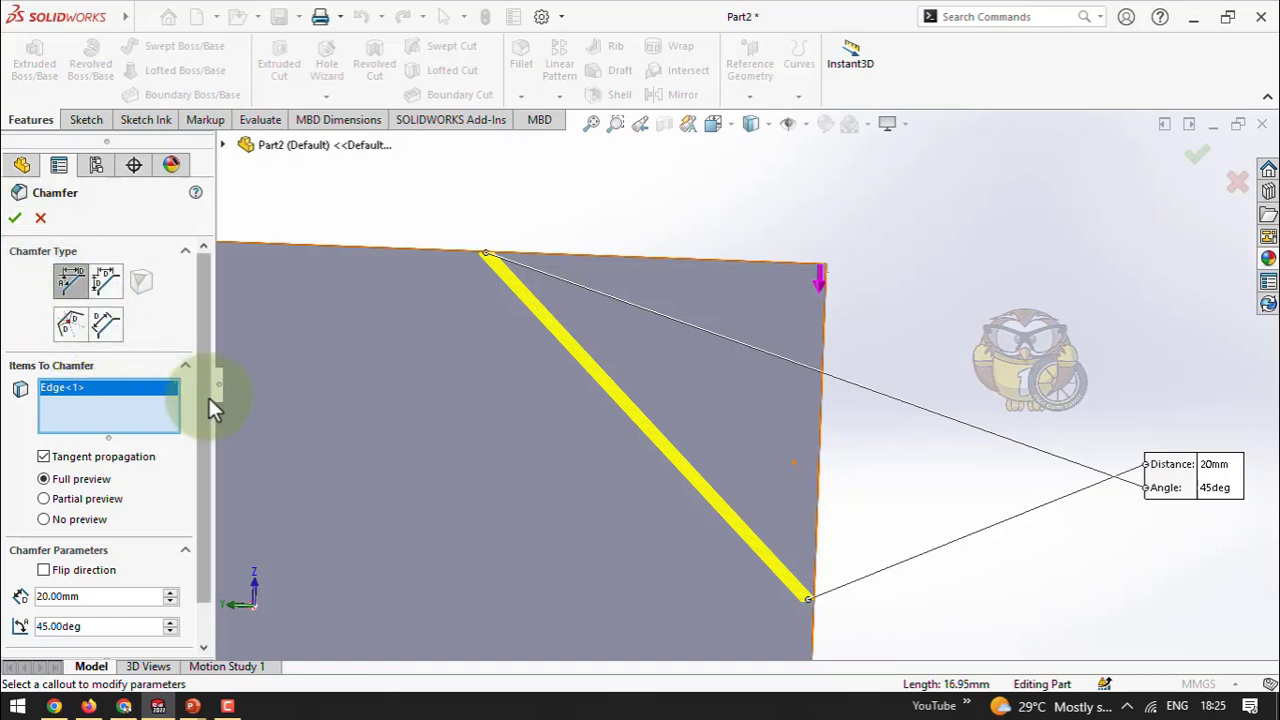
{"action": "scroll", "coordinate": [207, 397], "scroll_direction": "down", "scroll_amount": 1}
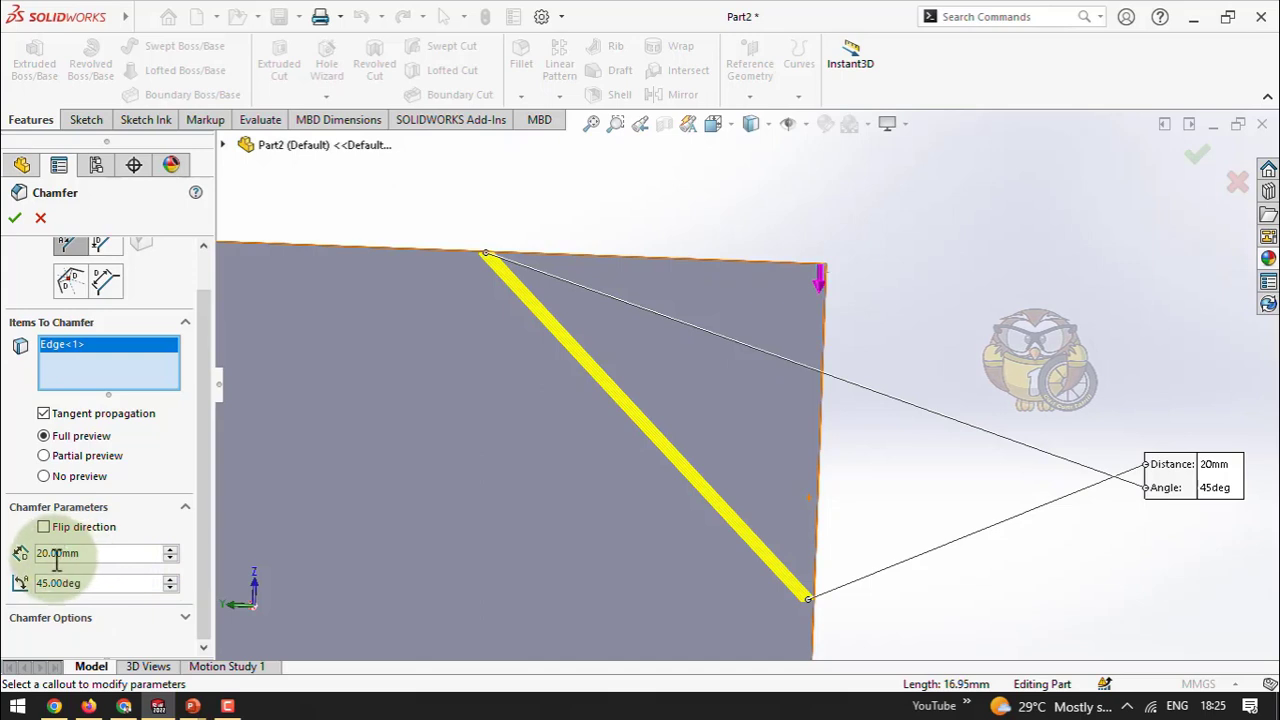
Apply the 20 mm, 45-degree Angle Distance chamfer to the upright's short top edge and inspect the result
{"action": "left_click", "coordinate": [14, 219]}
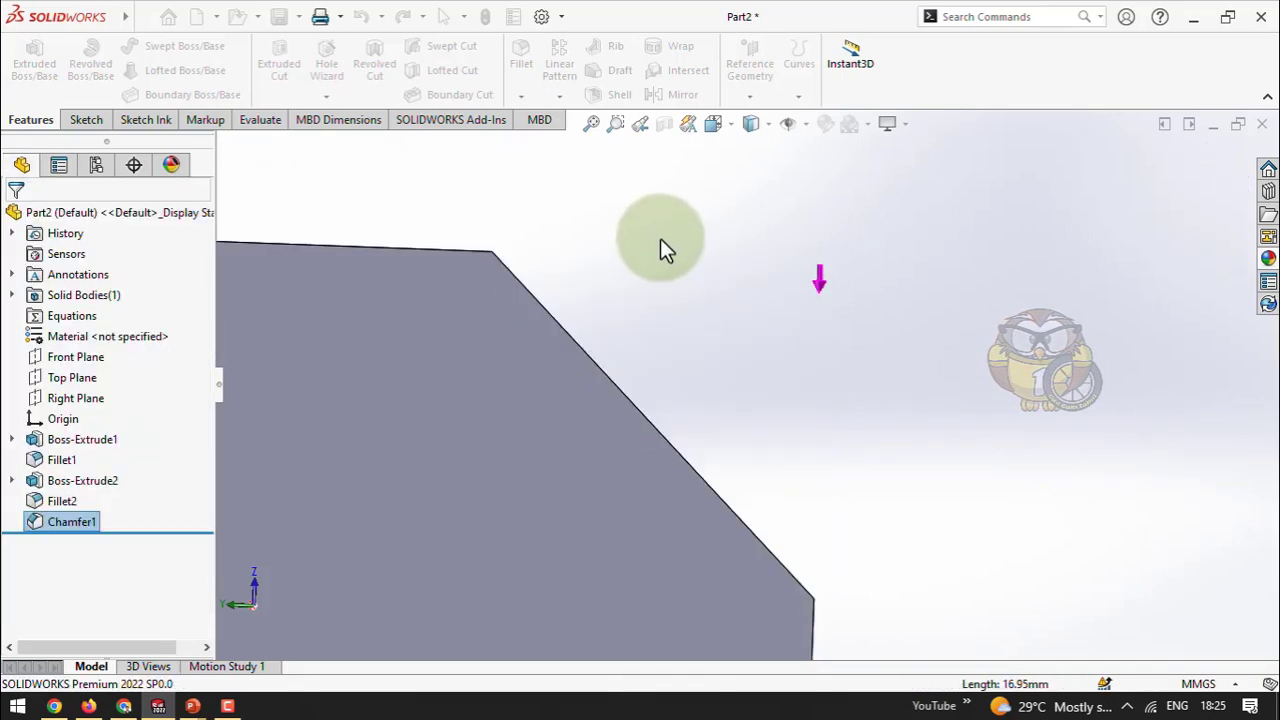
{"action": "scroll", "coordinate": [672, 268], "scroll_direction": "up", "scroll_amount": 2}
{"action": "middle_click_drag", "start_coordinate": [683, 289], "coordinate": [509, 563]}
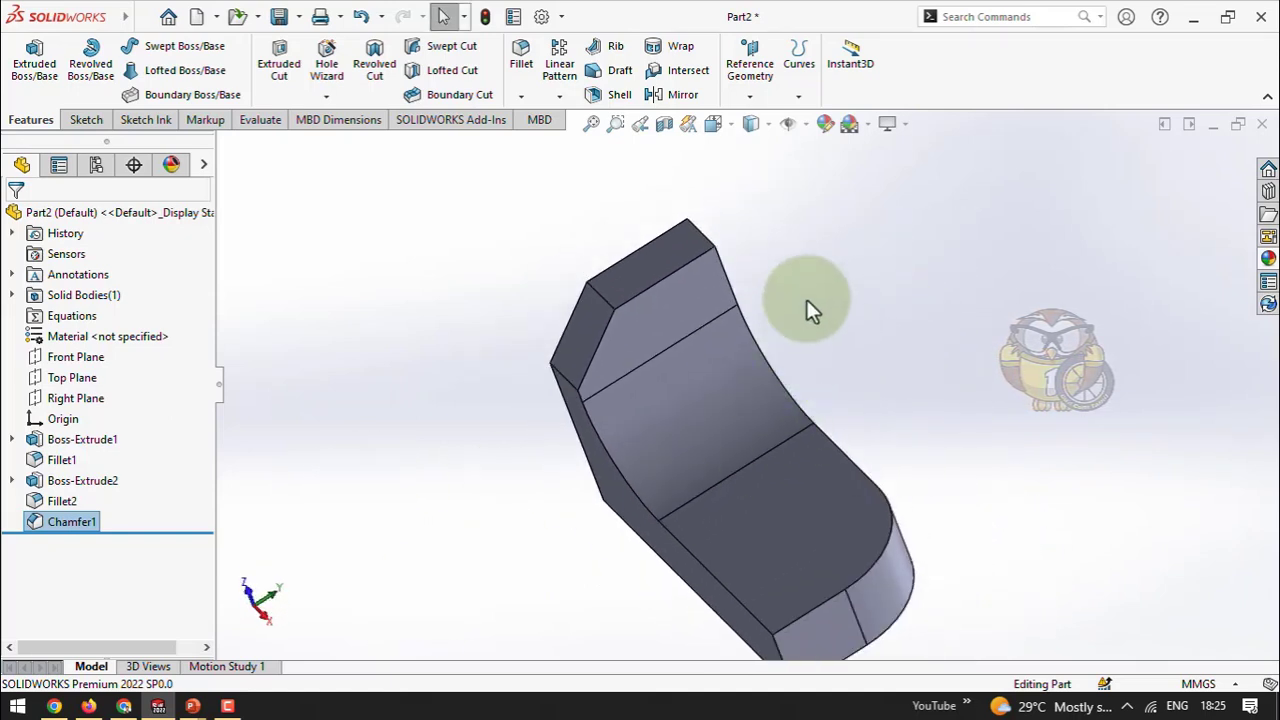
{"action": "left_click", "coordinate": [322, 435]}
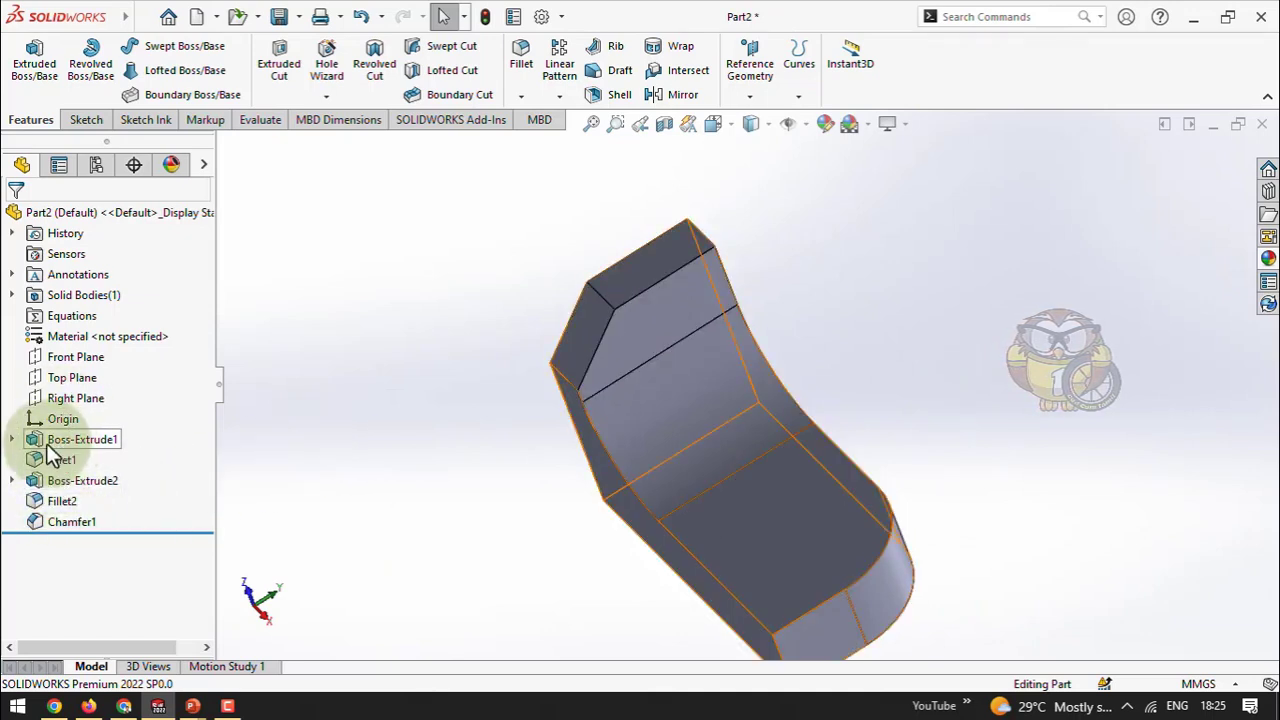
{"action": "middle_click_drag", "start_coordinate": [591, 434], "coordinate": [643, 330]}
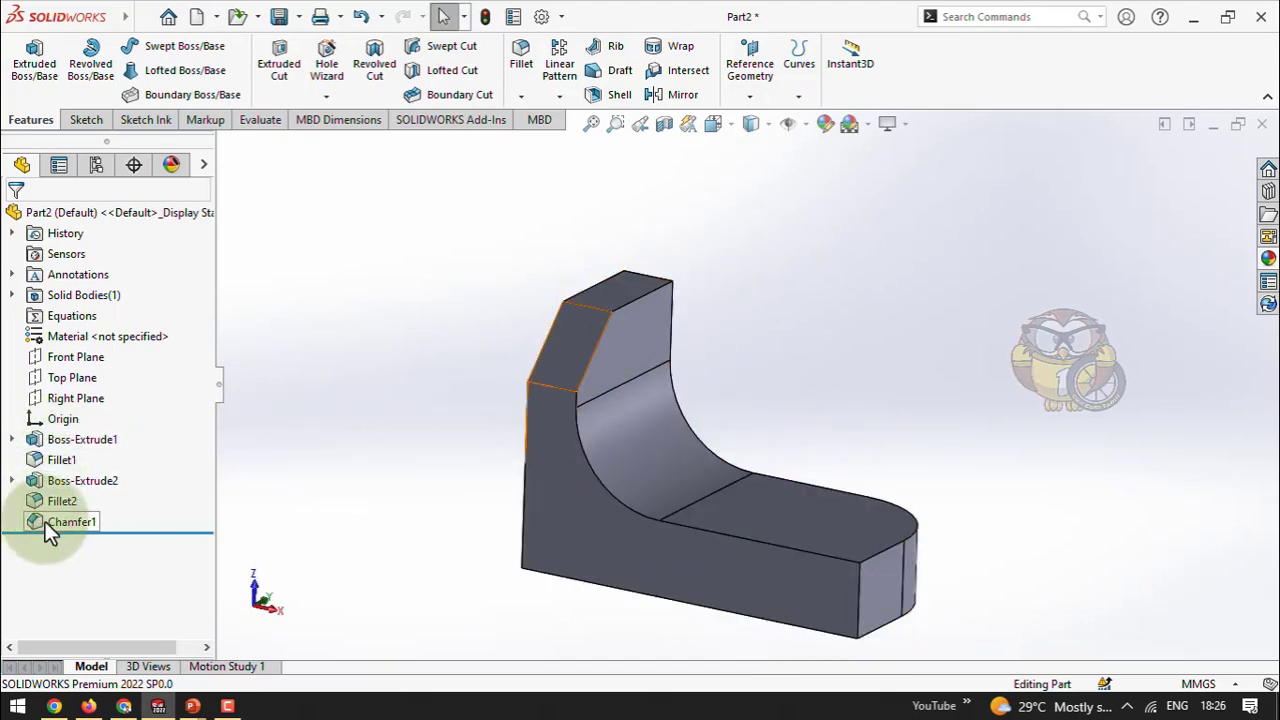
Inspect Sketch1 under the Boss-Extrude1 feature and clear the selection
{"action": "left_click", "coordinate": [56, 444]}
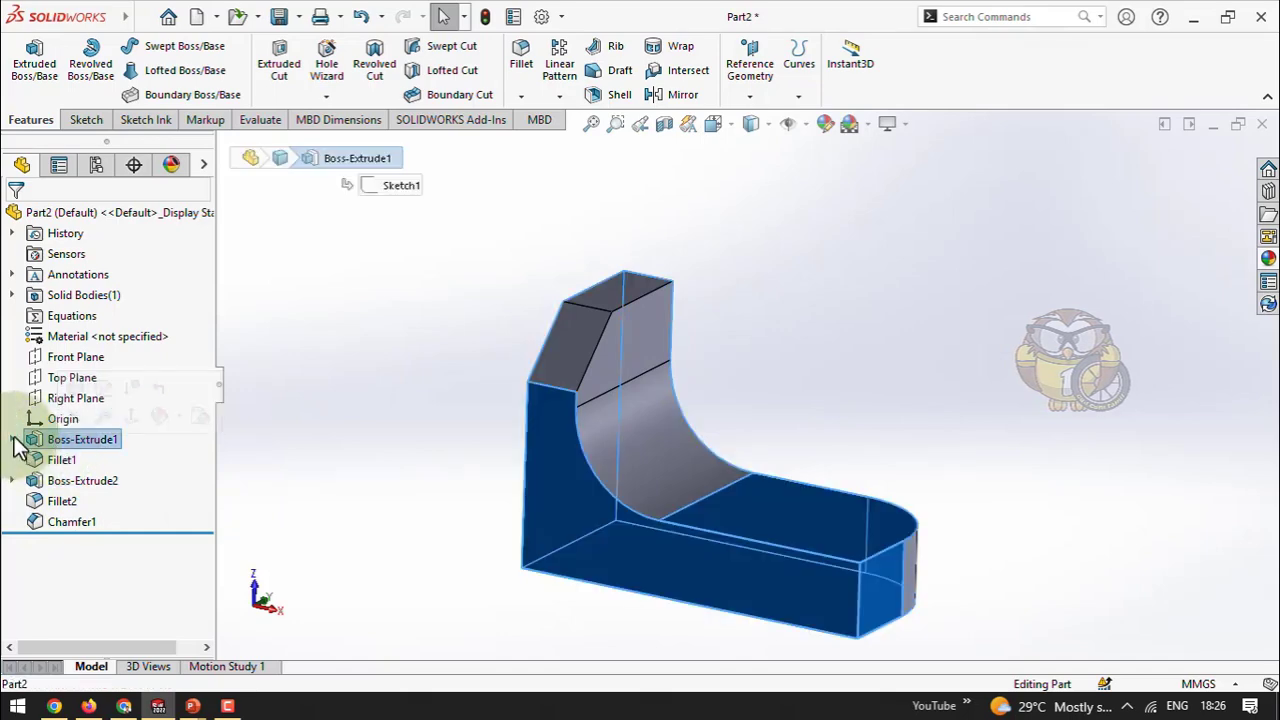
{"action": "left_click", "coordinate": [11, 439]}
{"action": "left_click", "coordinate": [80, 465]}
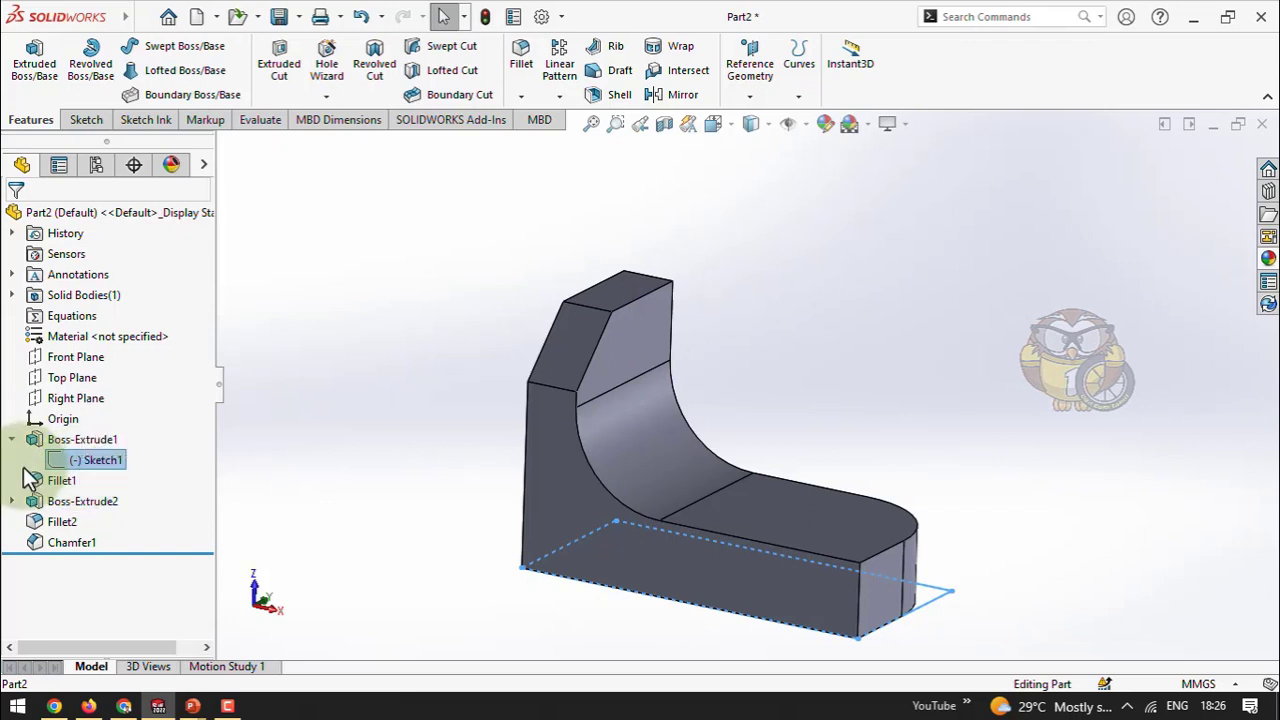
{"action": "left_click", "coordinate": [11, 439]}
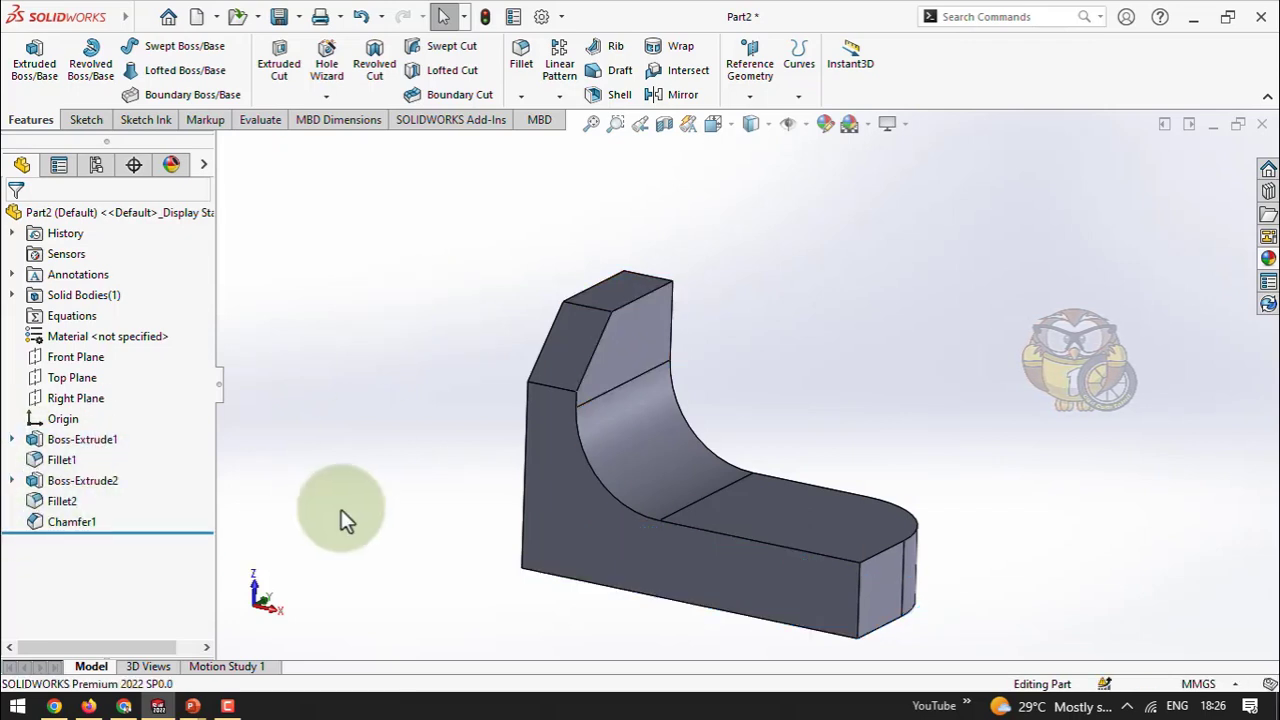
{"action": "left_click", "coordinate": [450, 500]}
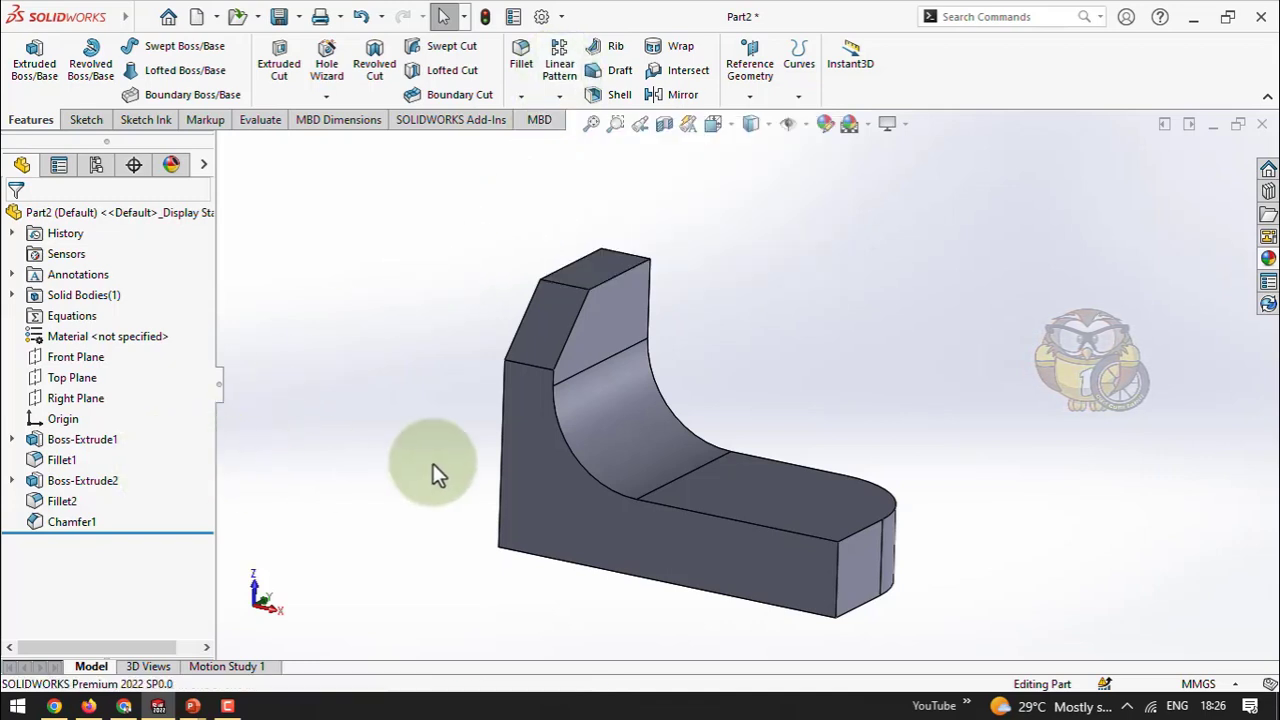
Delete Boss-Extrude1 together with its child features, keeping its absorbed base sketch
{"action": "left_click", "coordinate": [76, 448]}
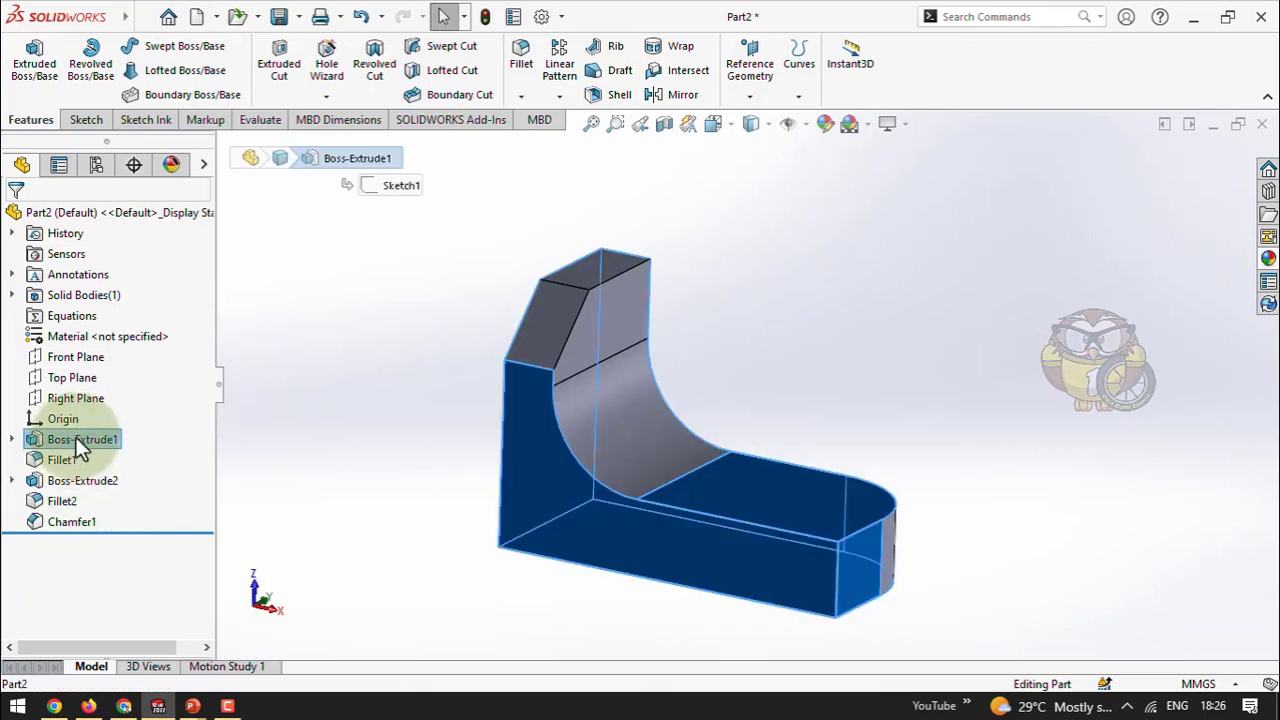
{"action": "right_click", "coordinate": [80, 447]}
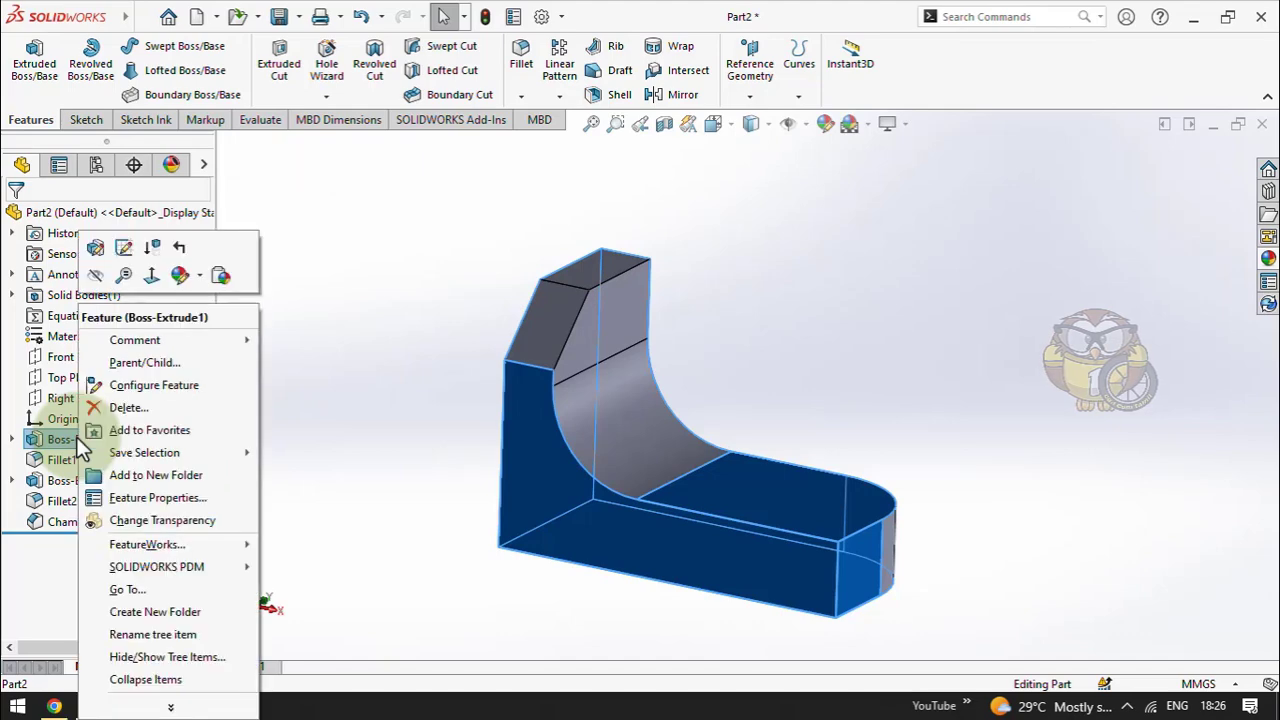
{"action": "left_click", "coordinate": [76, 447]}
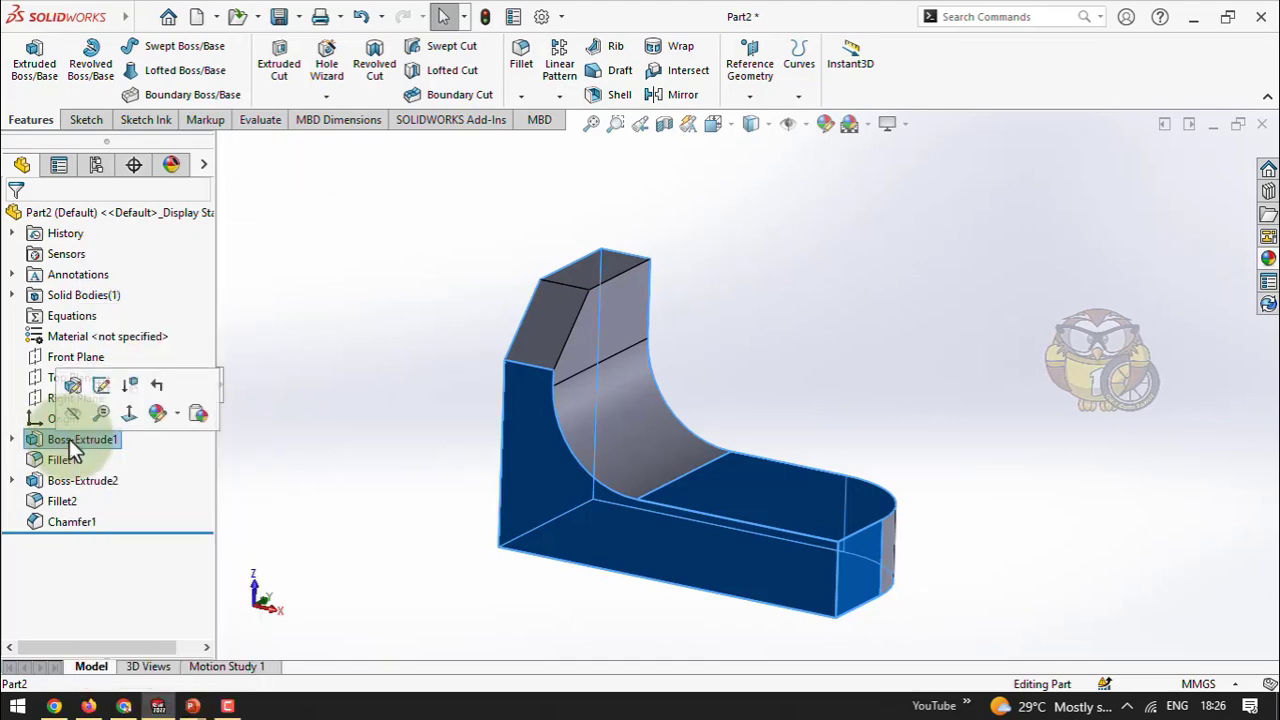
{"action": "right_click", "coordinate": [72, 447]}
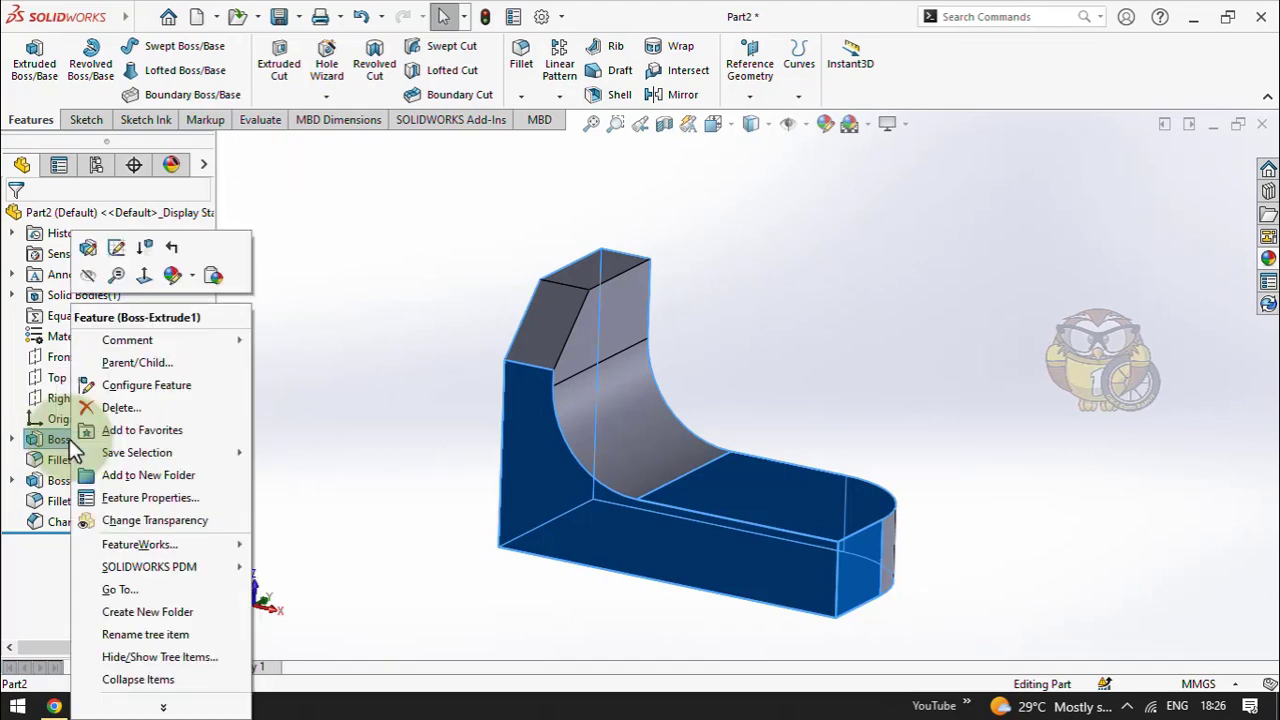
{"action": "left_click", "coordinate": [118, 410]}
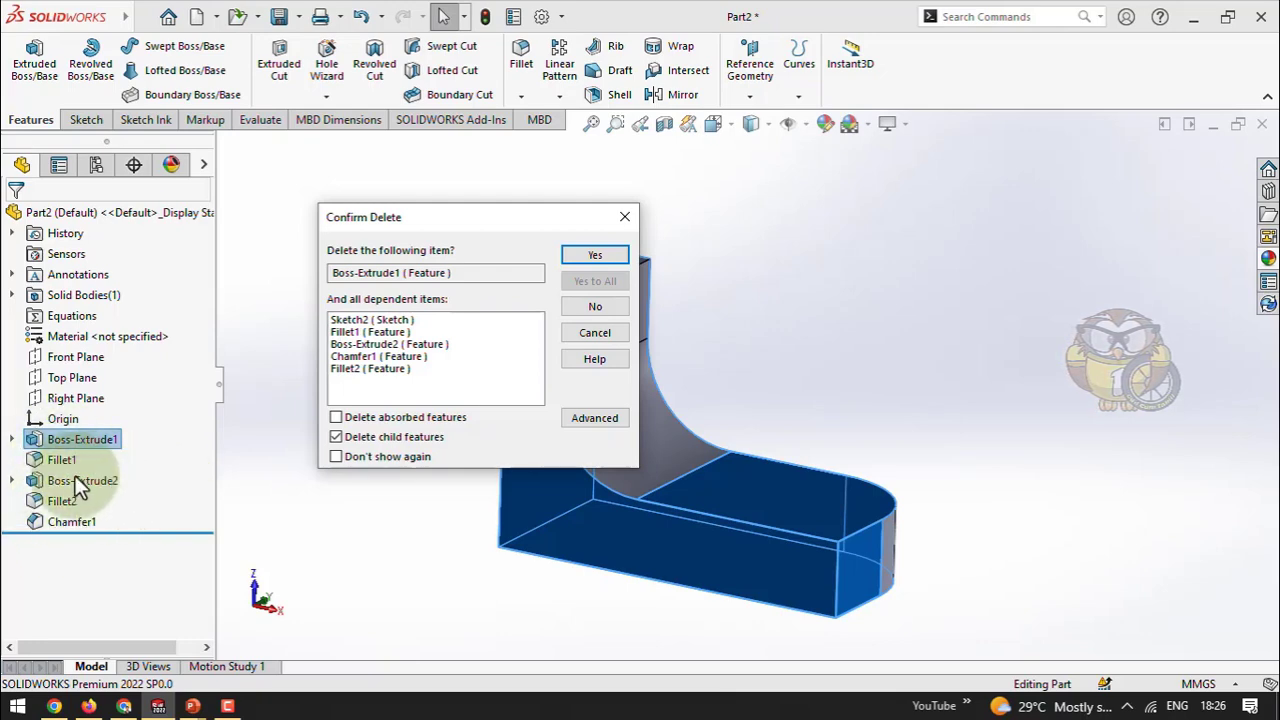
{"action": "left_click", "coordinate": [596, 256]}
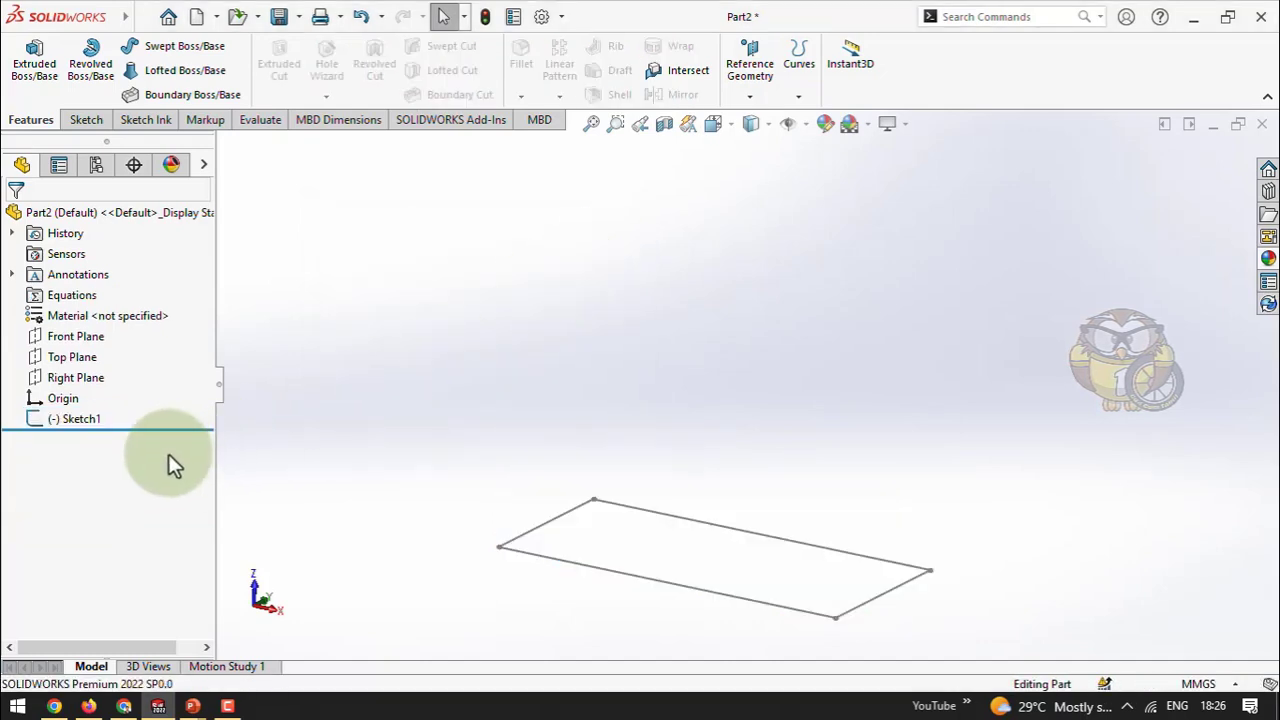
Extrude the remaining rectangular sketch 11 mm upward into a flat plate with a Blind end condition
{"action": "middle_click_drag", "start_coordinate": [593, 388], "coordinate": [517, 383]}
{"action": "mouse_move", "coordinate": [771, 438]}
{"action": "middle_mouse_down"}
{"action": "mouse_move", "coordinate": [777, 520]}
{"action": "mouse_move", "coordinate": [843, 584]}
{"action": "middle_mouse_up"}
{"action": "scroll", "coordinate": [835, 588], "scroll_direction": "down", "scroll_amount": 3}
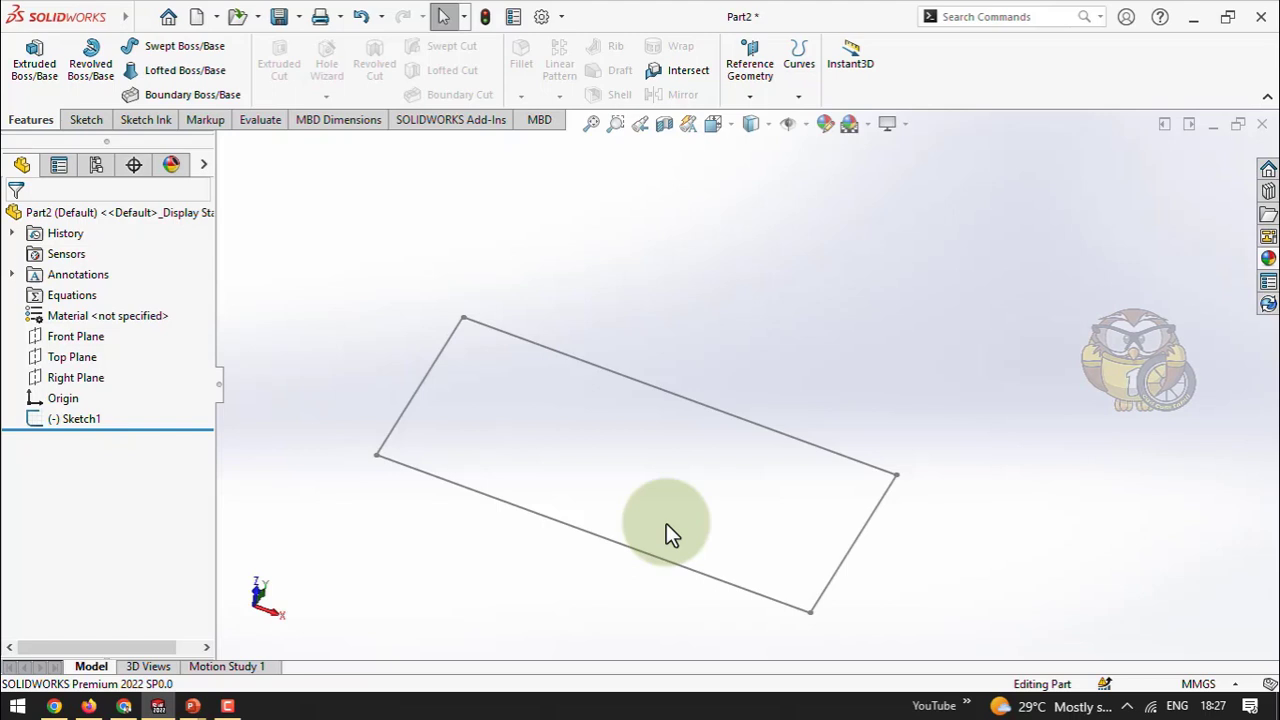
{"action": "mouse_move", "coordinate": [666, 523]}
{"action": "middle_mouse_down"}
{"action": "mouse_move", "coordinate": [523, 403]}
{"action": "mouse_move", "coordinate": [623, 456]}
{"action": "middle_mouse_up"}
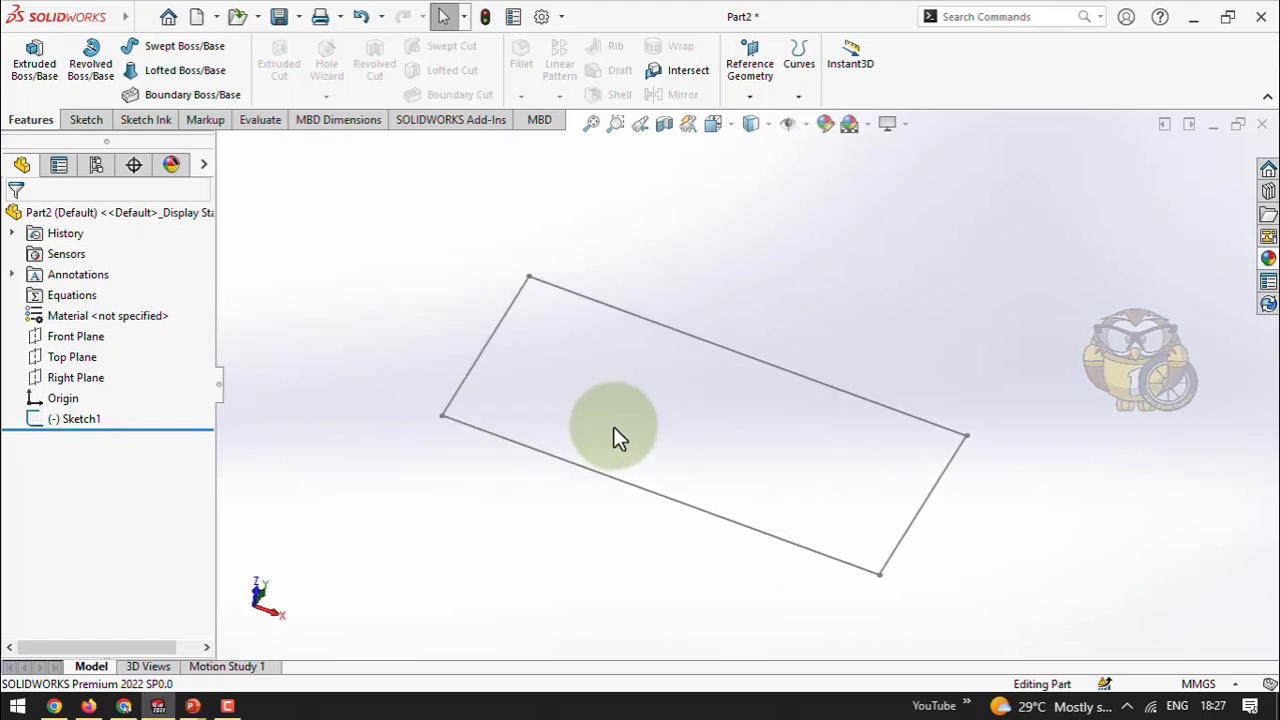
{"action": "left_click", "coordinate": [34, 55]}
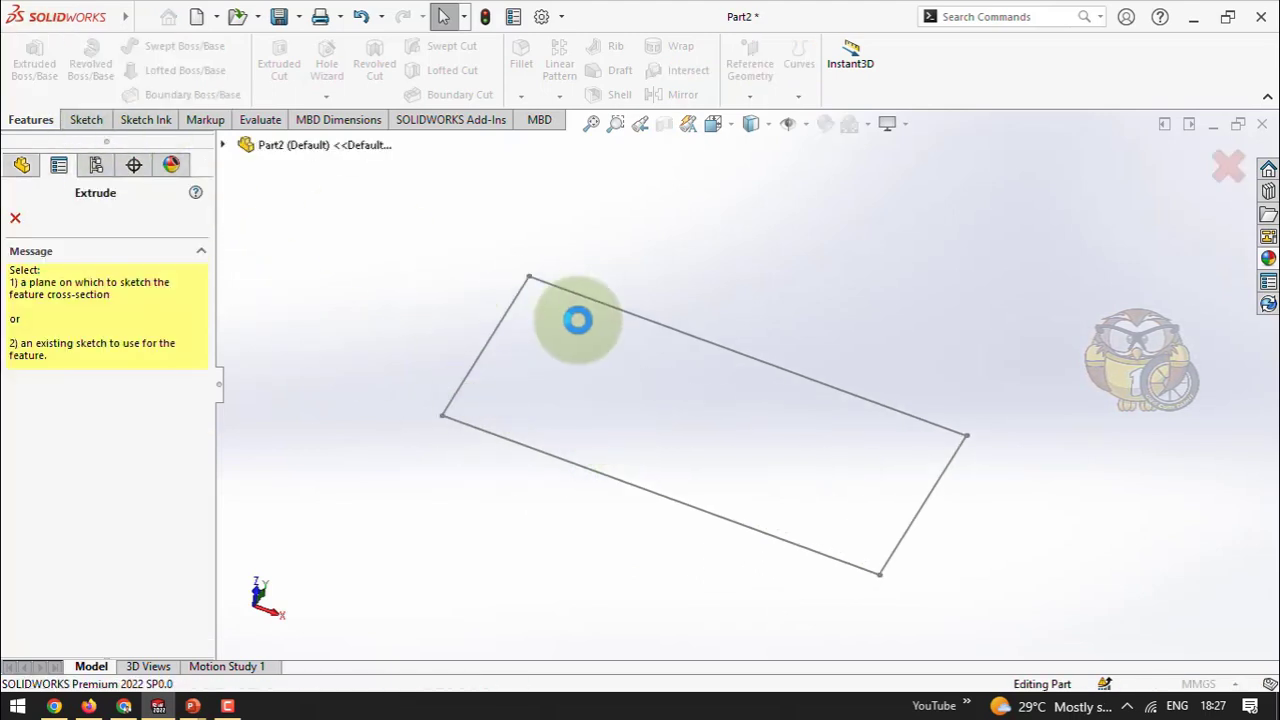
{"action": "left_click", "coordinate": [575, 314]}
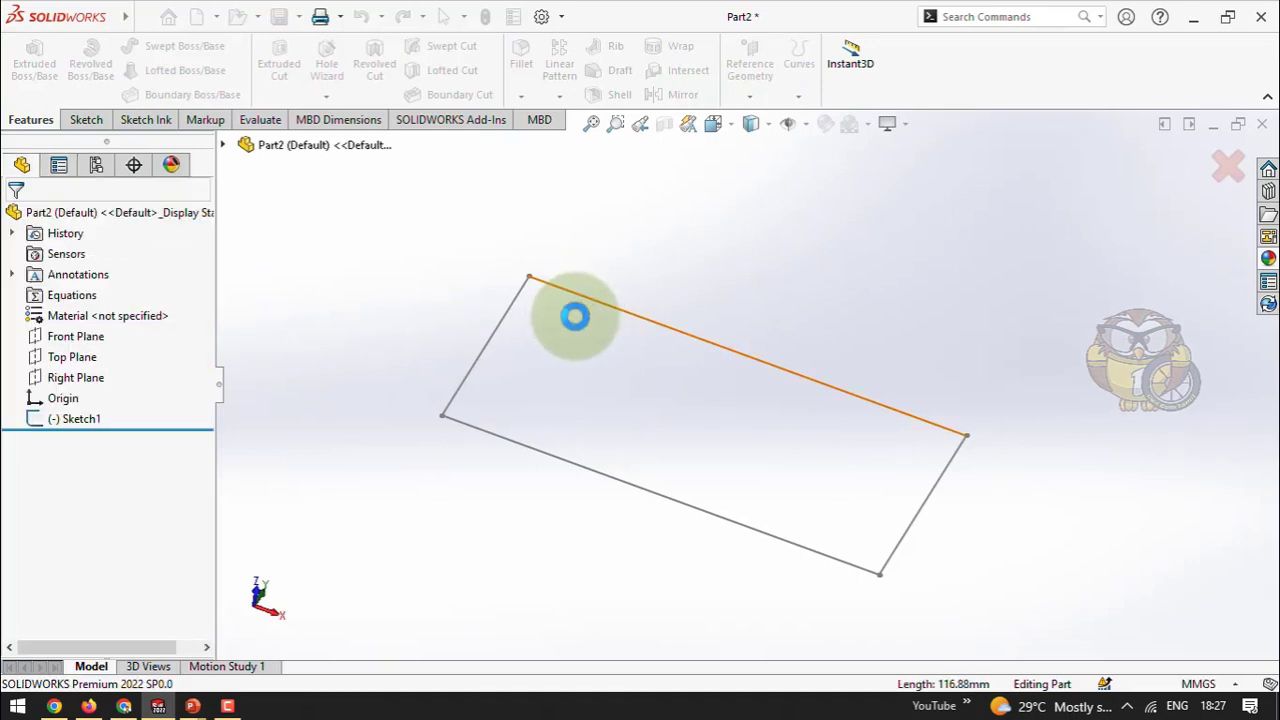
{"action": "left_click", "coordinate": [568, 318]}
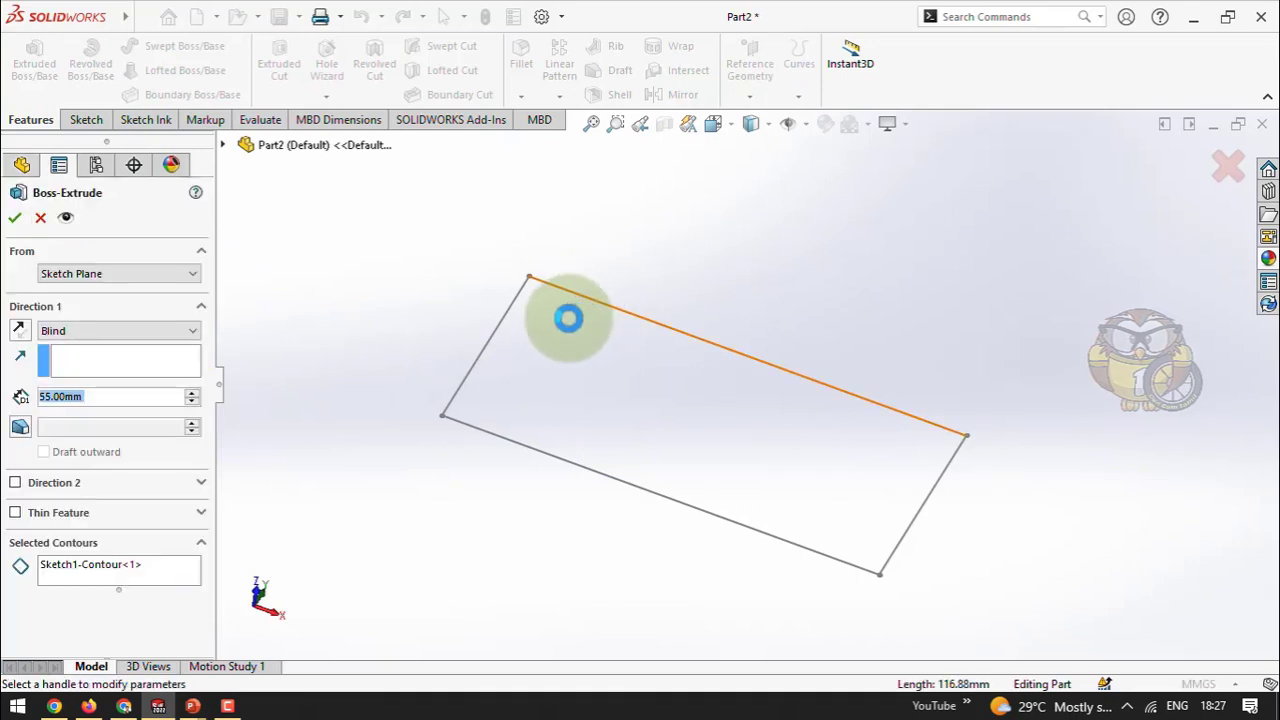
{"action": "left_click_drag", "start_coordinate": [728, 246], "coordinate": [705, 398]}
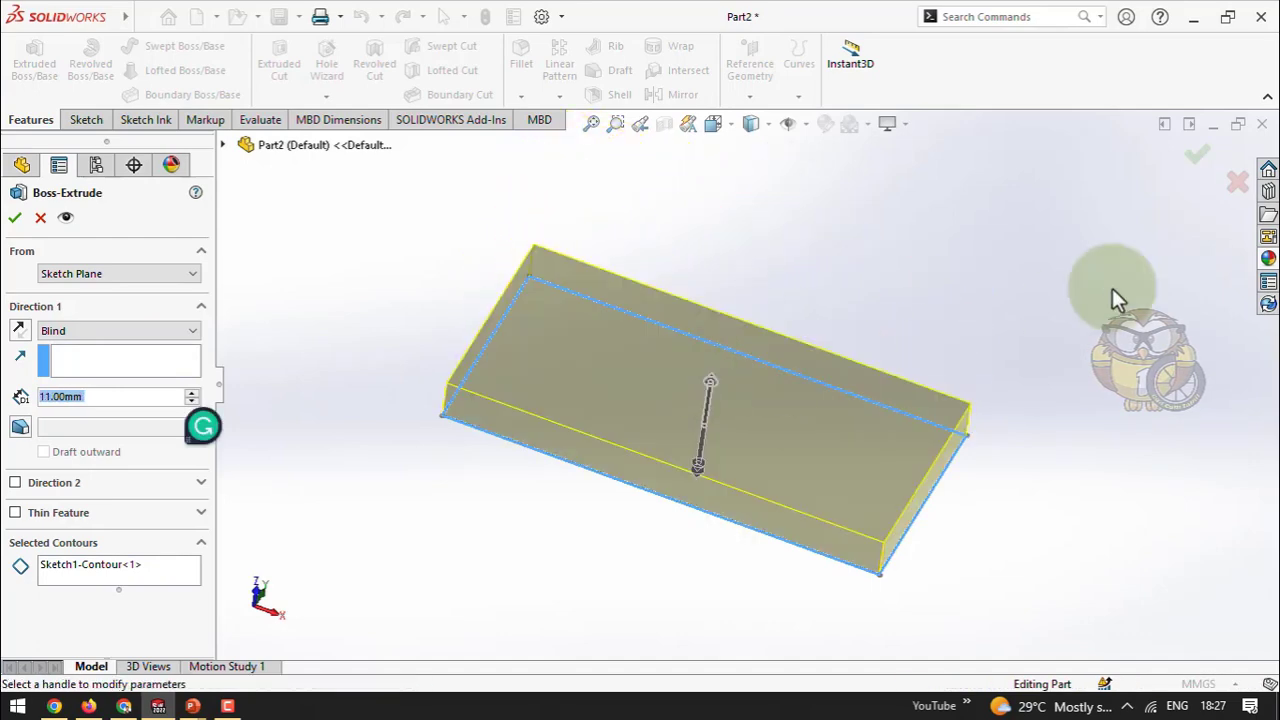
{"action": "left_click", "coordinate": [1204, 157]}
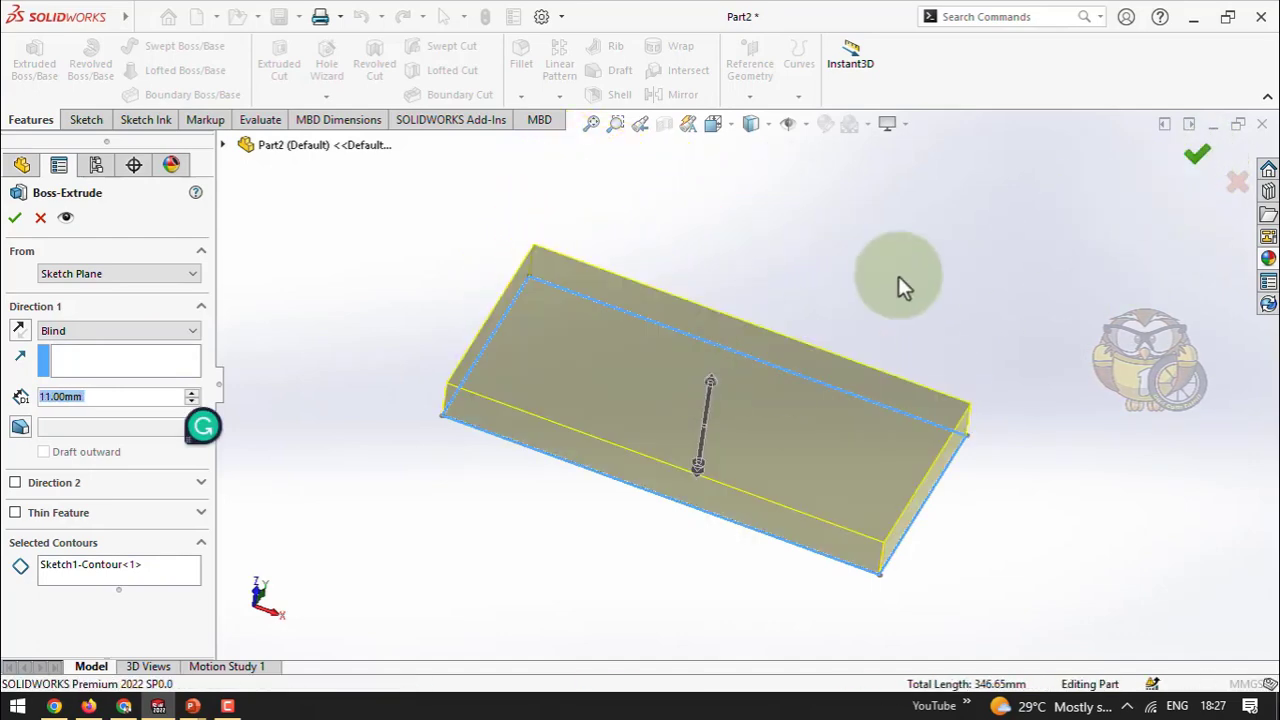
On the plate's top face, sketch a circle of about 4.2 mm radius near the corner at the origin
{"action": "middle_click_drag", "start_coordinate": [742, 281], "coordinate": [631, 390]}
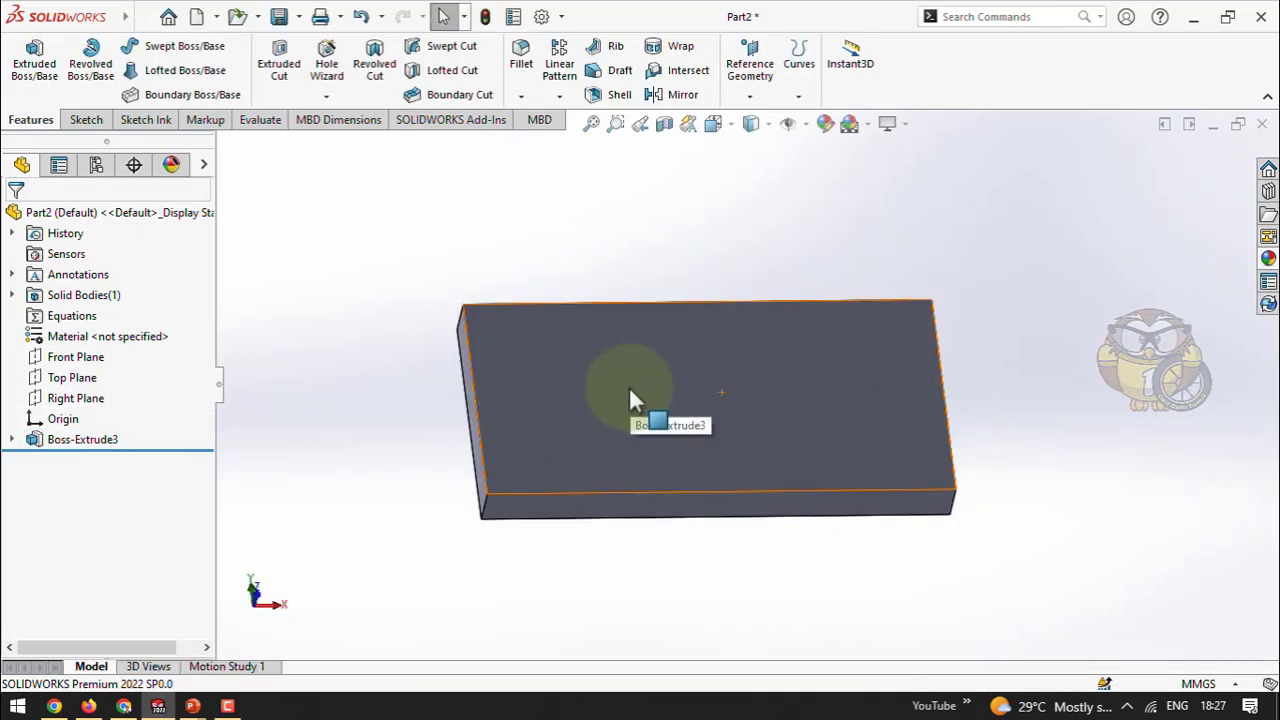
{"action": "left_click", "coordinate": [629, 388]}
{"action": "left_click", "coordinate": [713, 335]}
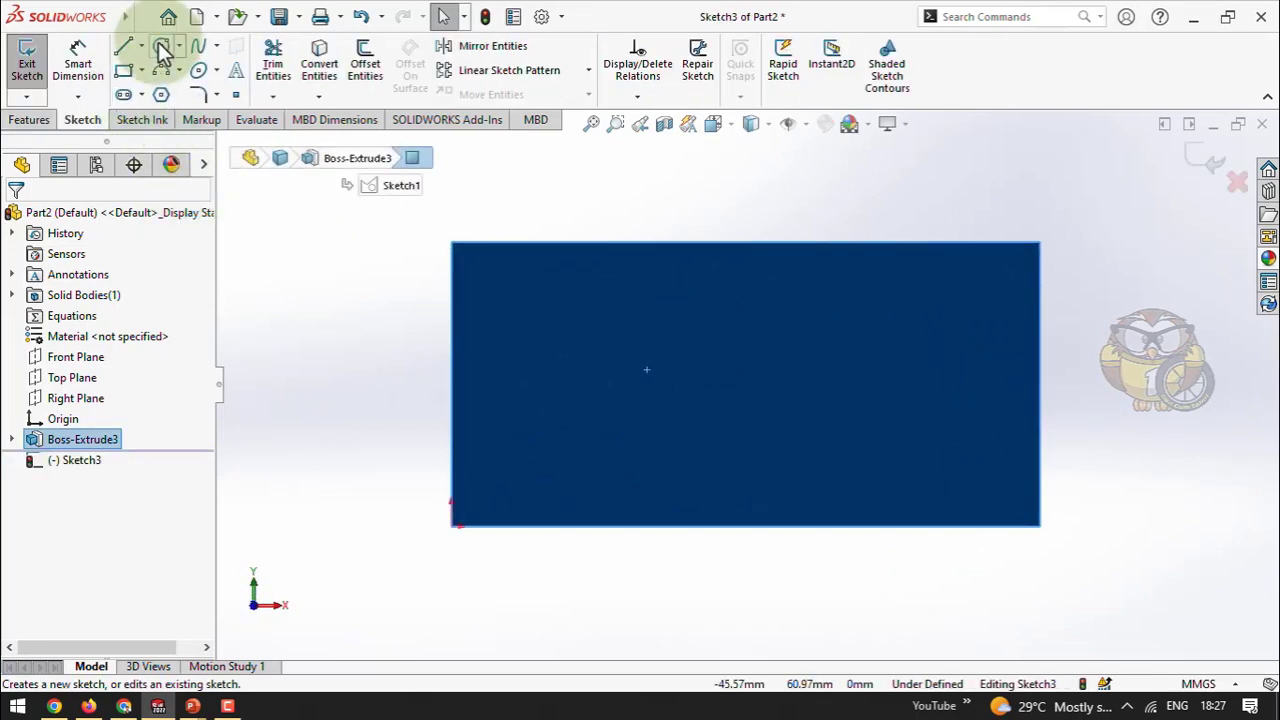
{"action": "left_click", "coordinate": [159, 47]}
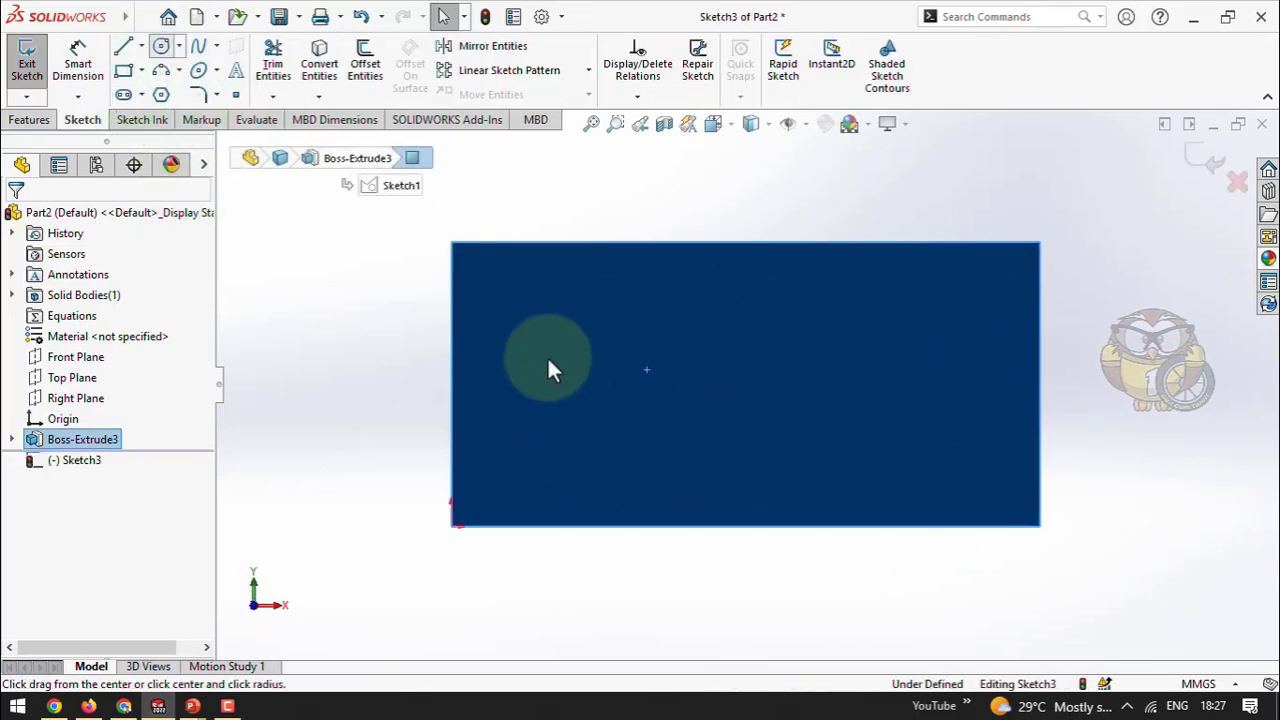
{"action": "left_click", "coordinate": [487, 484]}
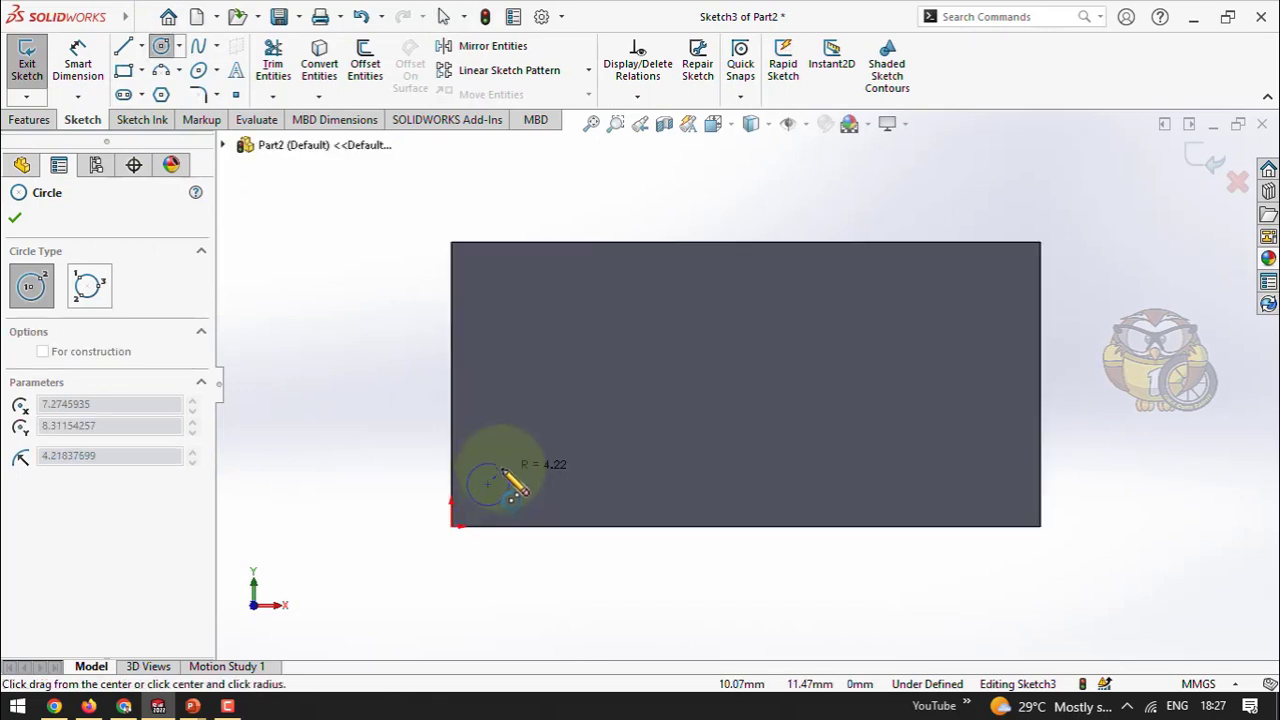
{"action": "left_click", "coordinate": [503, 468]}
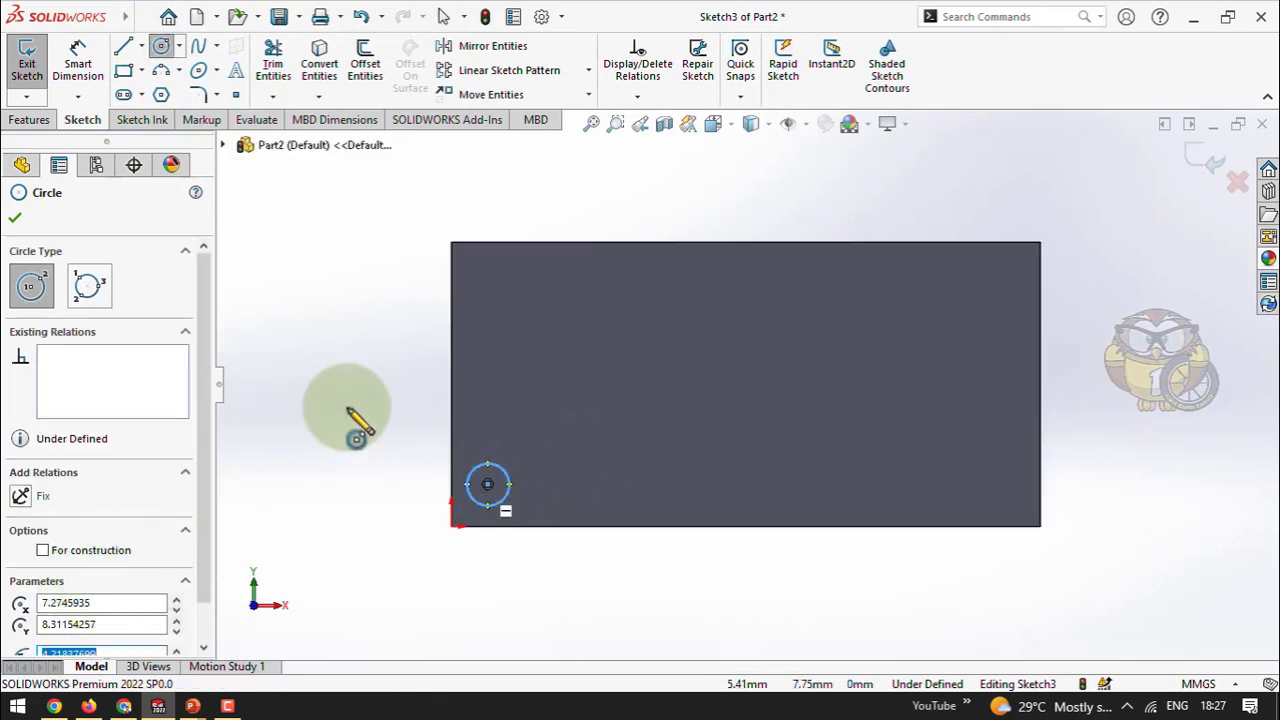
{"action": "left_click", "coordinate": [15, 218]}
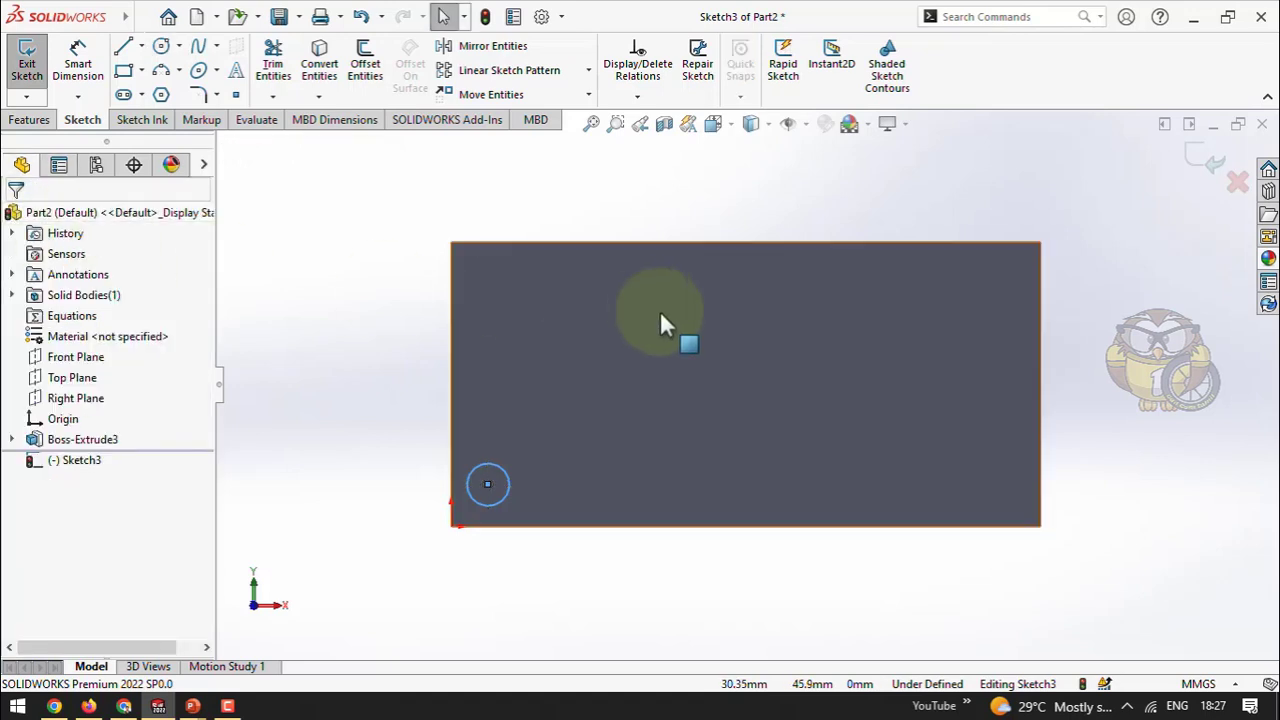
Extrude the corner circle 45 mm upward into a cylindrical post merged with the plate
{"action": "middle_click_drag", "start_coordinate": [673, 363], "coordinate": [665, 208]}
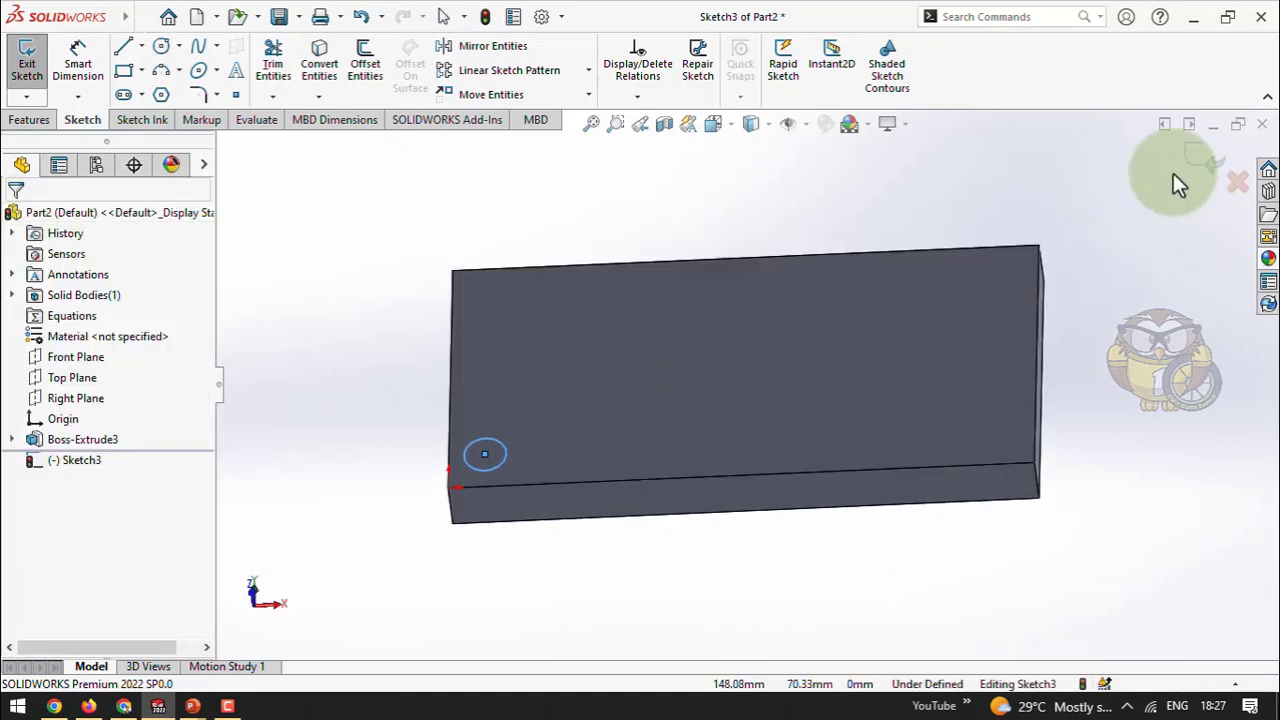
{"action": "left_click", "coordinate": [39, 120]}
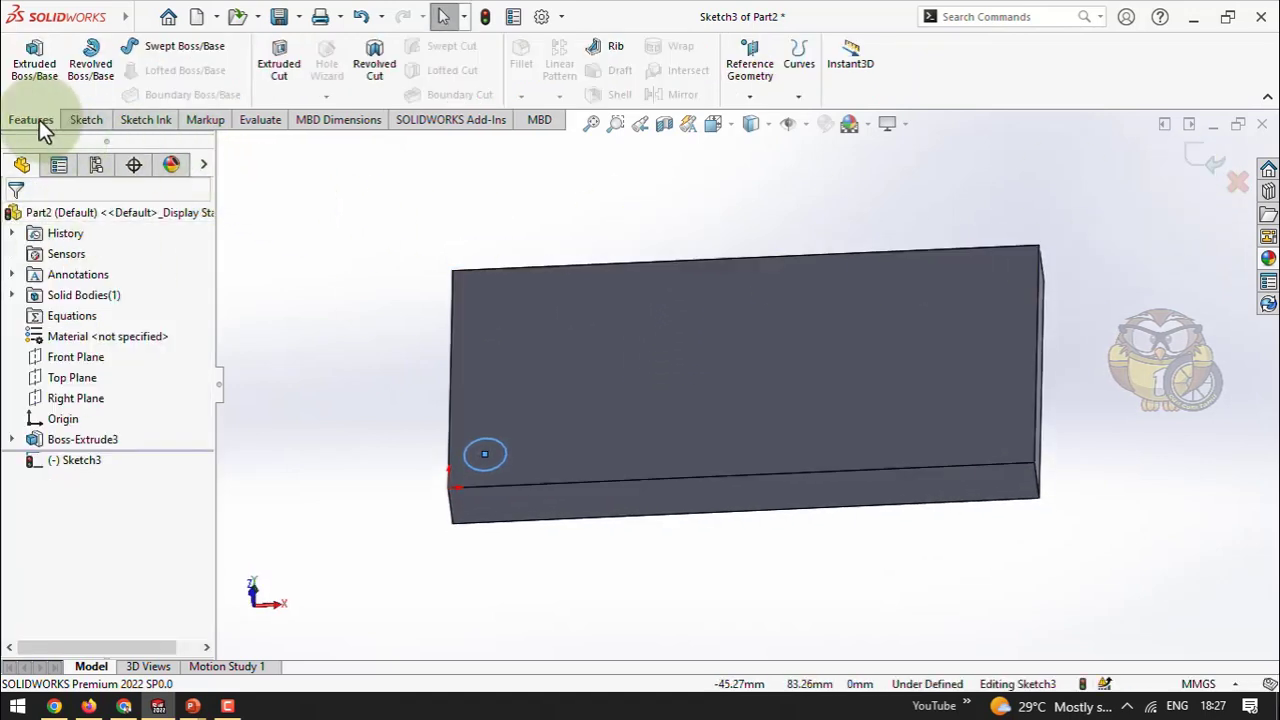
{"action": "left_click", "coordinate": [40, 70]}
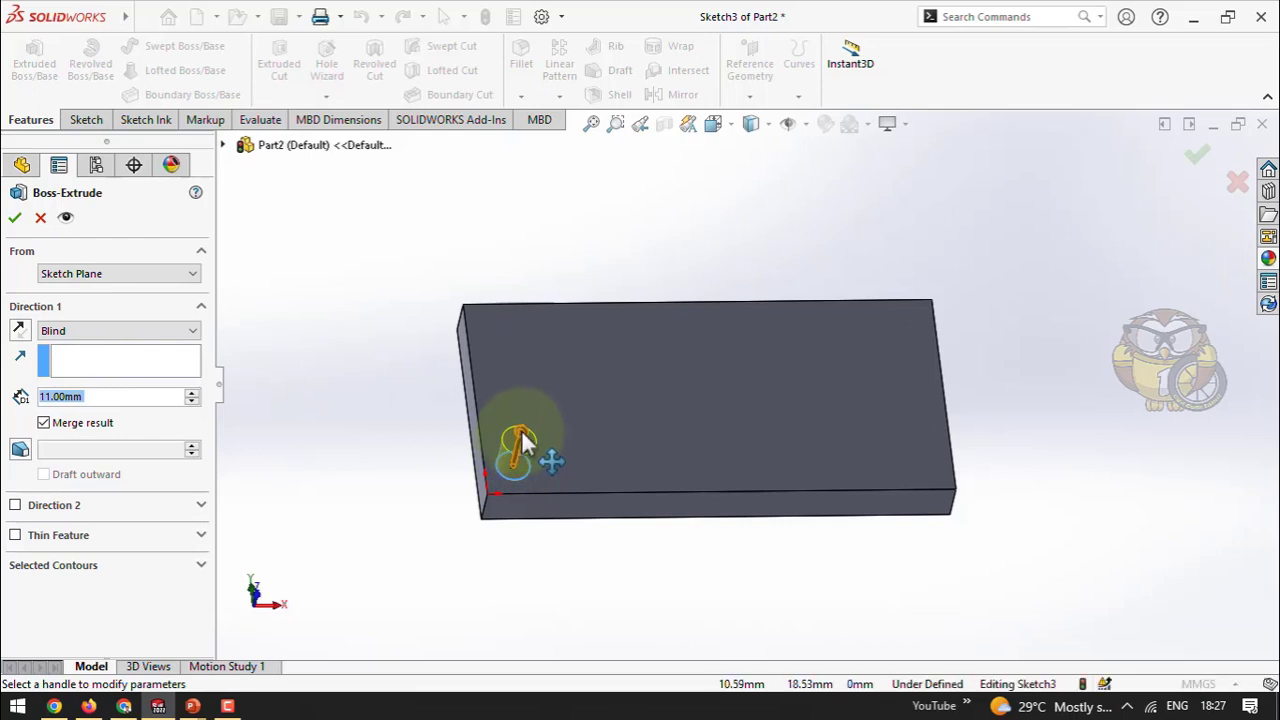
{"action": "left_click_drag", "start_coordinate": [522, 440], "coordinate": [537, 360]}
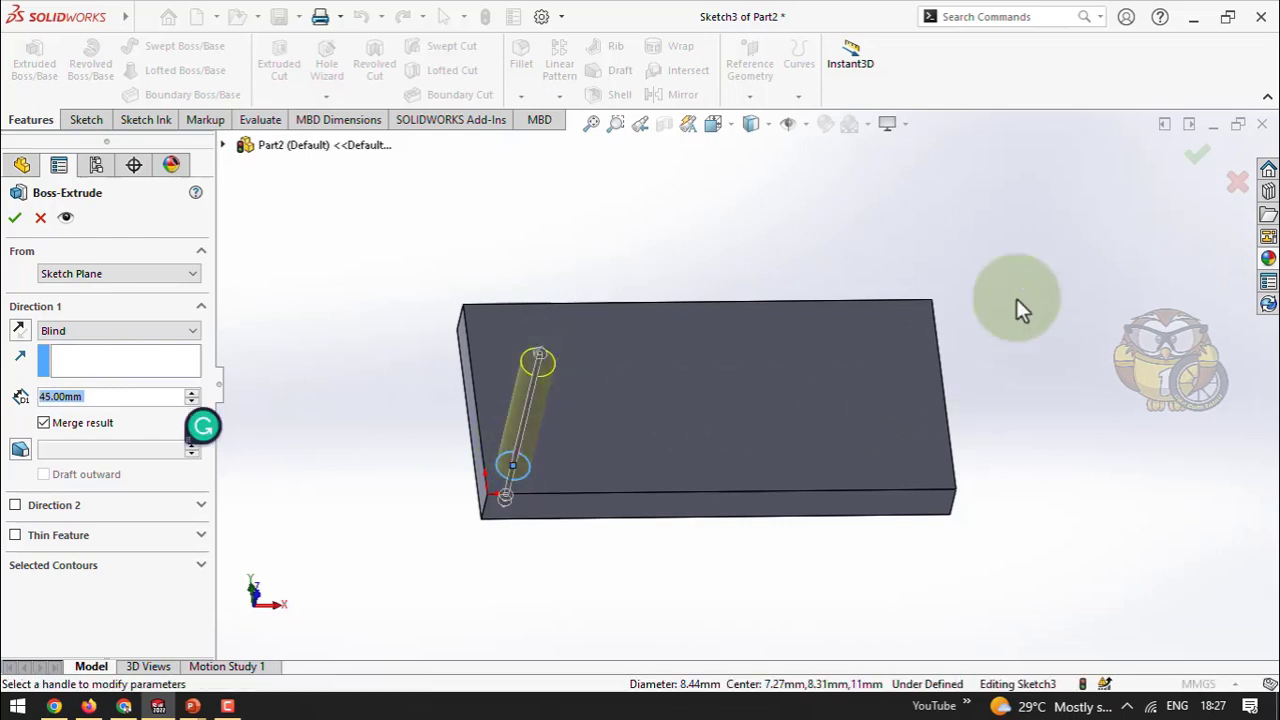
{"action": "left_click", "coordinate": [1194, 155]}
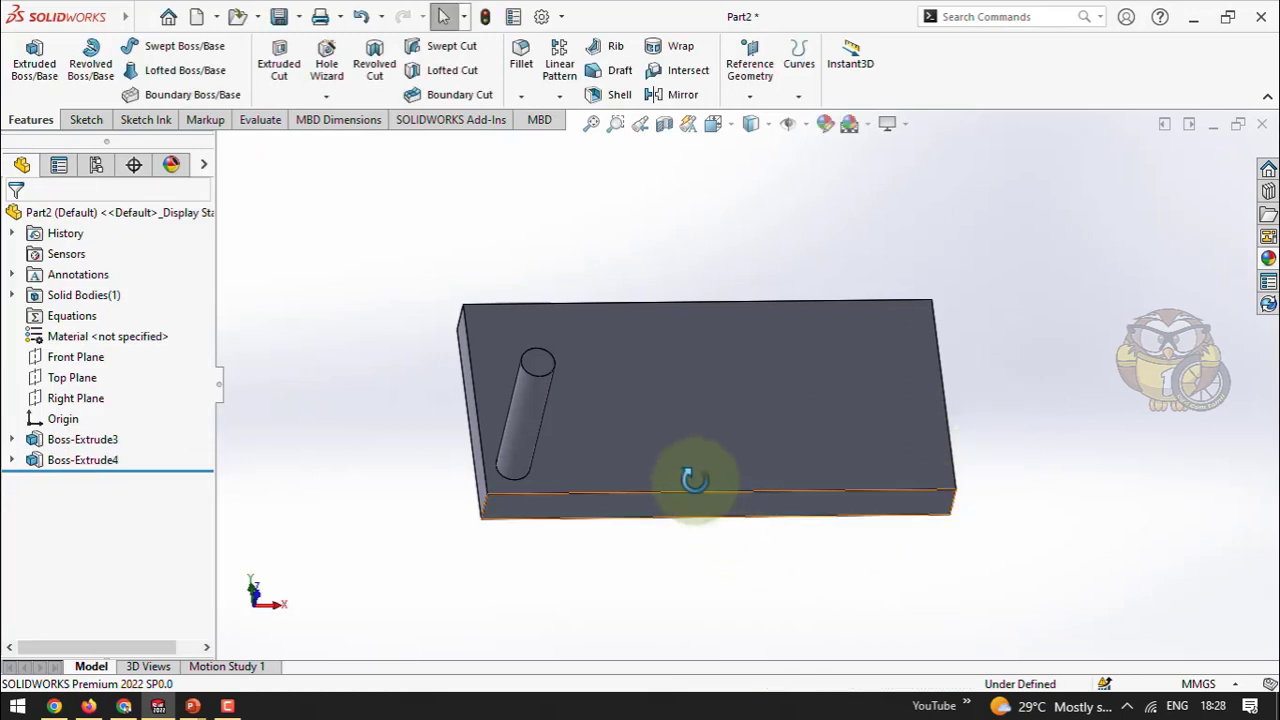
{"action": "middle_click_drag", "start_coordinate": [694, 479], "coordinate": [656, 408]}
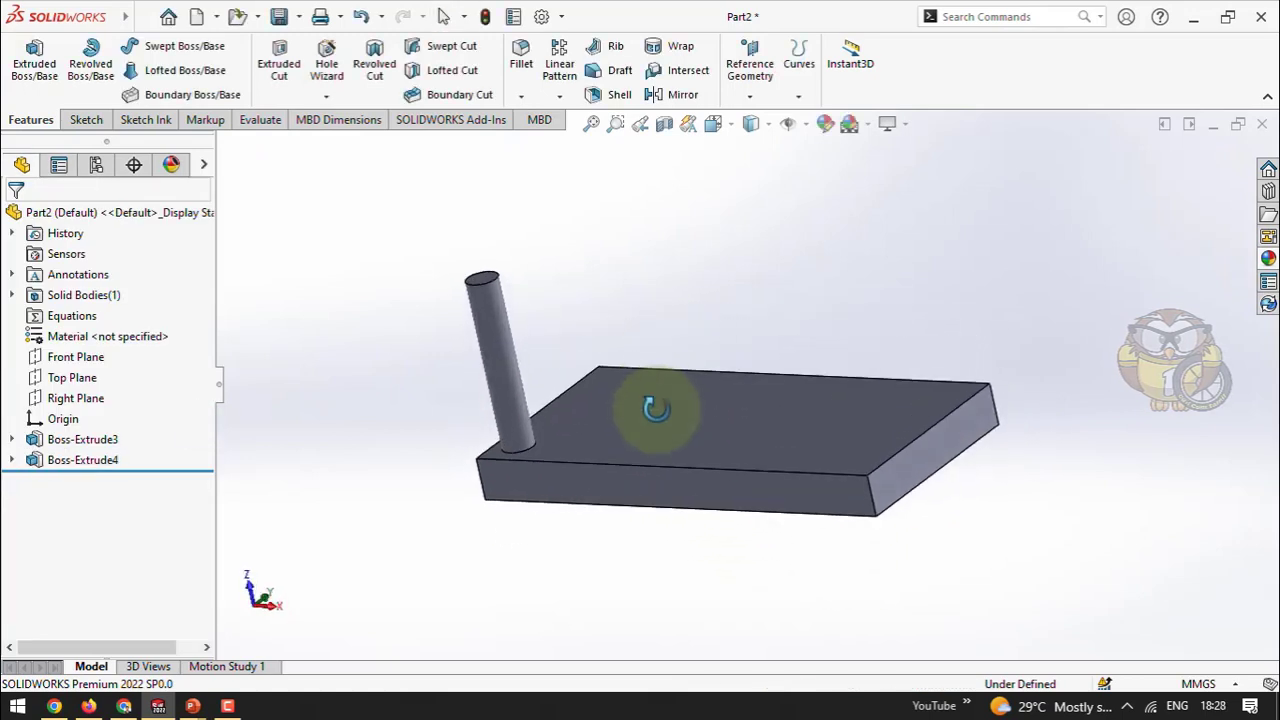
{"action": "left_click", "coordinate": [497, 346]}
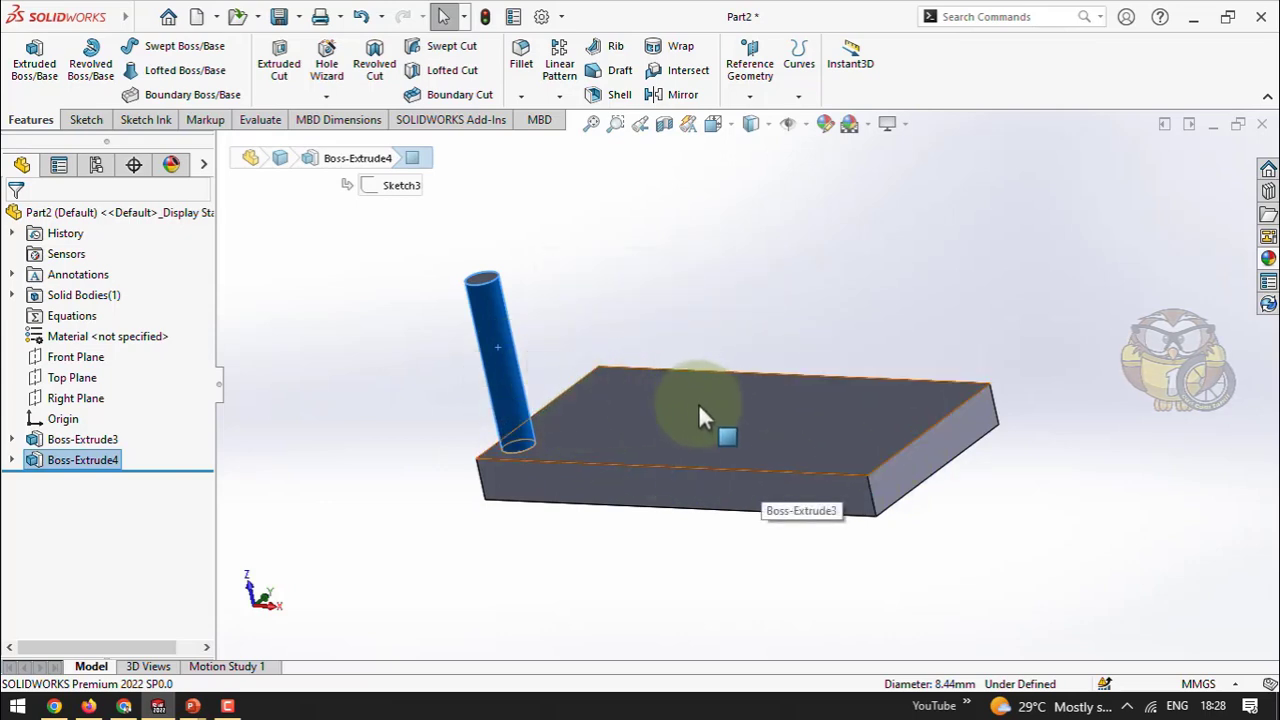
{"action": "middle_click_drag", "start_coordinate": [702, 418], "coordinate": [729, 434]}
{"action": "middle_click_drag", "start_coordinate": [623, 386], "coordinate": [777, 451]}
{"action": "left_click", "coordinate": [777, 257]}
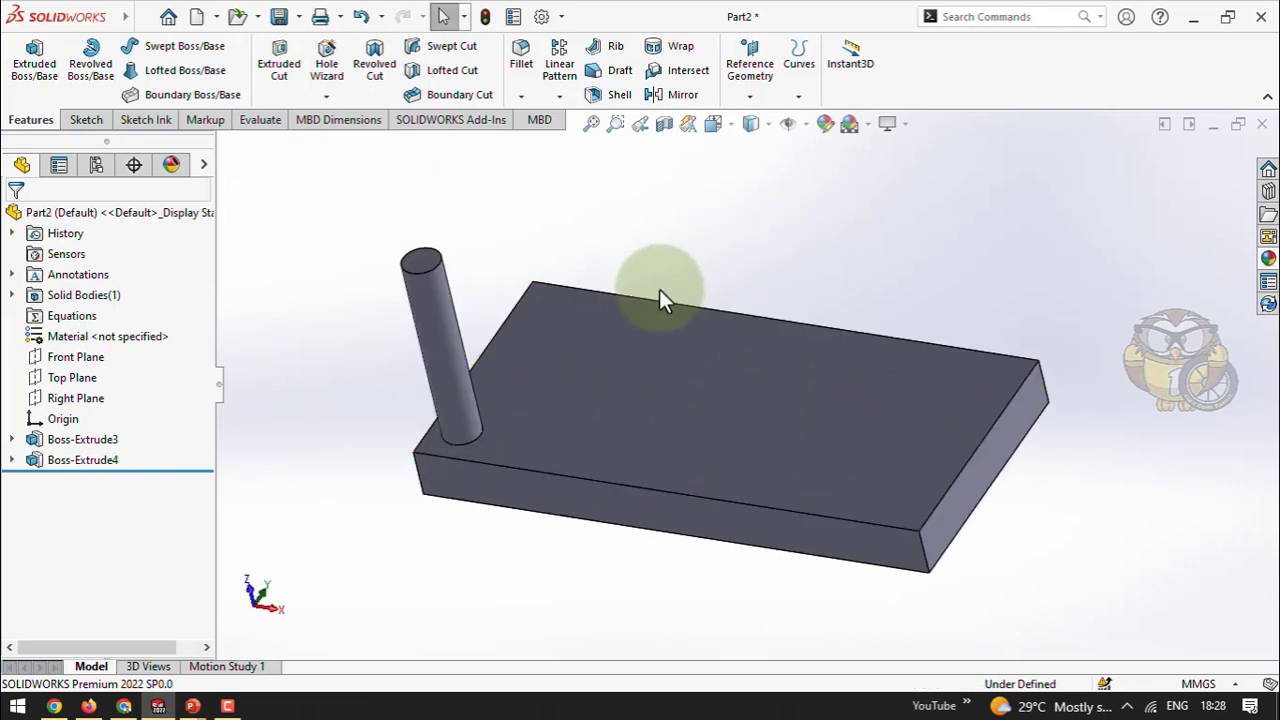
Start a Linear Pattern with the plate's long front top edge as the reference for Direction 1
{"action": "left_click", "coordinate": [556, 97]}
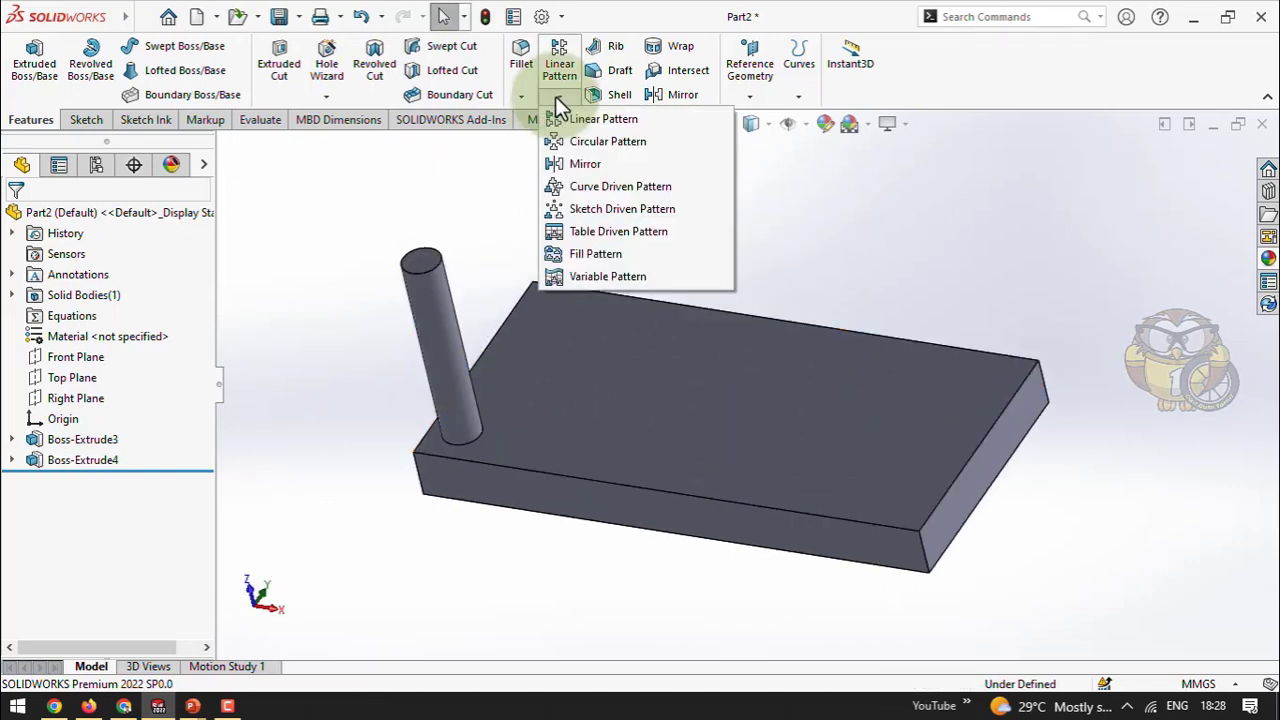
{"action": "left_click", "coordinate": [654, 118]}
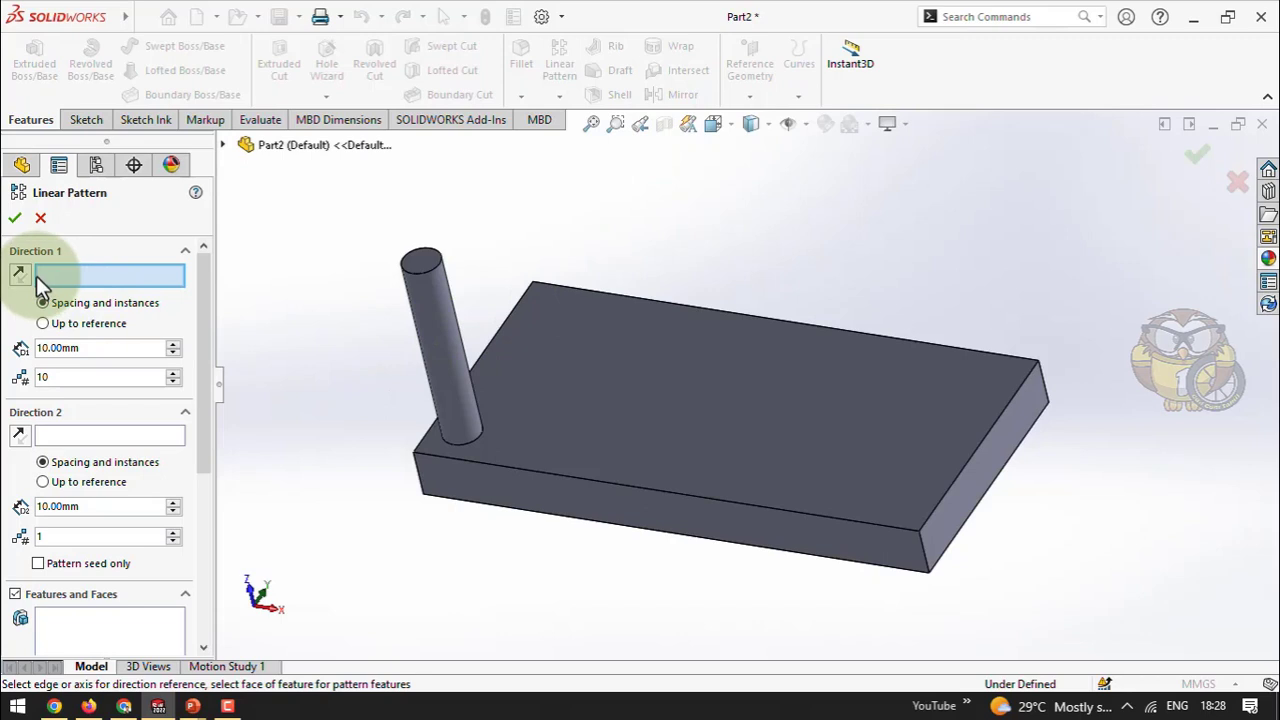
{"action": "mouse_move", "coordinate": [321, 392]}
{"action": "middle_mouse_down"}
{"action": "mouse_move", "coordinate": [366, 349]}
{"action": "mouse_move", "coordinate": [370, 385]}
{"action": "middle_mouse_up"}
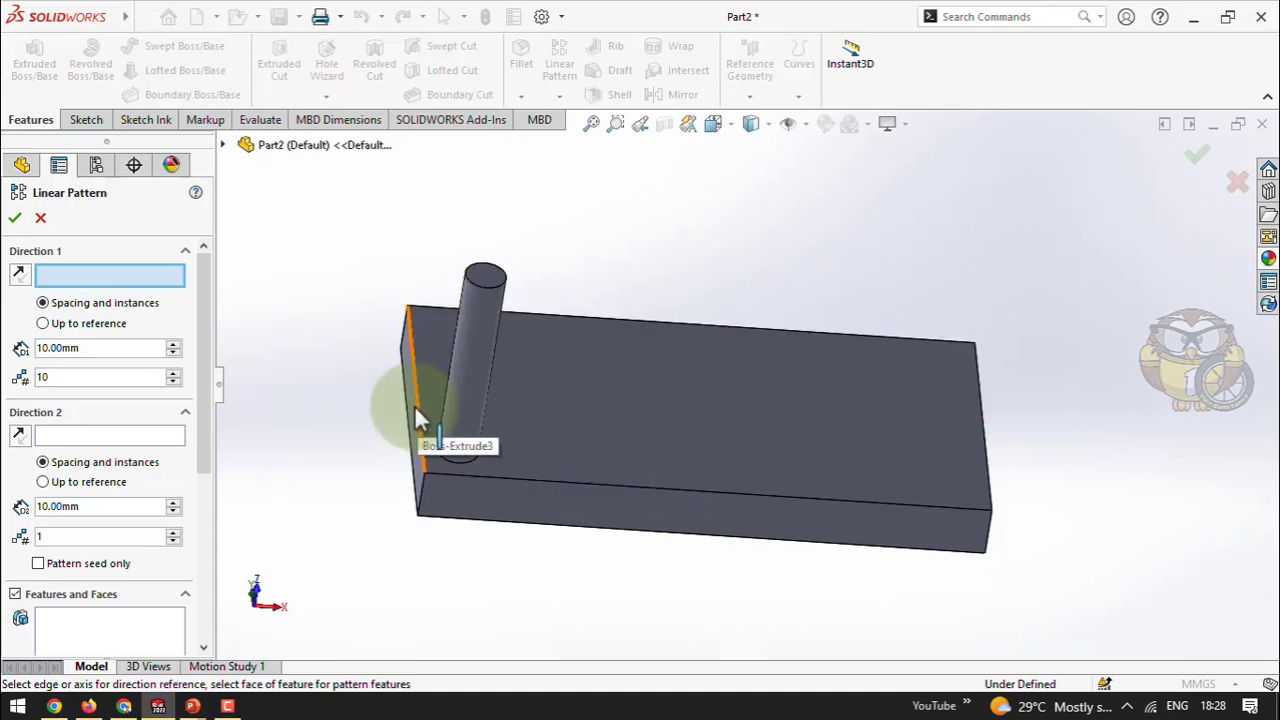
{"action": "left_click", "coordinate": [688, 490]}
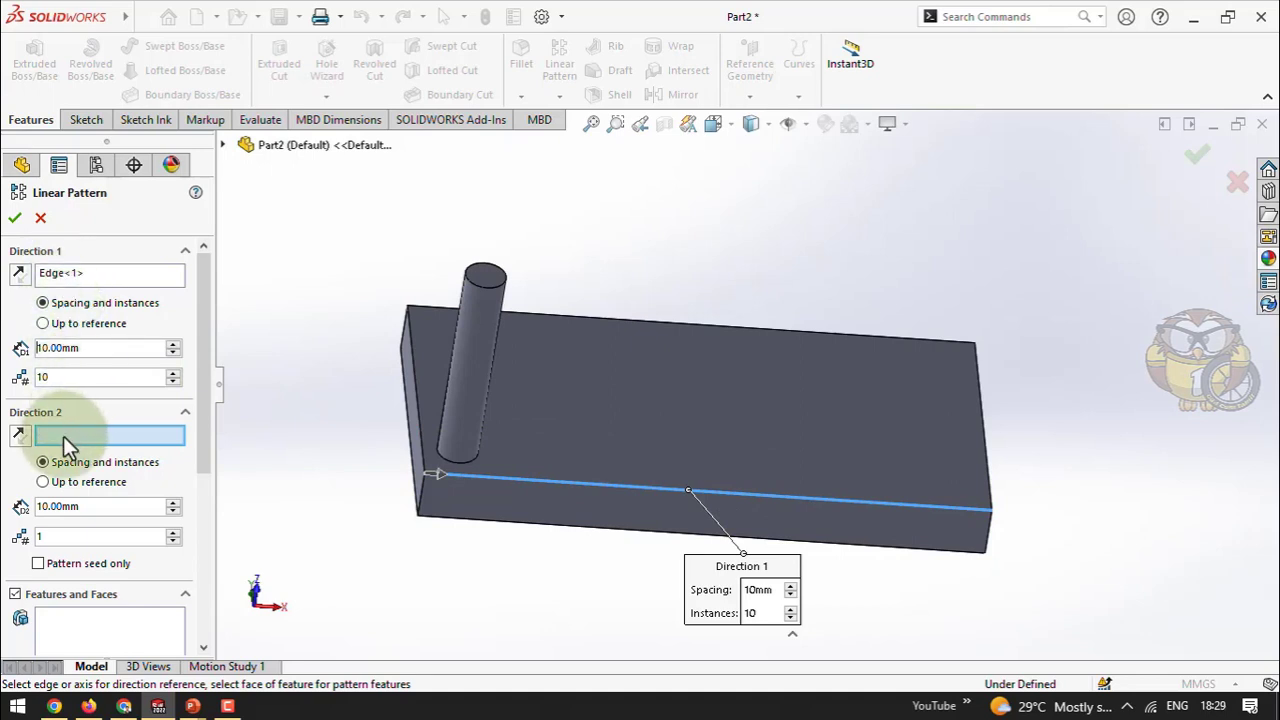
{"action": "left_click", "coordinate": [45, 279]}
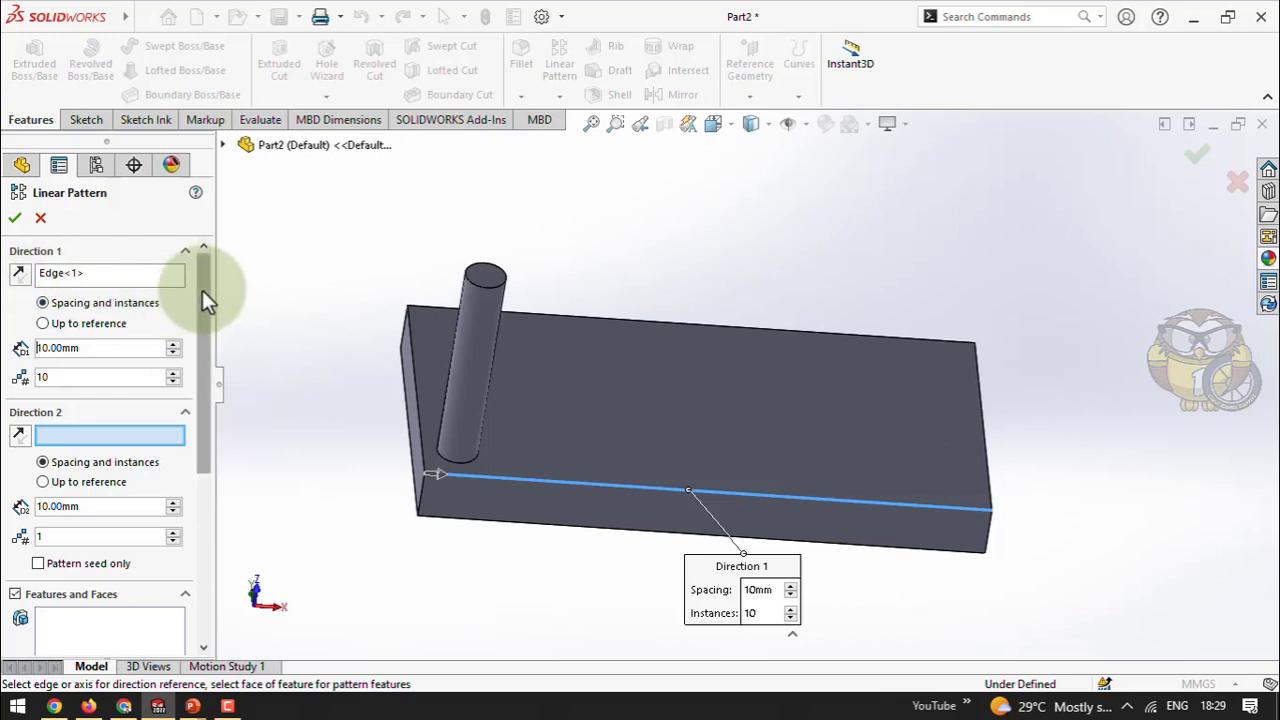
Choose the cylindrical corner post as the feature to pattern along the plate's long edge
{"action": "left_click_drag", "start_coordinate": [202, 291], "coordinate": [190, 423]}
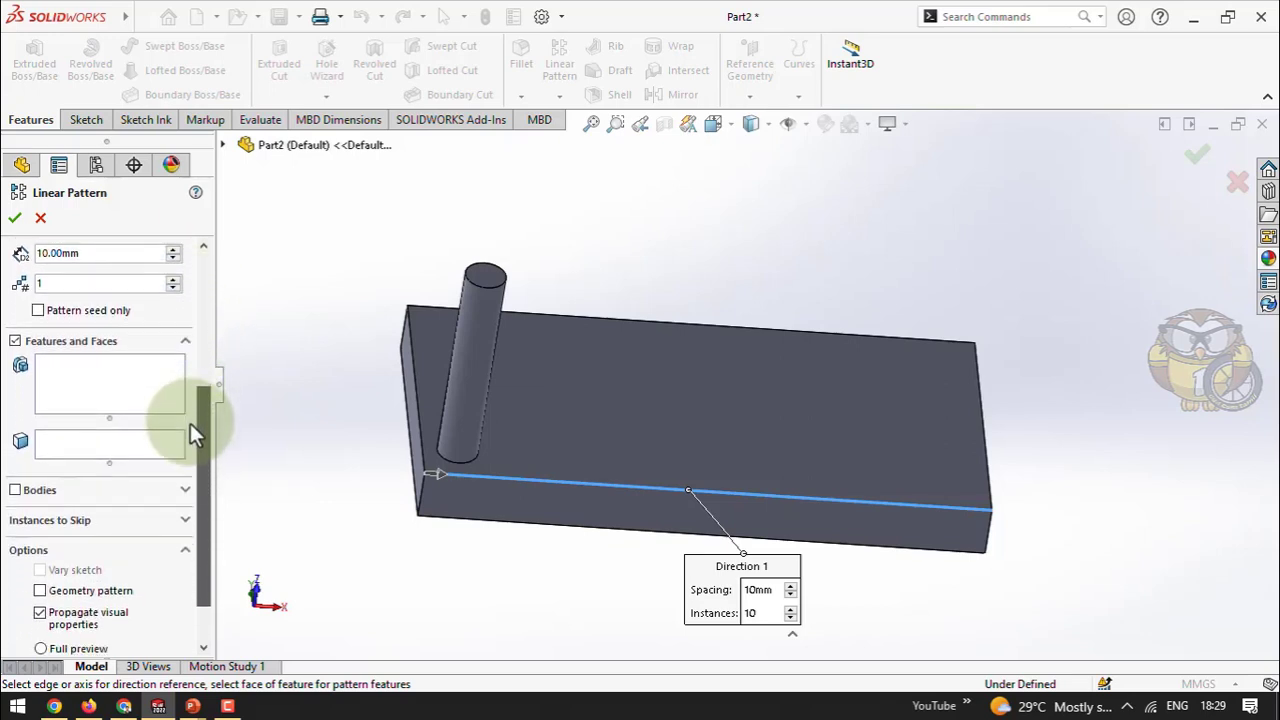
{"action": "left_click", "coordinate": [71, 404]}
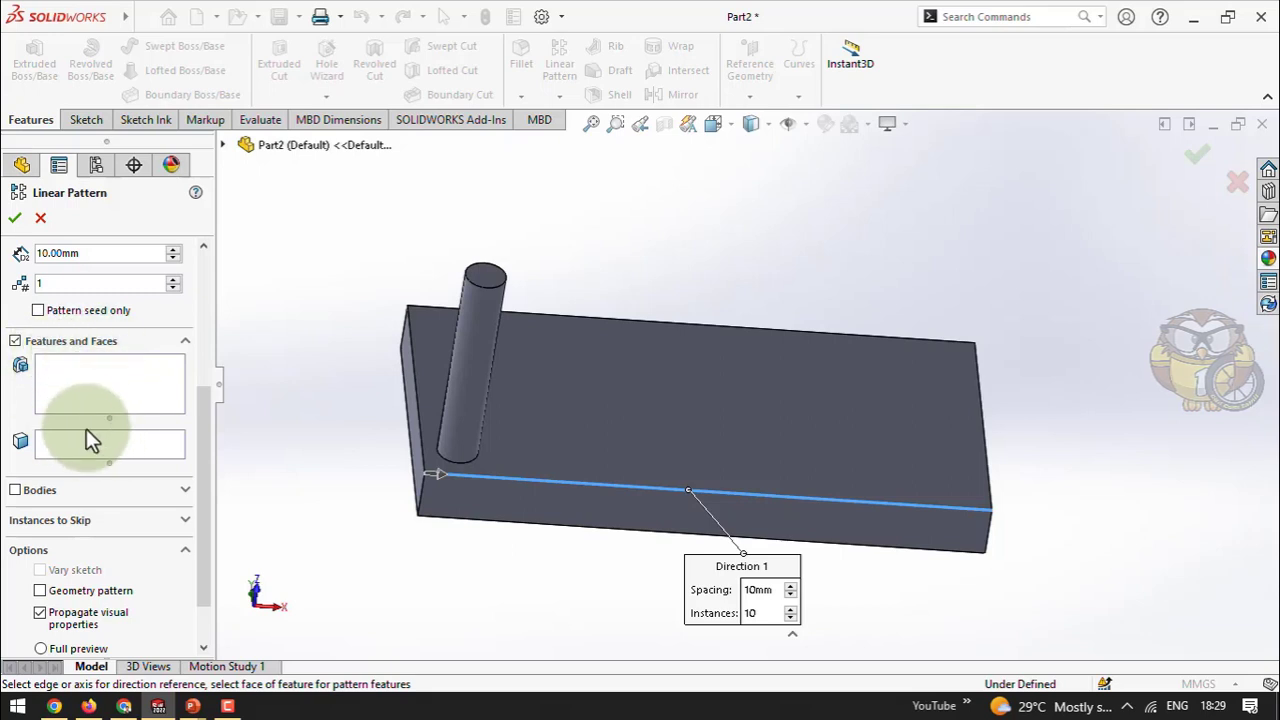
{"action": "left_click", "coordinate": [90, 386]}
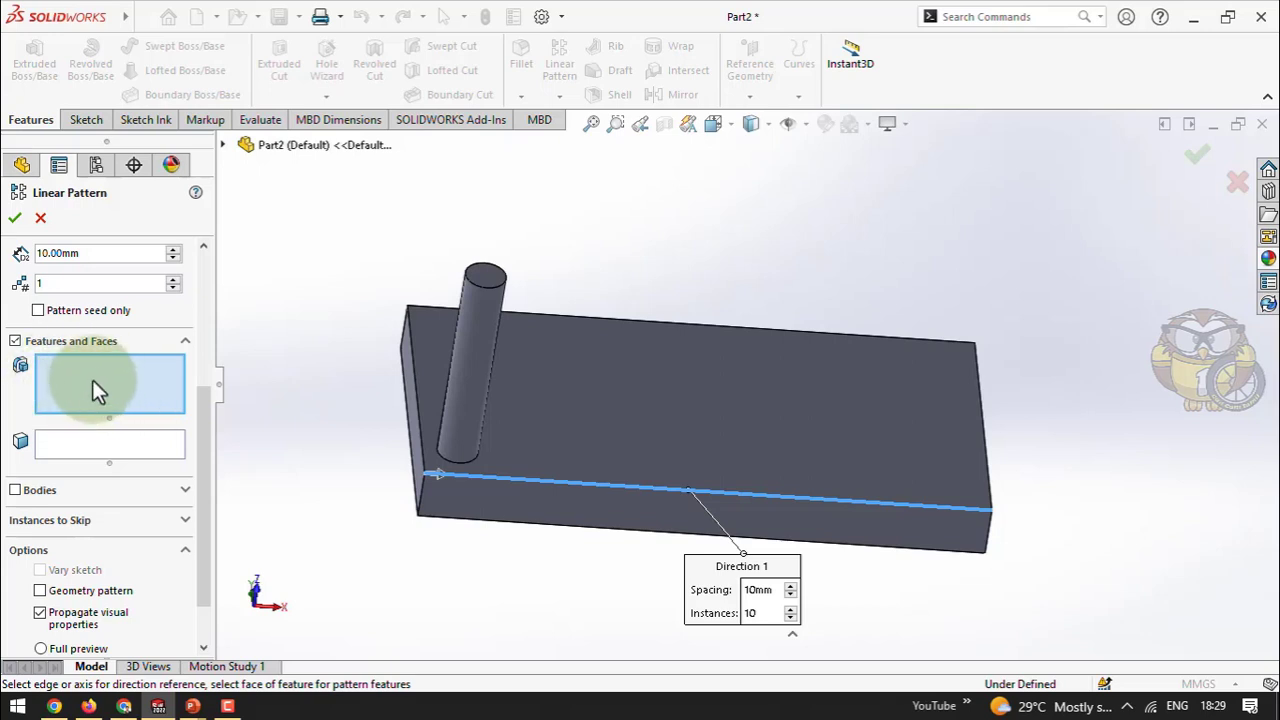
{"action": "left_click", "coordinate": [460, 340]}
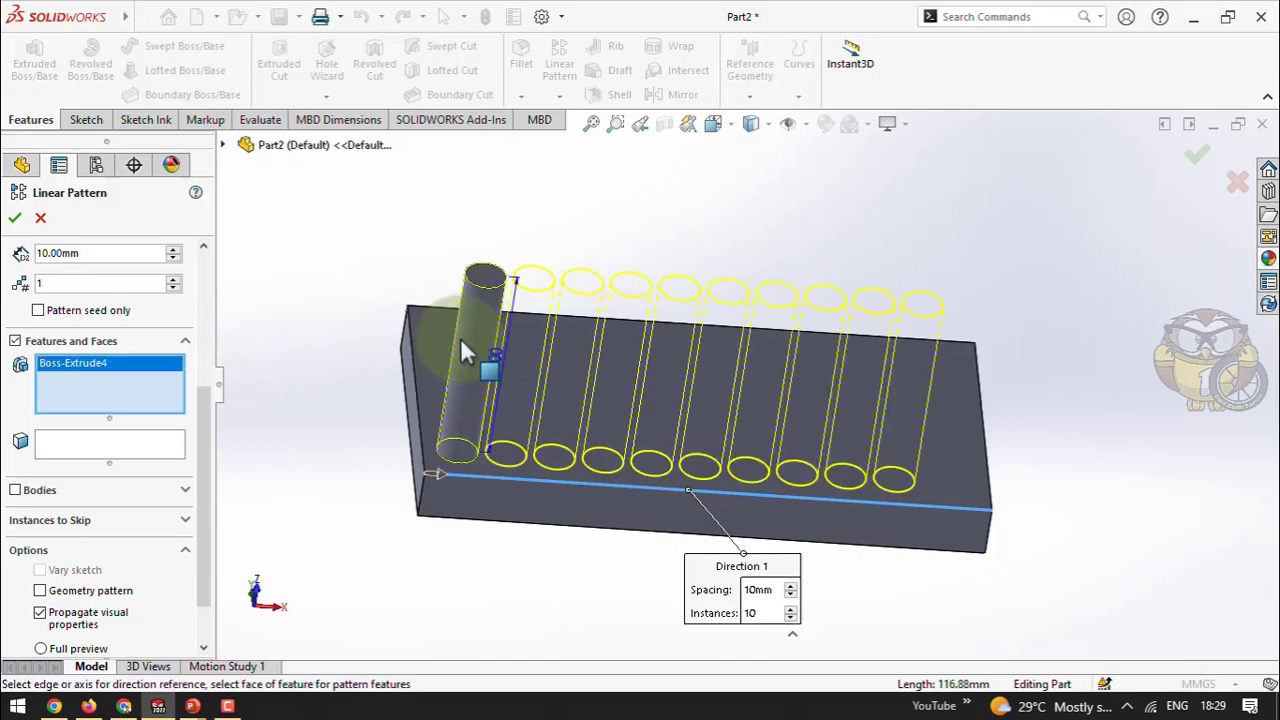
{"action": "middle_click_drag", "start_coordinate": [357, 357], "coordinate": [594, 294]}
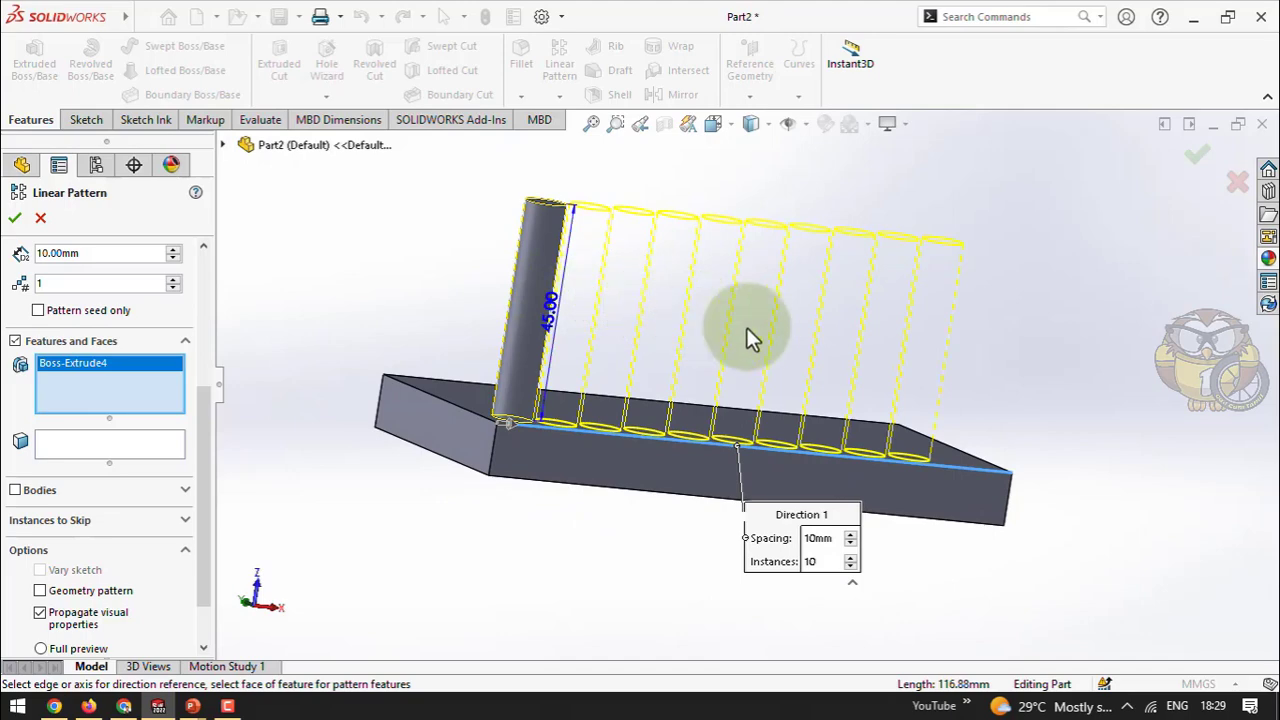
{"action": "middle_click_drag", "start_coordinate": [914, 364], "coordinate": [930, 476]}
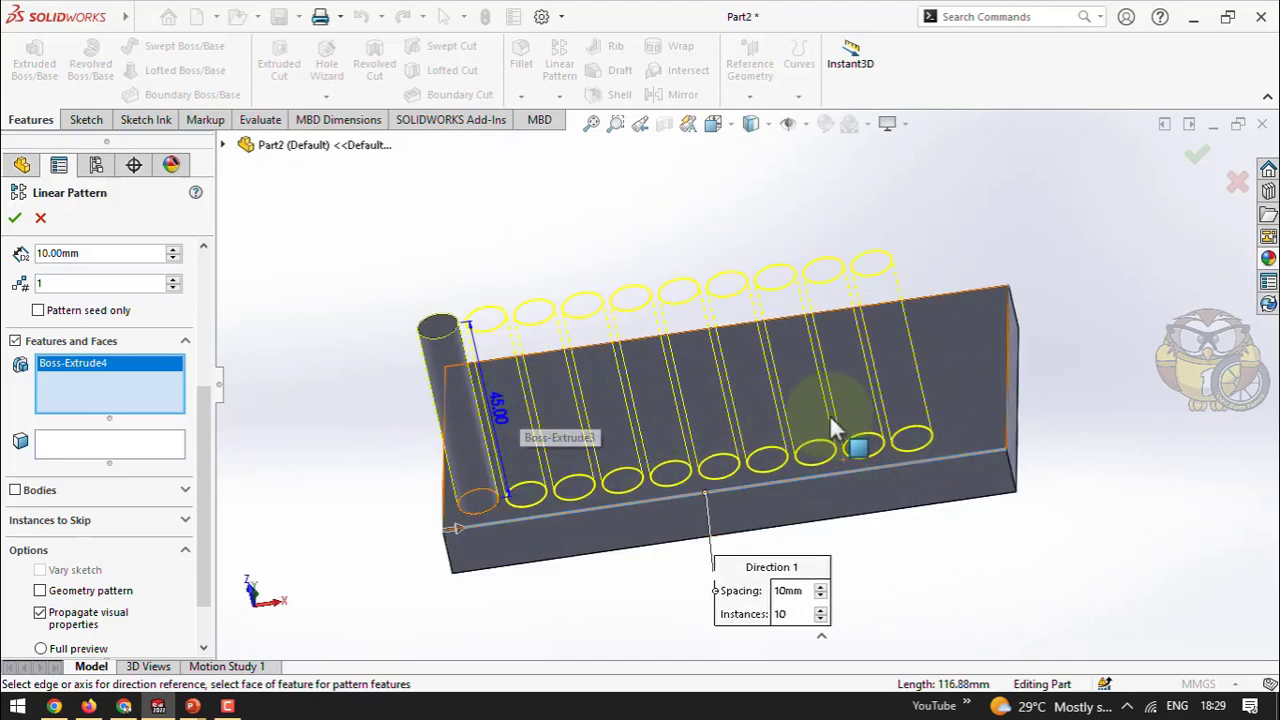
{"action": "left_click", "coordinate": [884, 420]}
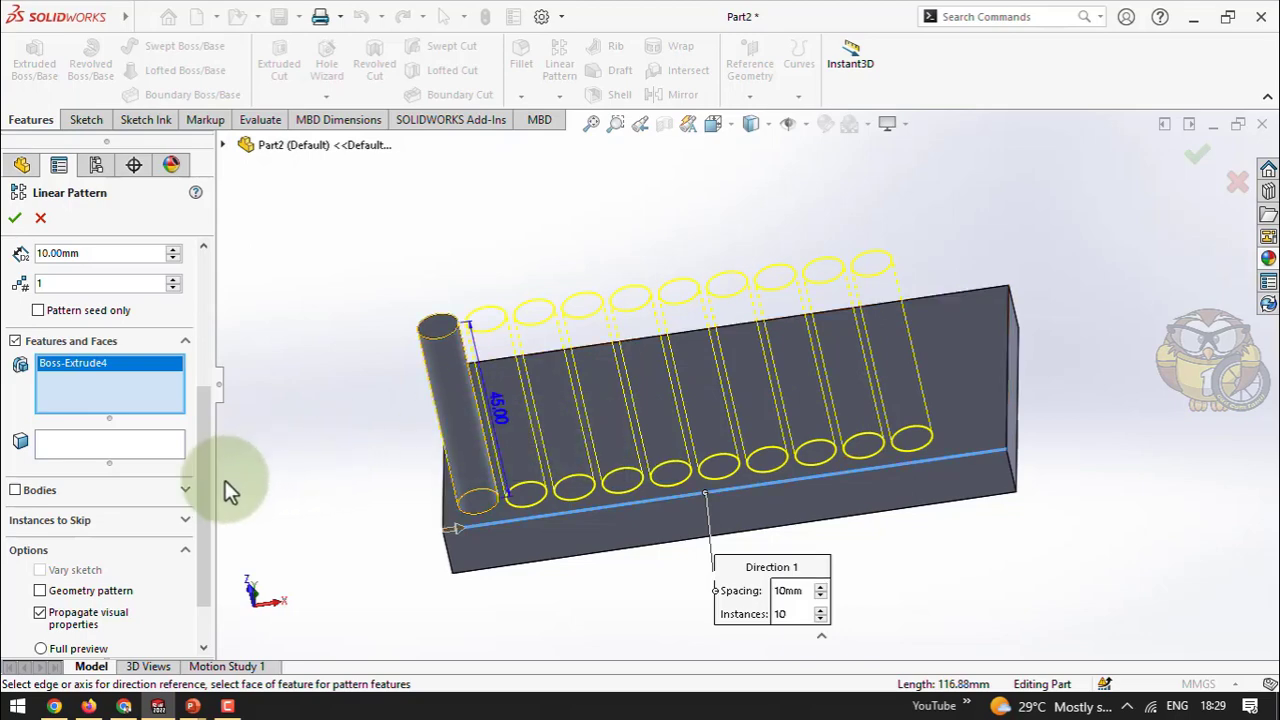
Set Direction 1 to 5 instances with 20 mm spacing and create the linear pattern of posts
{"action": "left_click_drag", "start_coordinate": [199, 492], "coordinate": [220, 336]}
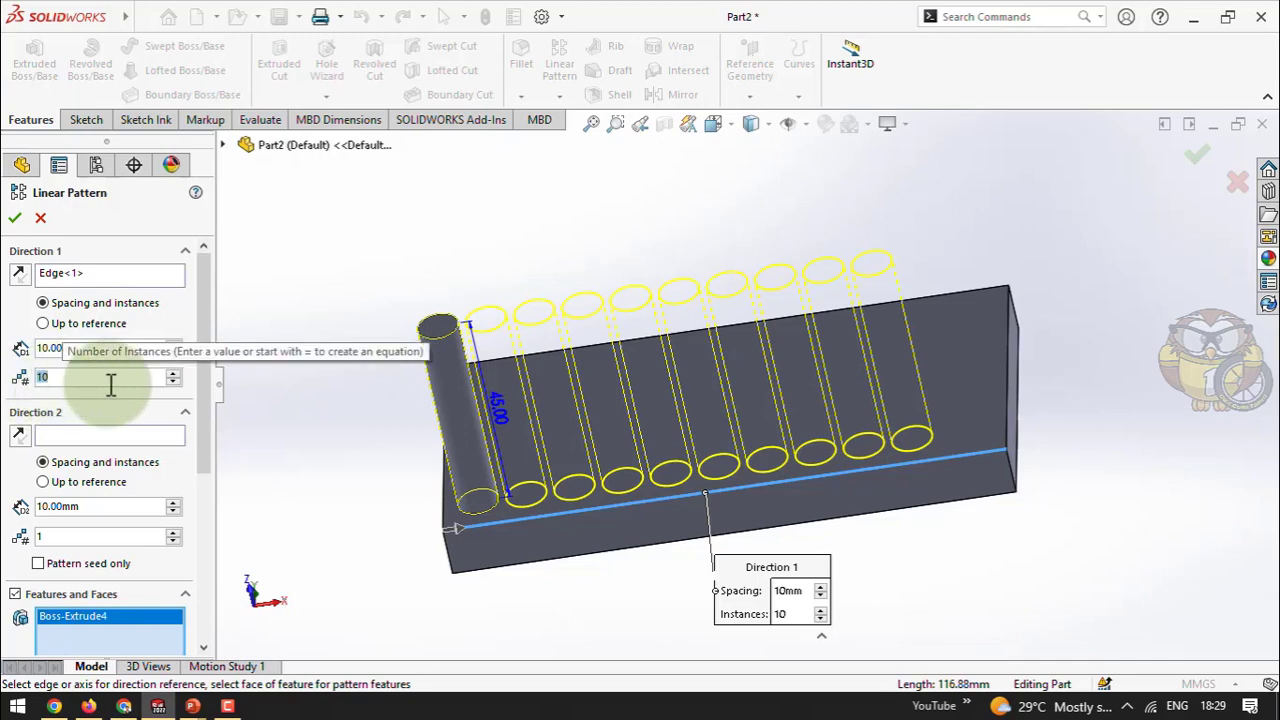
{"action": "type", "text": "5"}
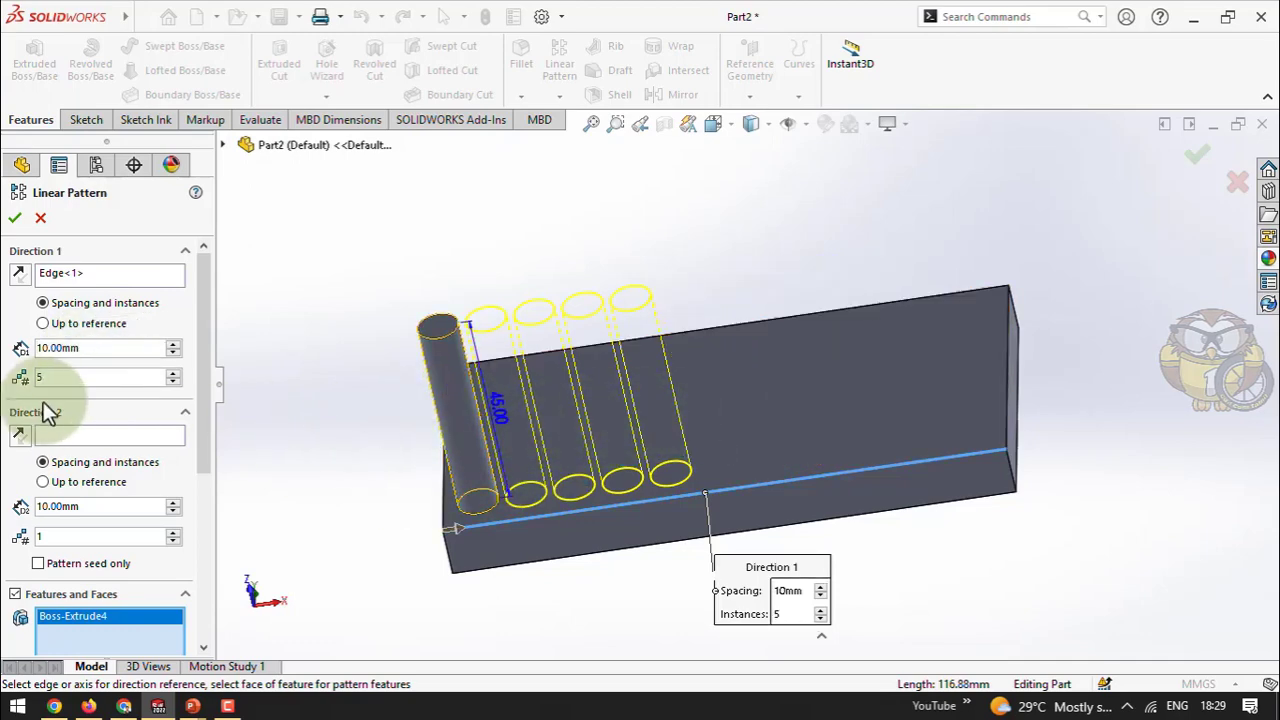
{"action": "left_click", "coordinate": [43, 347]}
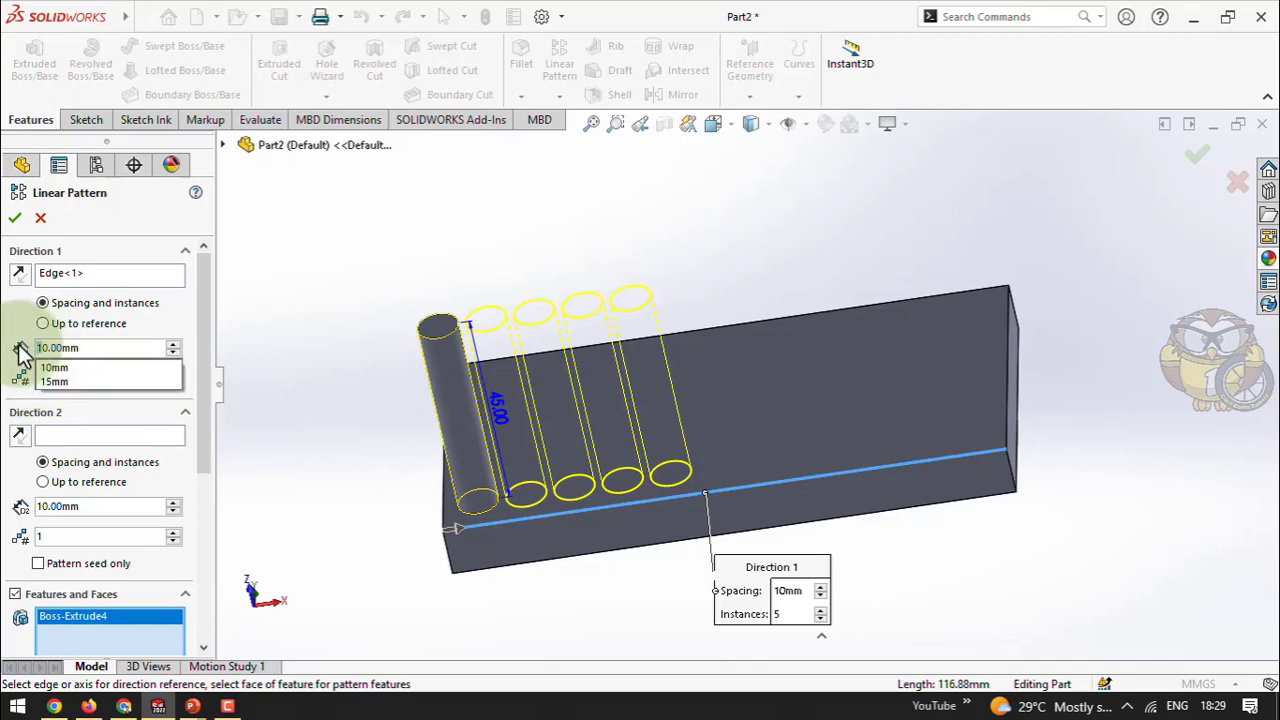
{"action": "key", "text": "BackSpace"}
{"action": "type", "text": "2"}
{"action": "key", "text": "Return"}
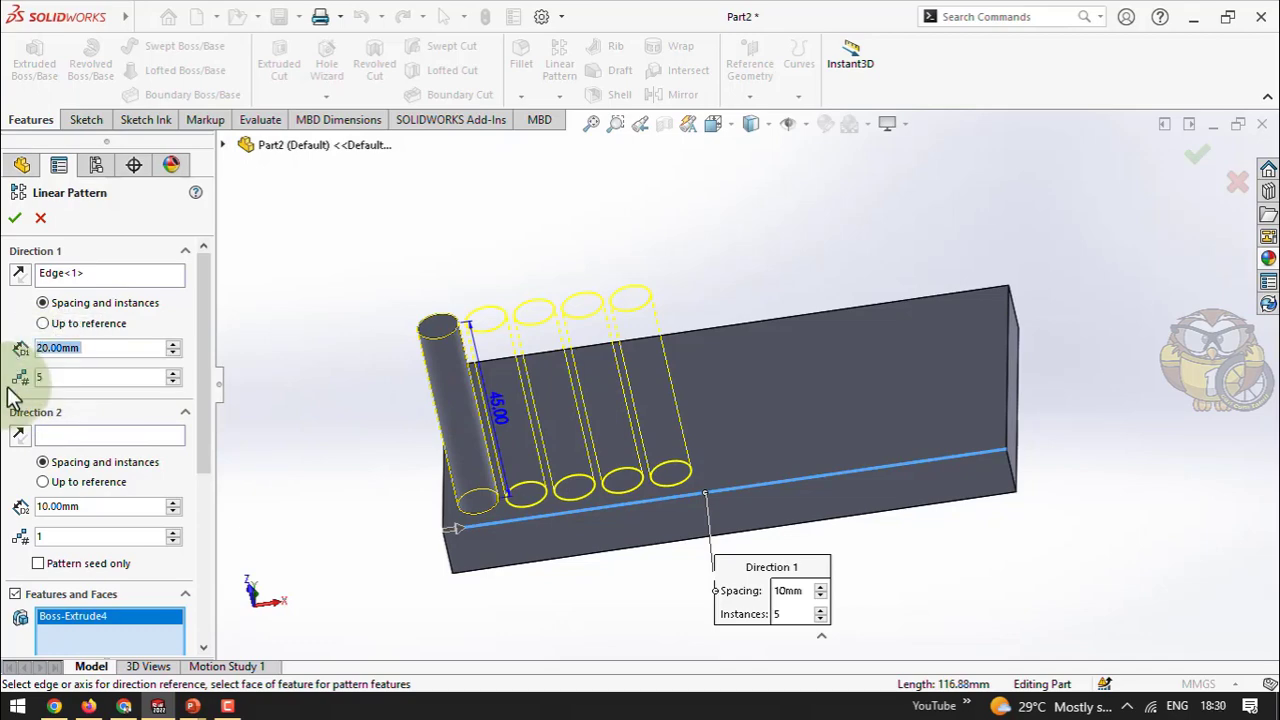
{"action": "middle_click_drag", "start_coordinate": [393, 318], "coordinate": [443, 290]}
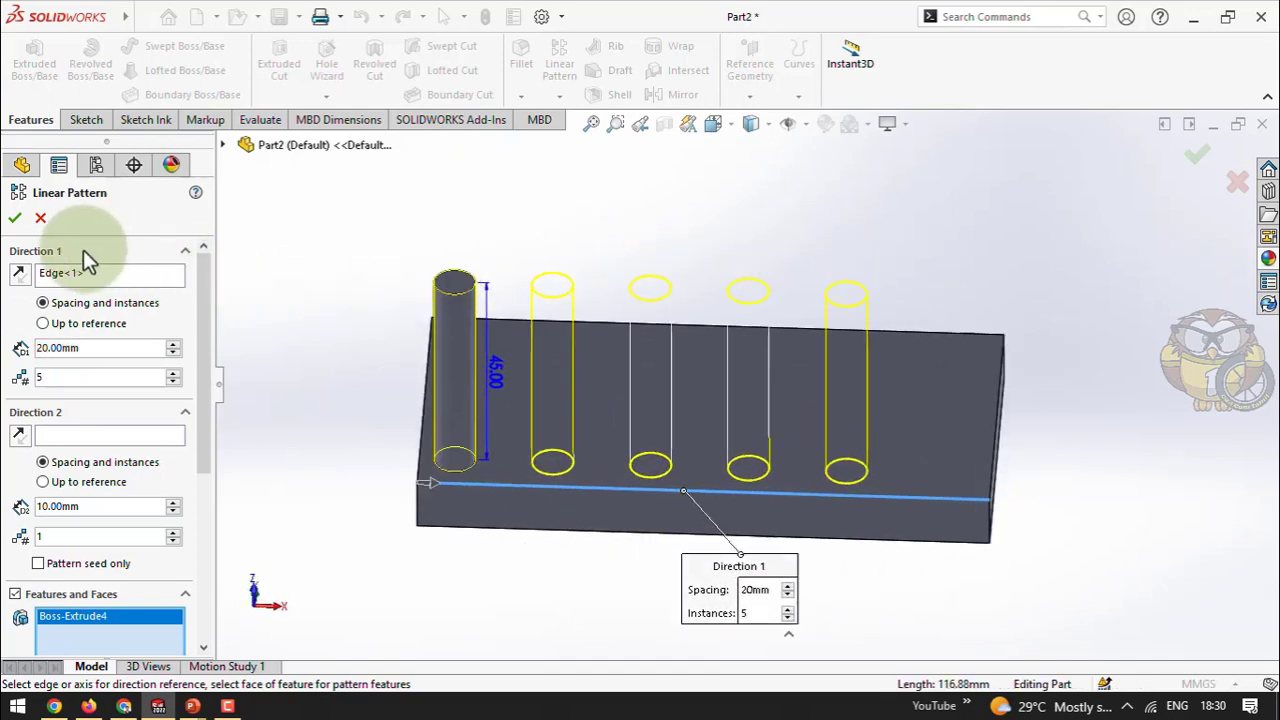
{"action": "left_click", "coordinate": [16, 222]}
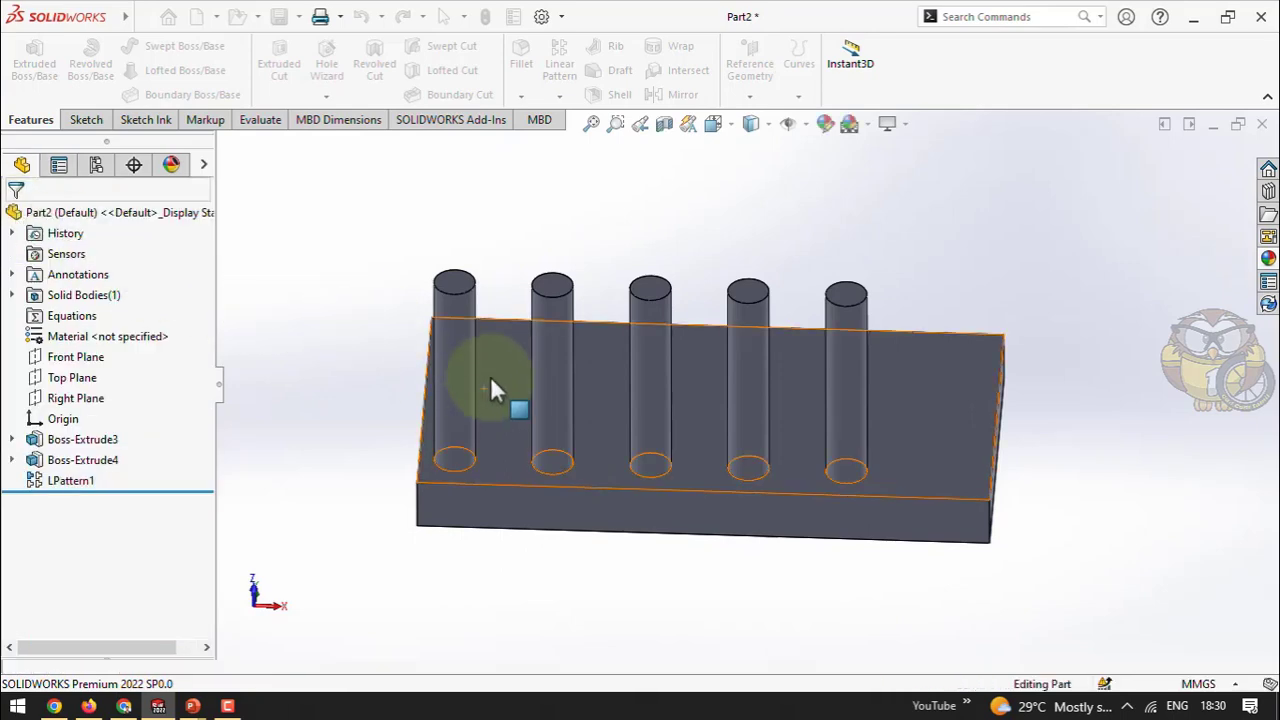
Open the linear pattern of posts, LPattern1, for editing
{"action": "middle_click_drag", "start_coordinate": [491, 391], "coordinate": [384, 390]}
{"action": "scroll", "coordinate": [384, 390], "scroll_direction": "down", "scroll_amount": 2}
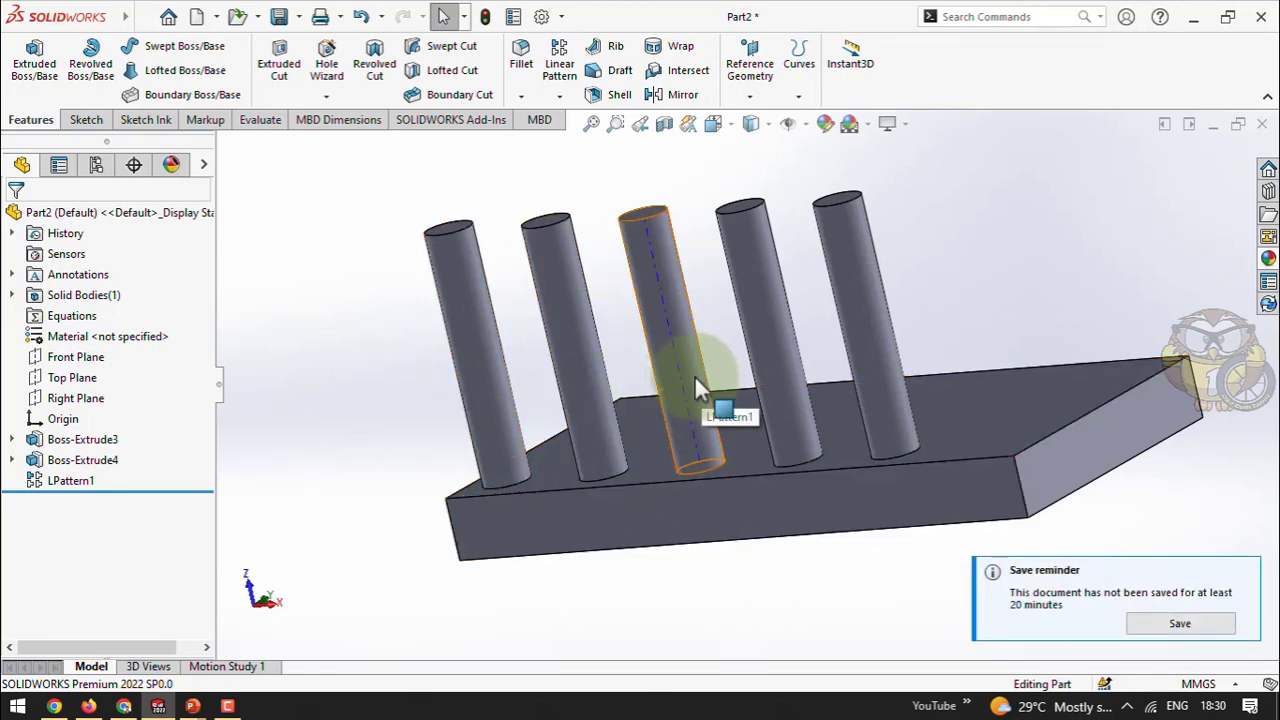
{"action": "left_click", "coordinate": [75, 480]}
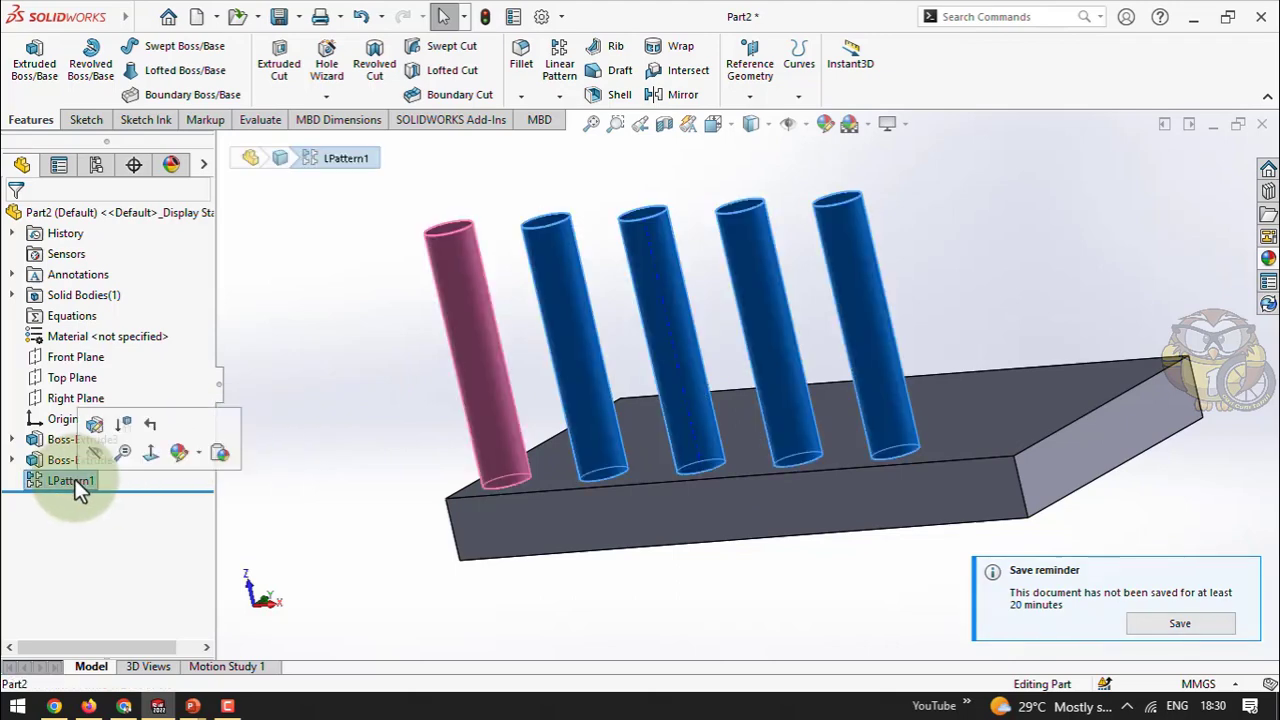
{"action": "left_click", "coordinate": [93, 428]}
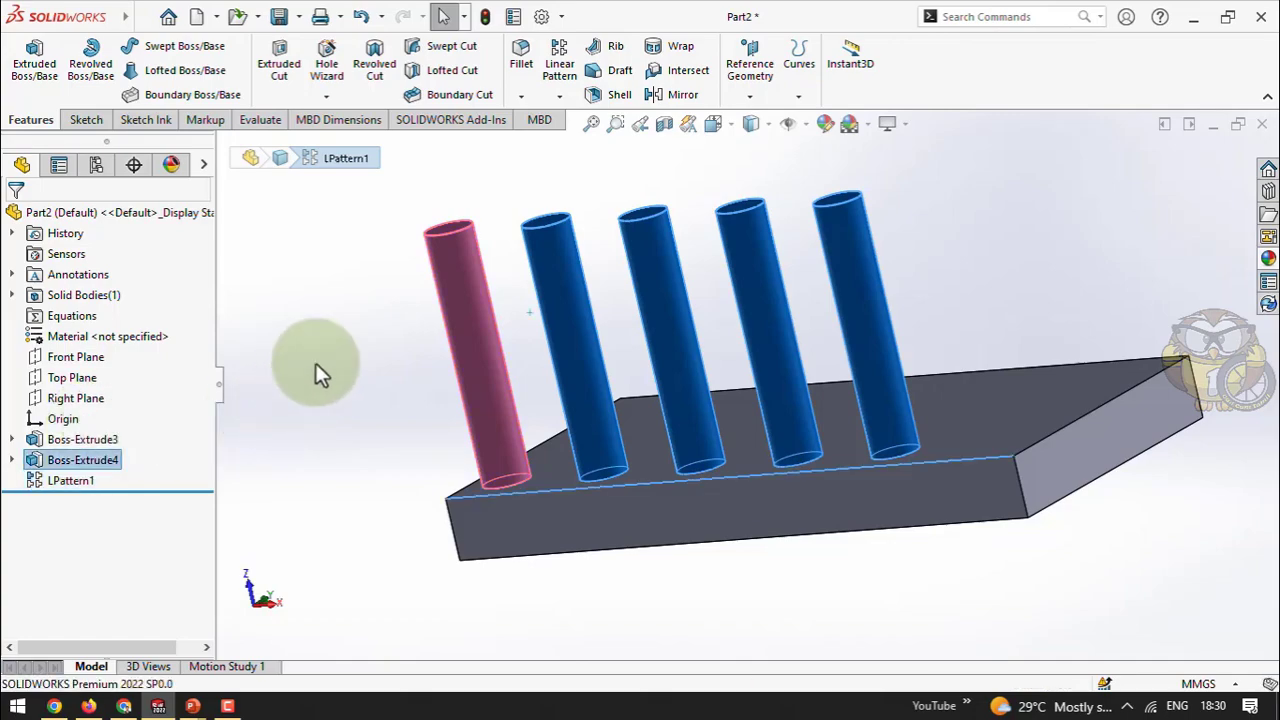